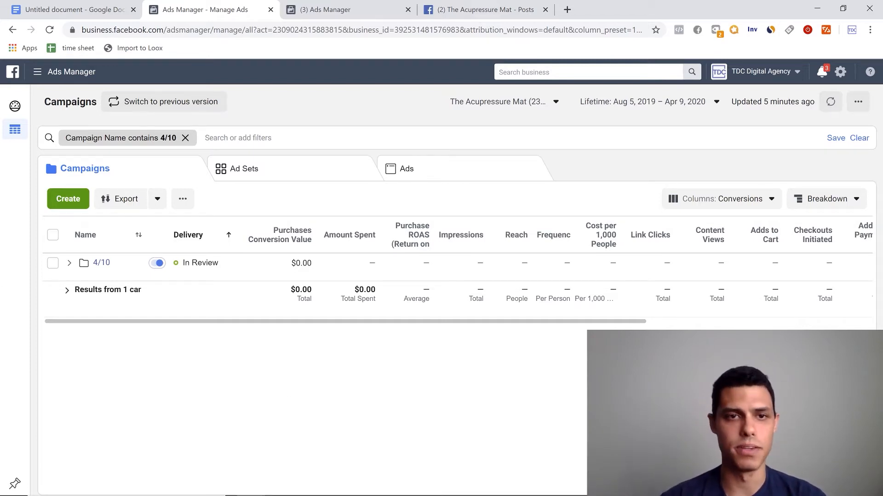
- Start a new campaign with the Conversions objective and turn off Campaign Budget Optimization
left_click(69, 200)
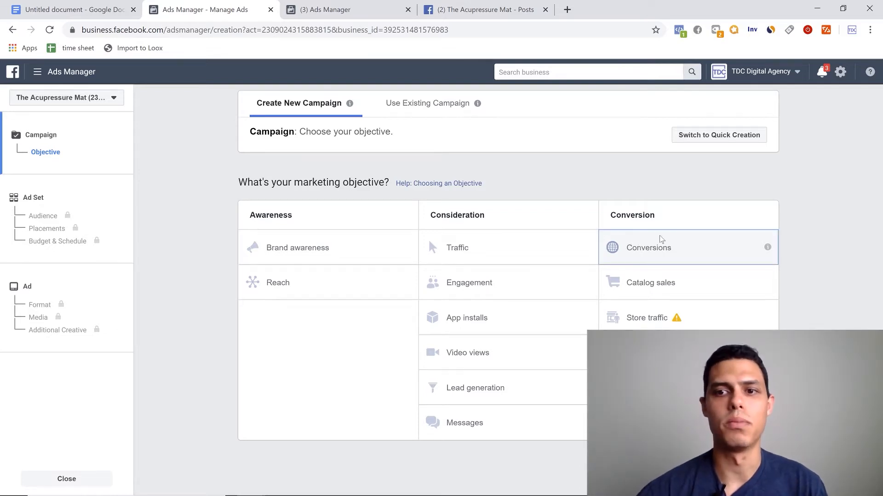
left_click(660, 238)
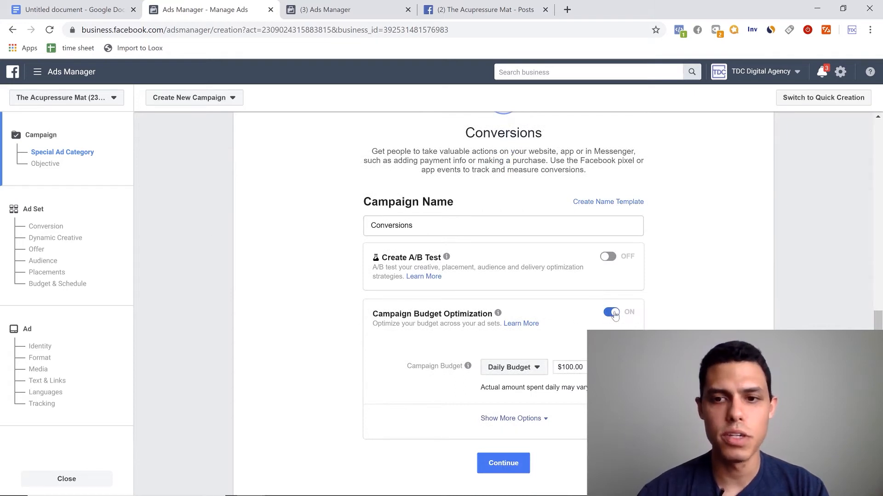
left_click(613, 312)
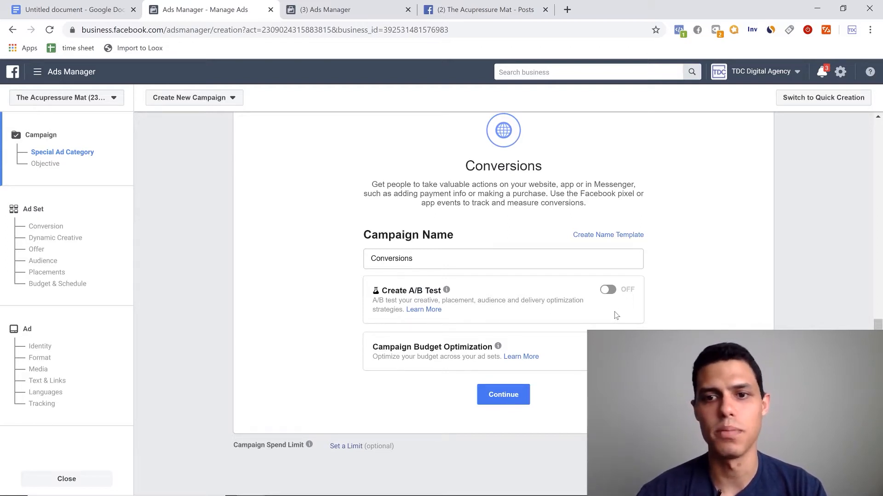
scroll(616, 315, "up", 5)
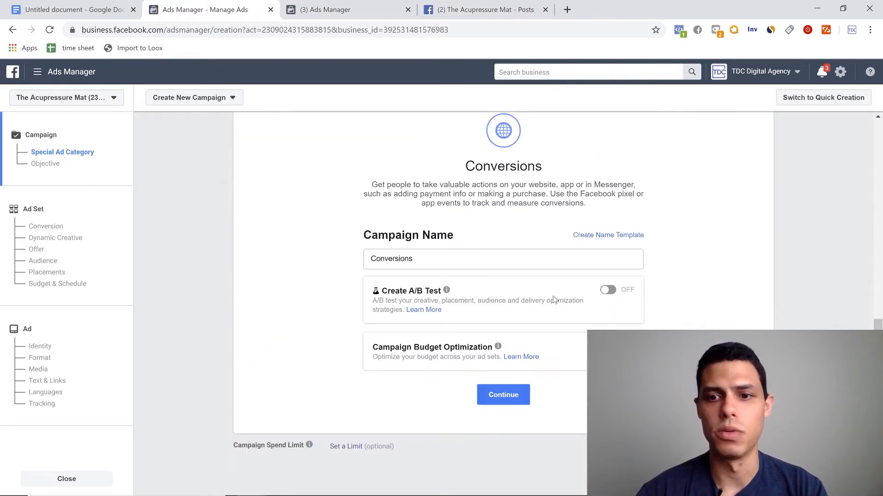
- Name the campaign "4/10 Cold" and continue to the ad set setup
left_click_drag(432, 259, 333, 260)
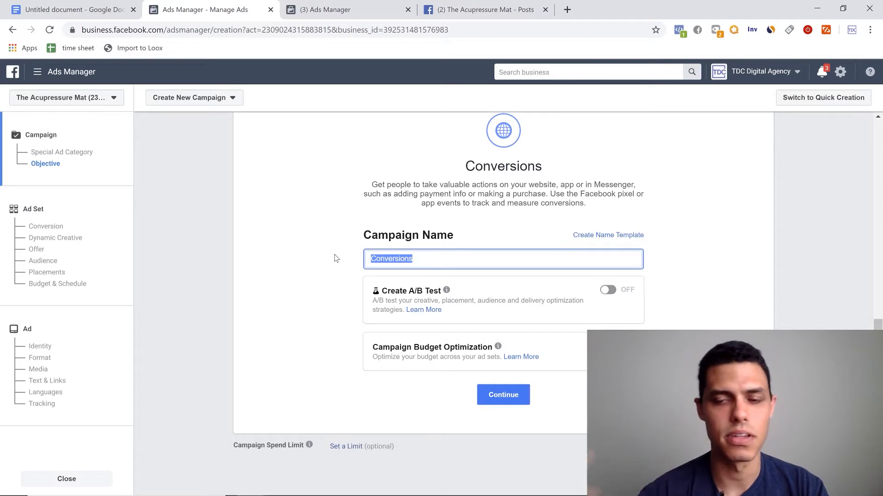
mouse_move(515, 494)
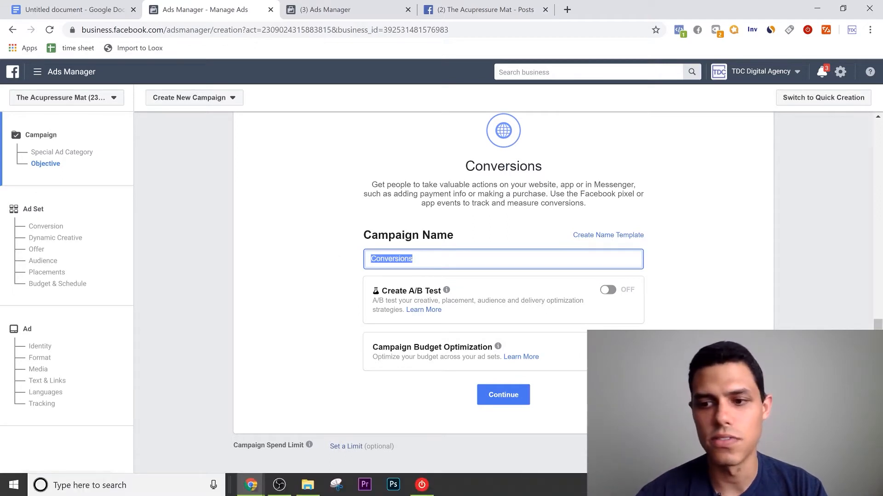
type("4/")
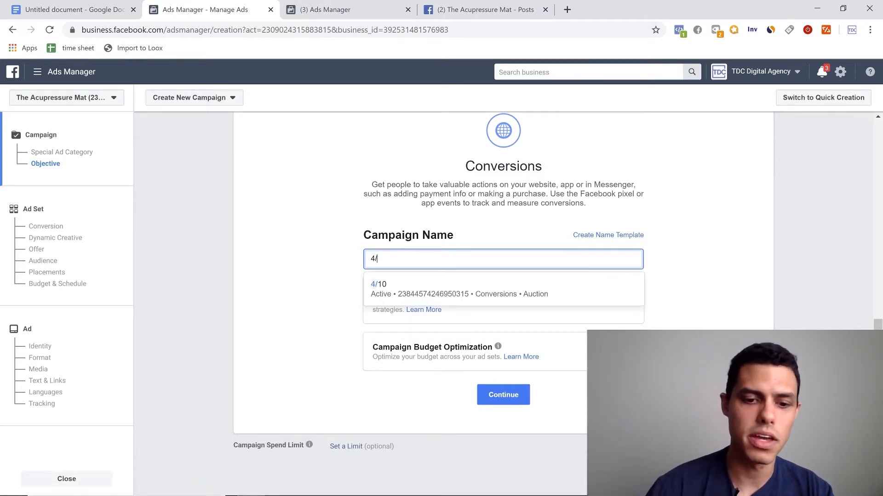
type("10")
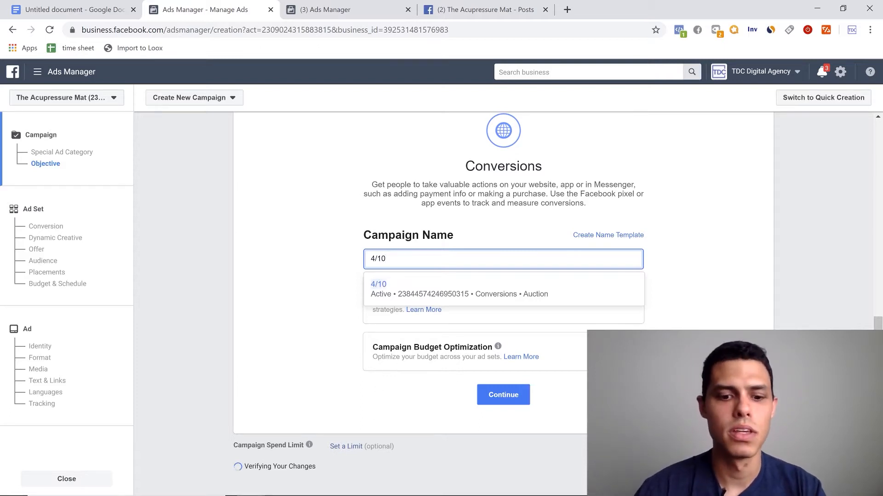
type(" Cold")
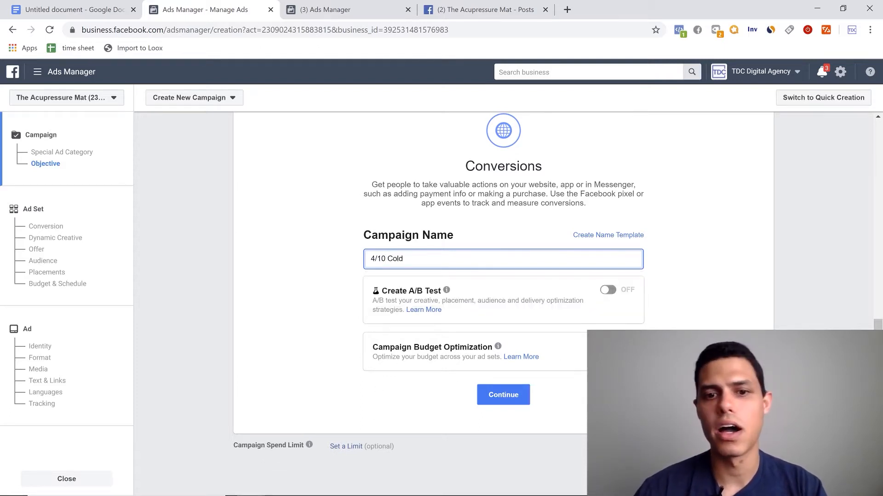
left_click(419, 414)
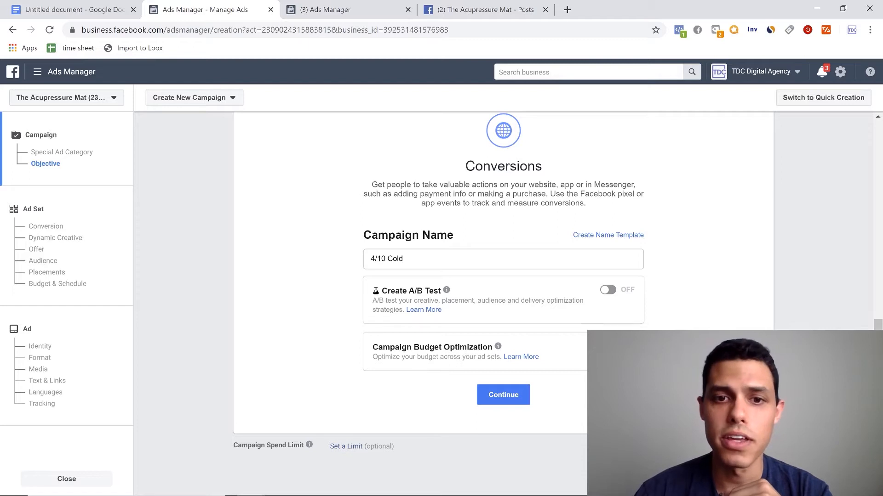
left_click_drag(404, 259, 387, 259)
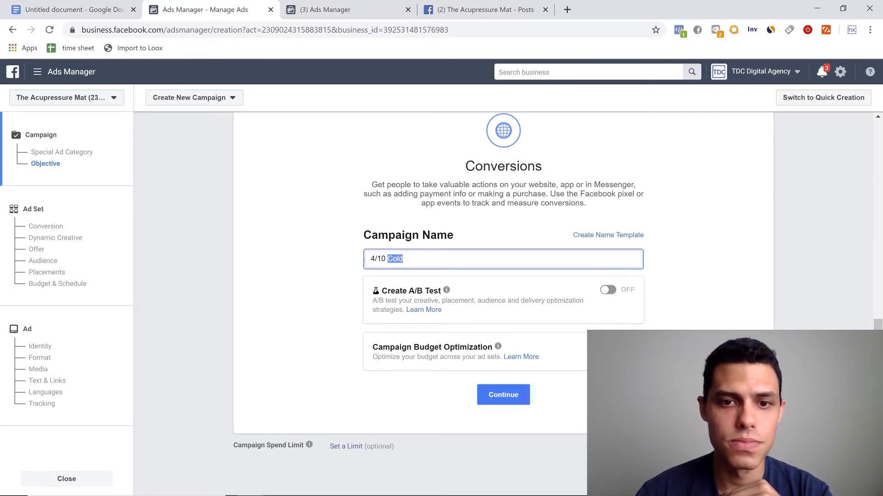
left_click(404, 259)
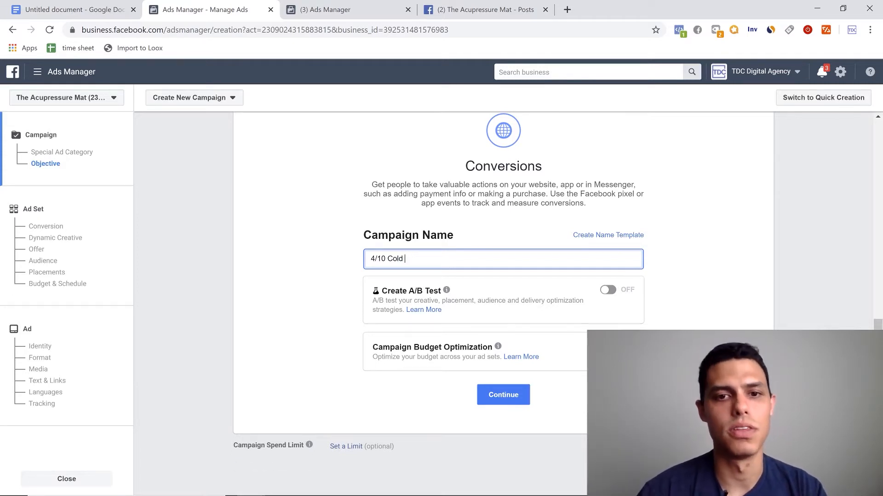
scroll(503, 276, "up", 9)
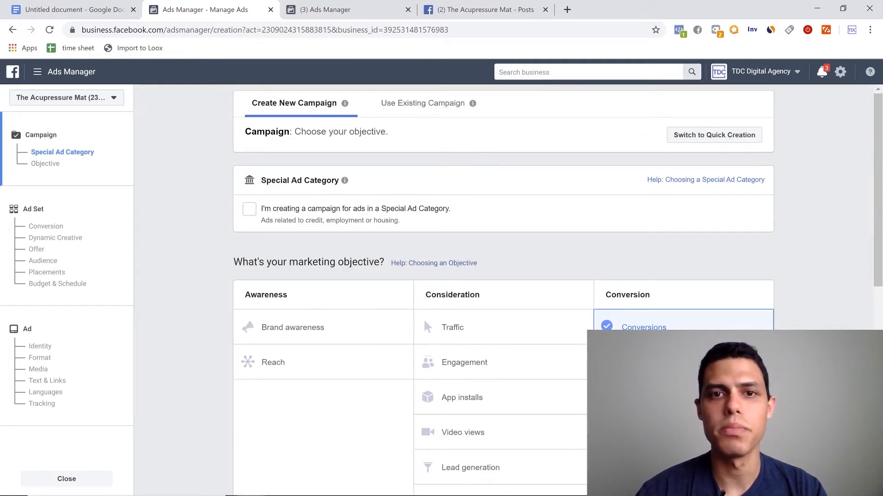
scroll(646, 319, "down", 9)
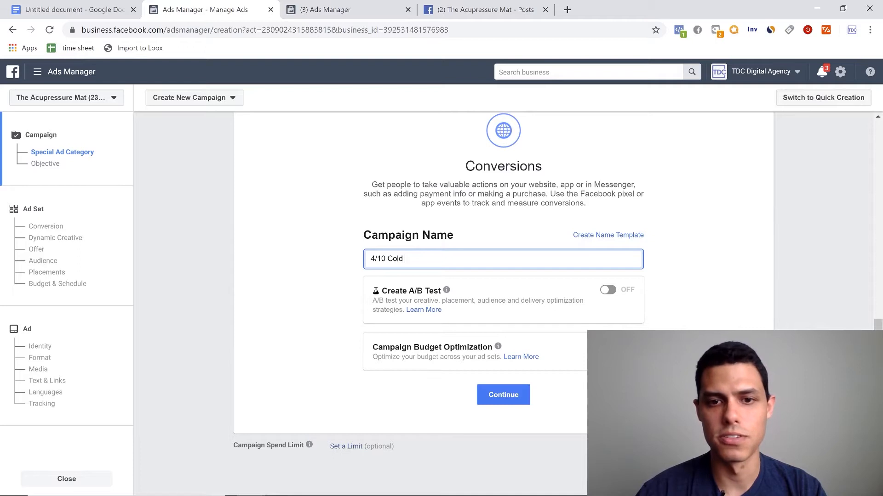
left_click(516, 396)
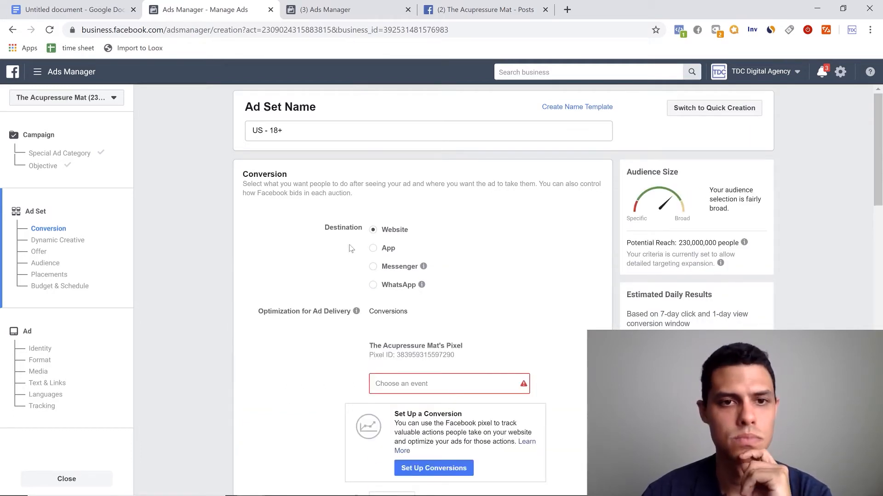
- Look over the ad set's conversion settings, review the campaign-level name and budget options, and return to the ad set
mouse_move(878, 156)
left_mouse_down()
mouse_move(877, 464)
mouse_move(881, 144)
left_mouse_up()
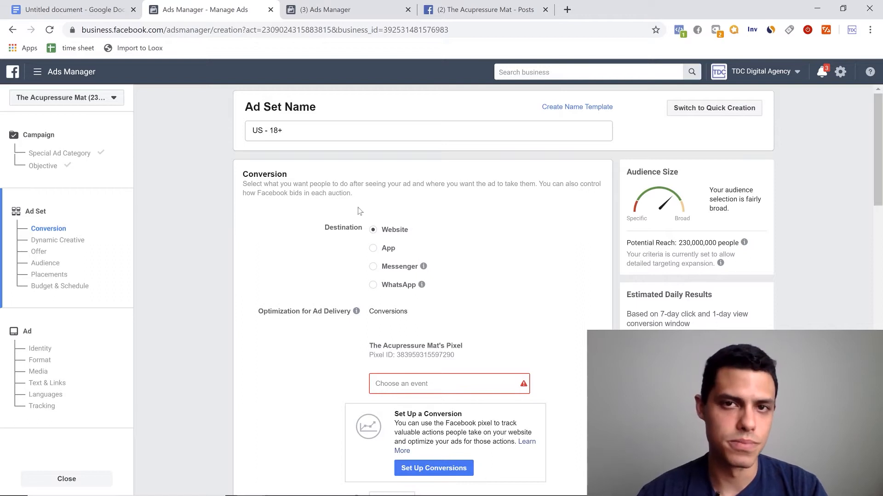
scroll(359, 218, "down", 12)
scroll(363, 222, "up", 6)
scroll(368, 239, "down", 13)
scroll(374, 257, "up", 15)
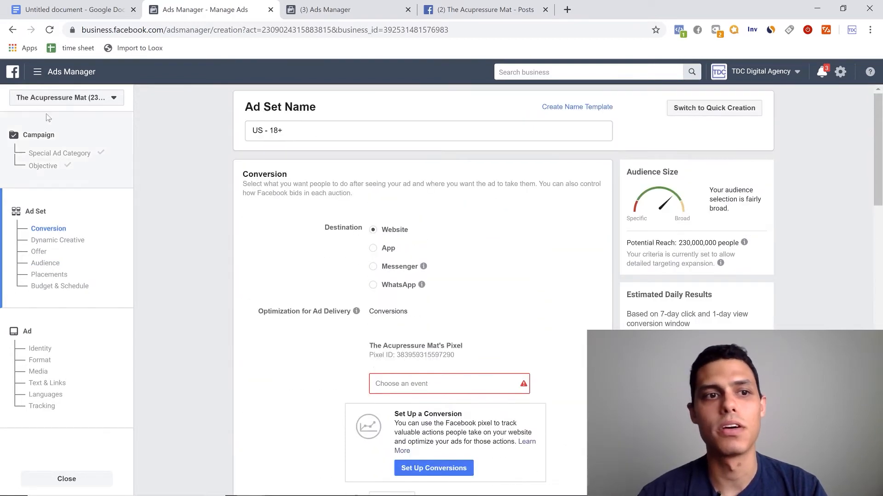
left_click(47, 149)
scroll(501, 337, "down", 8)
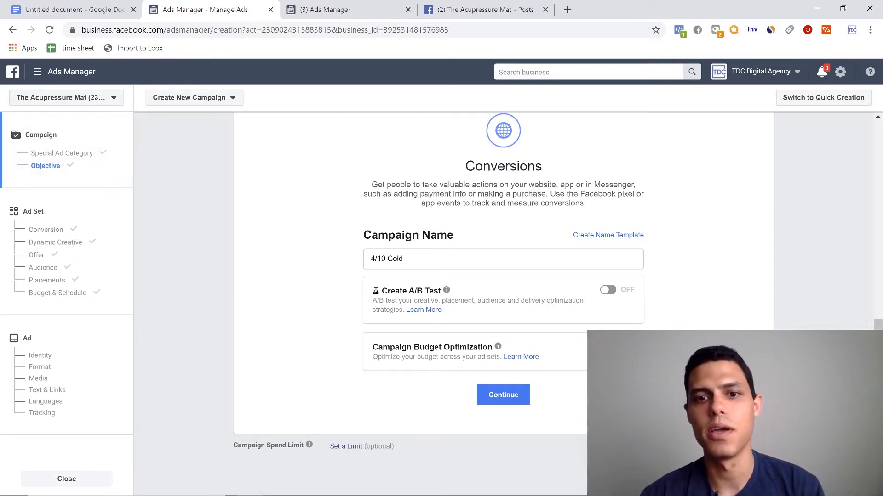
left_click(34, 215)
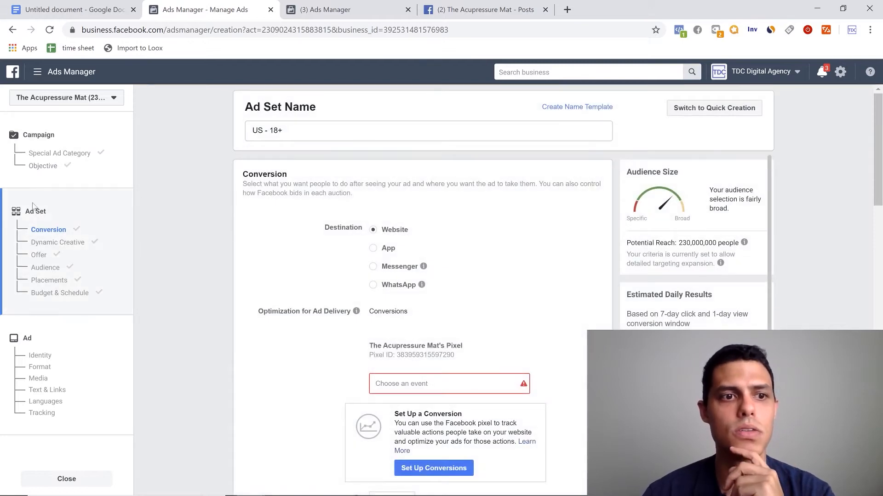
- Rename the ad set as "Health and Wellness"
left_click_drag(294, 131, 217, 129)
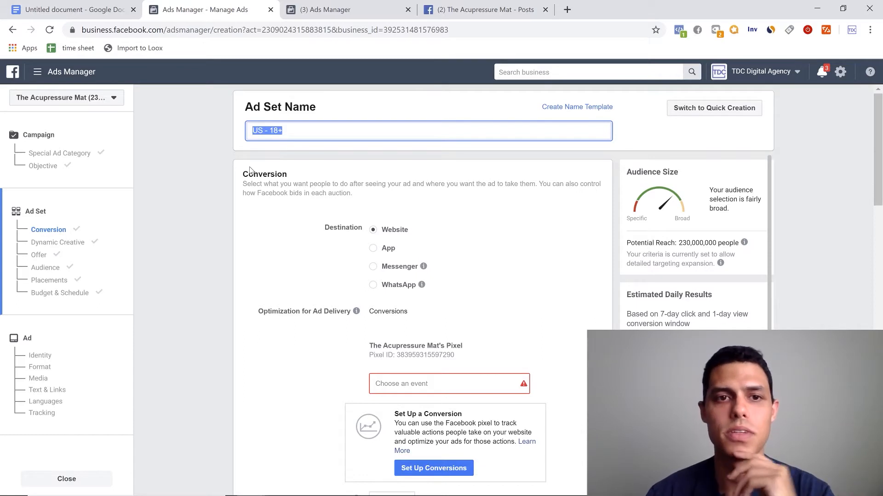
type("He")
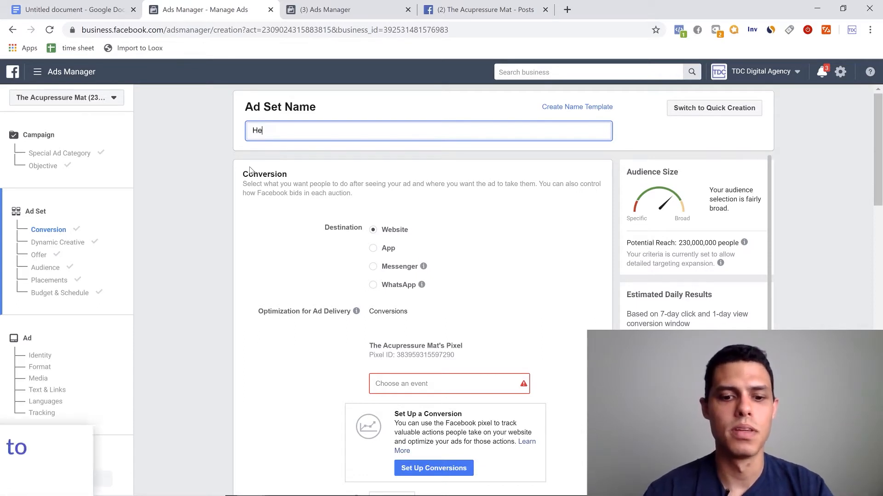
type("alth an")
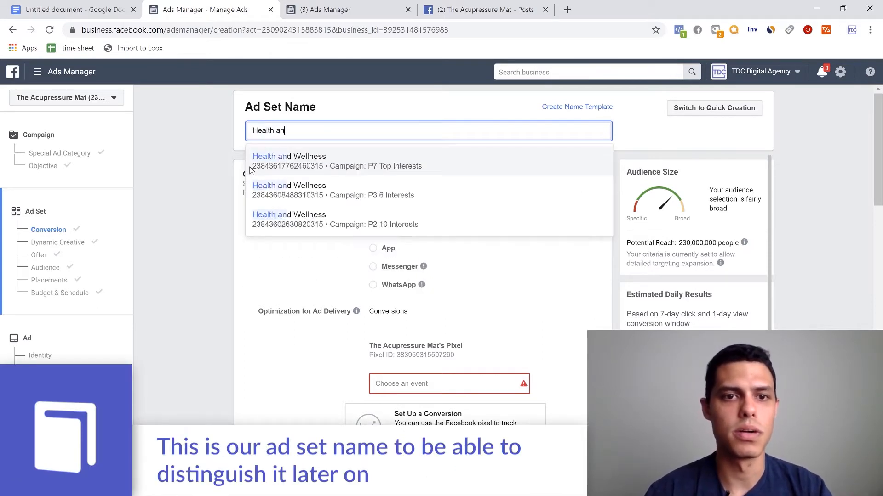
type("d Wellness")
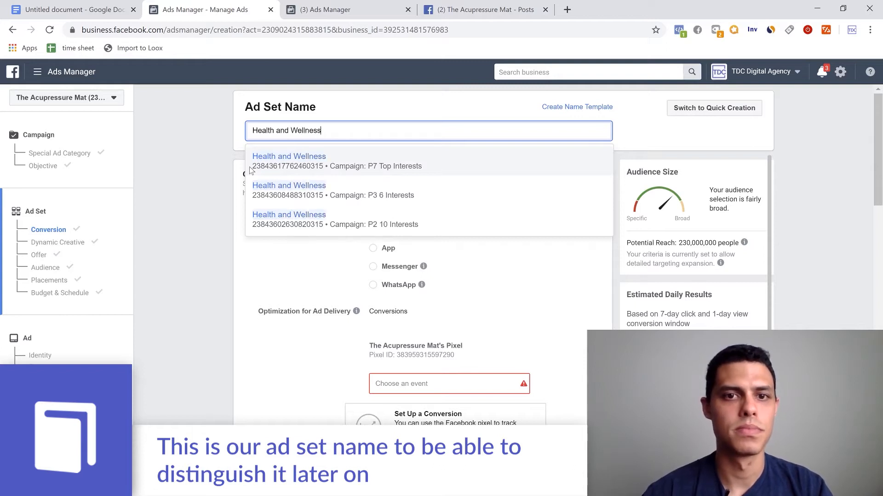
left_click(198, 222)
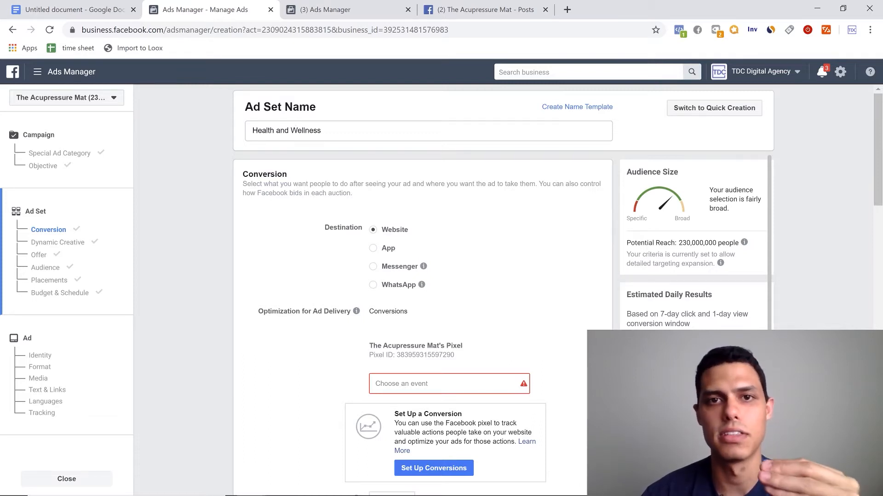
- Choose Purchase as the pixel conversion event the ad set optimizes for
scroll(506, 289, "down", 1)
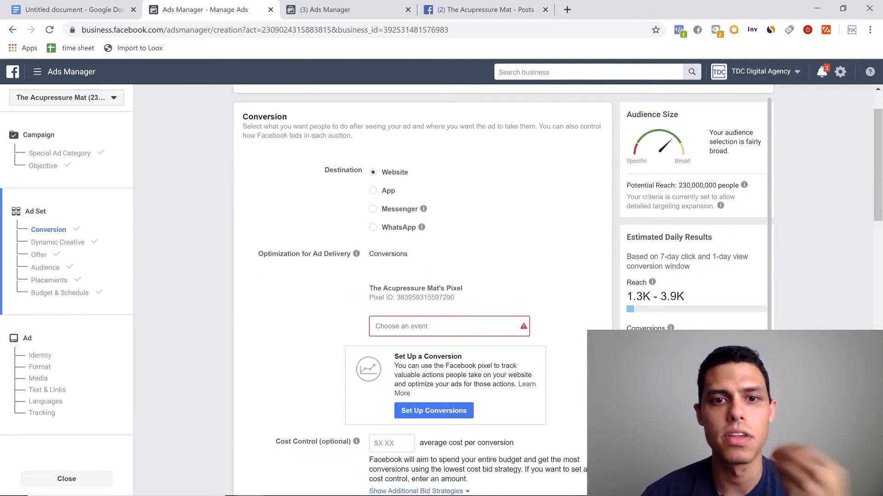
scroll(506, 290, "up", 1)
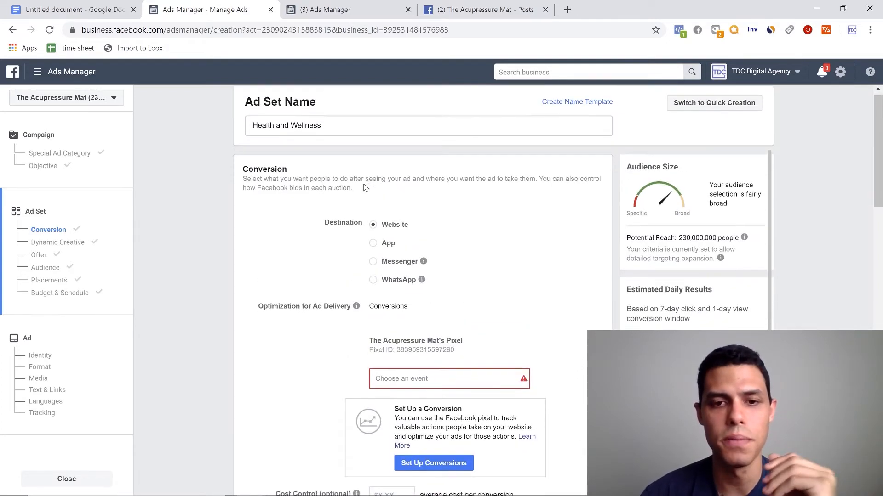
scroll(344, 216, "down", 2)
scroll(344, 216, "up", 2)
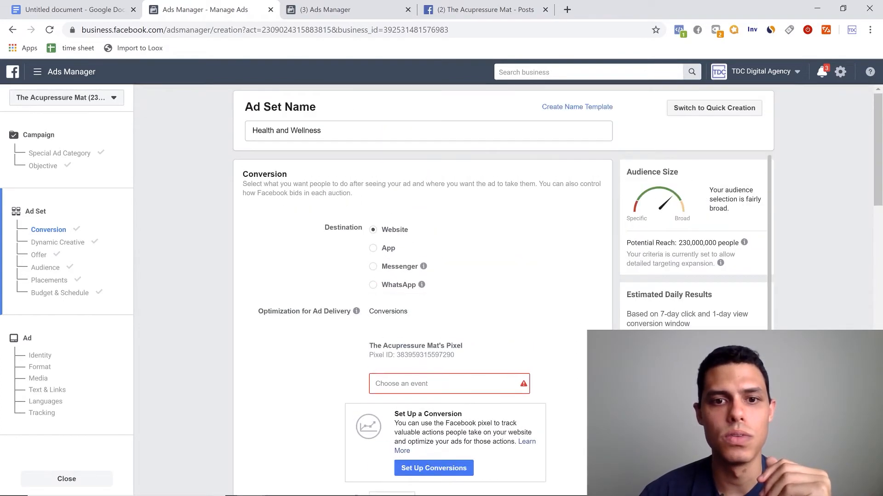
scroll(414, 289, "down", 3)
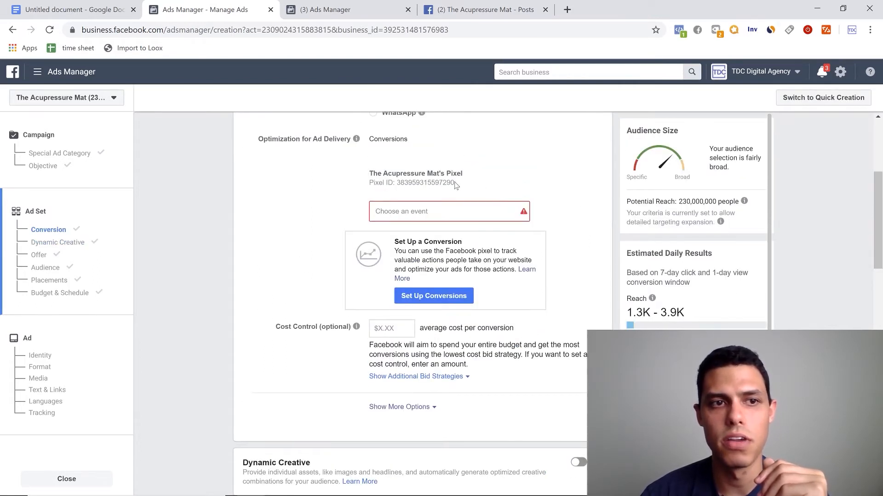
left_click(432, 220)
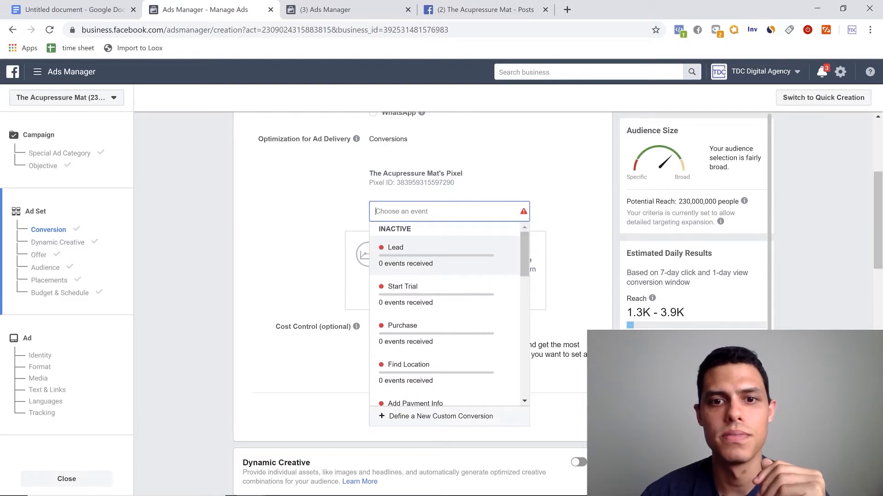
scroll(419, 340, "down", 3)
scroll(420, 348, "down", 8)
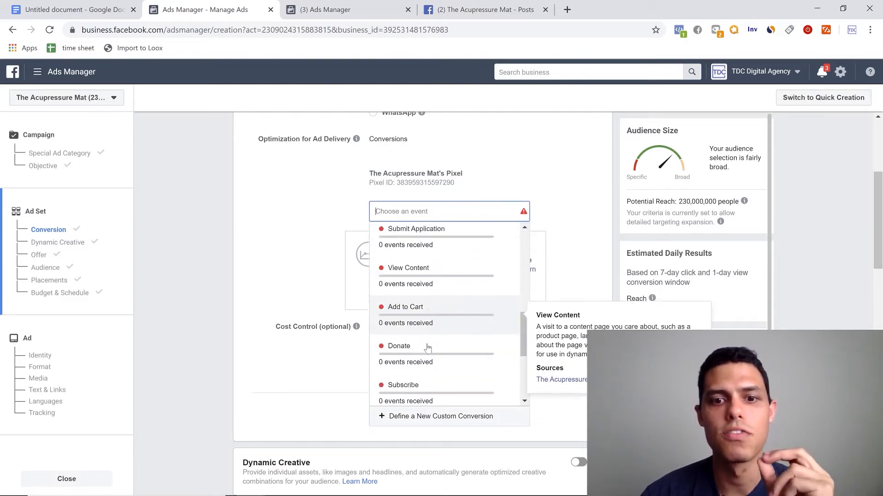
scroll(425, 359, "up", 7)
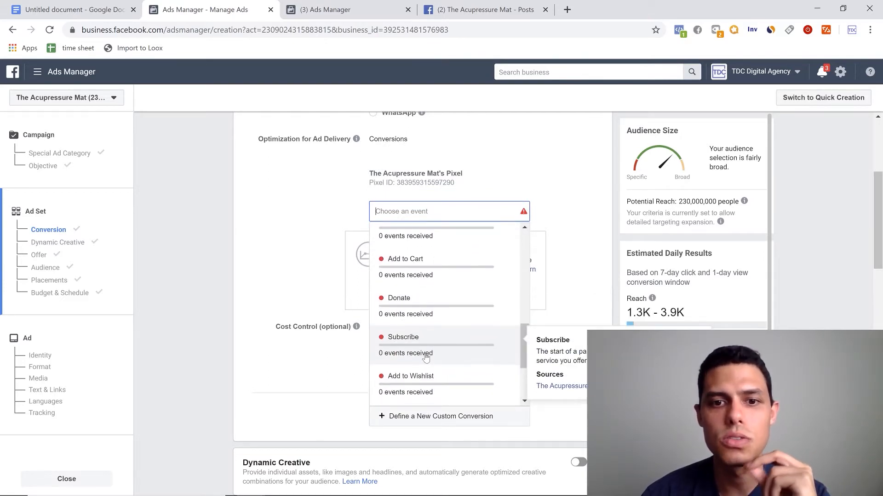
scroll(427, 354, "up", 5)
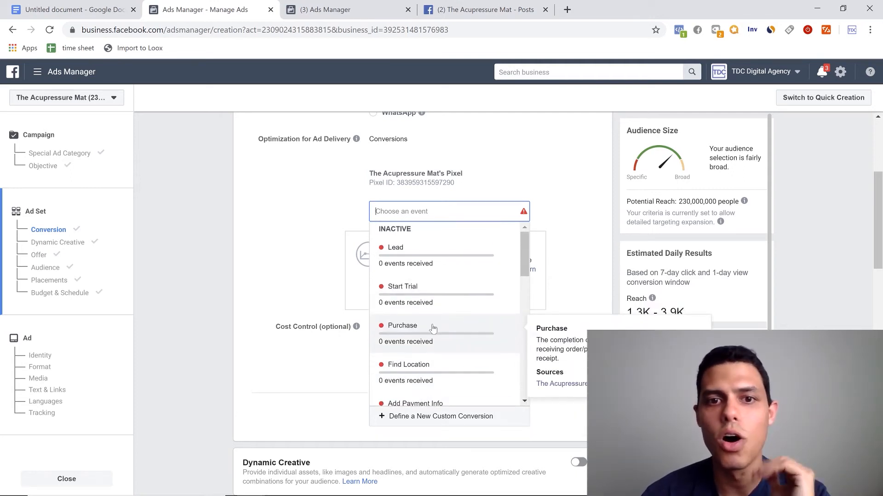
left_click(432, 327)
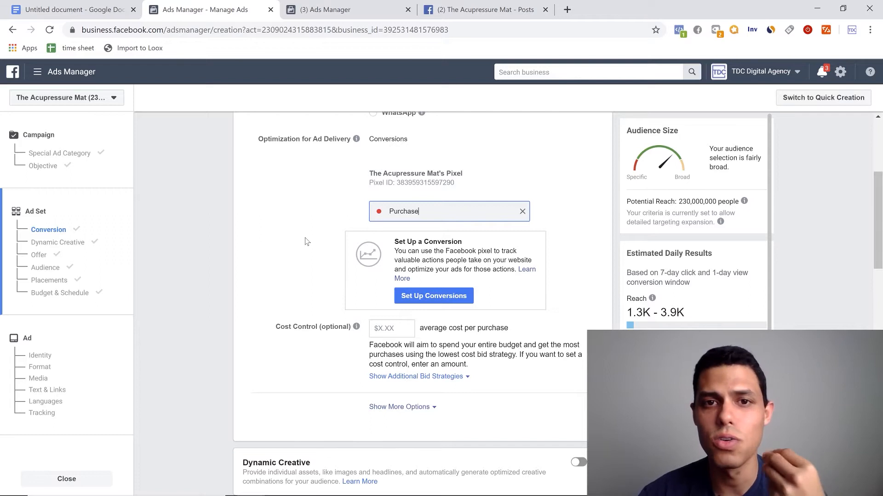
scroll(306, 242, "up", 2)
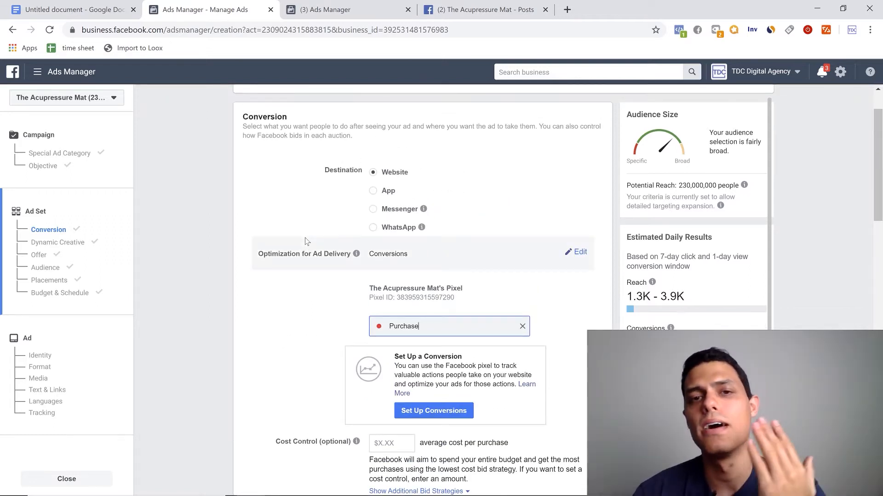
scroll(317, 248, "up", 1)
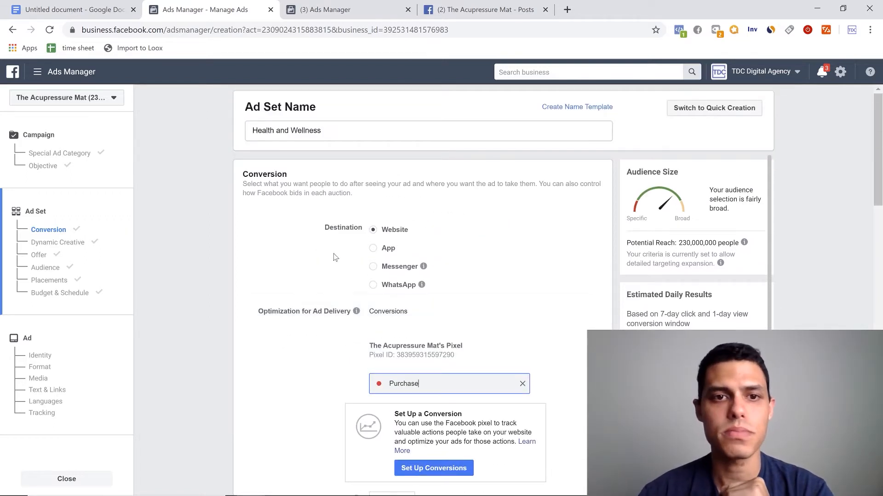
- Expand the extra conversion options and review the ad set's conversion window and charging settings
scroll(261, 146, "down", 4)
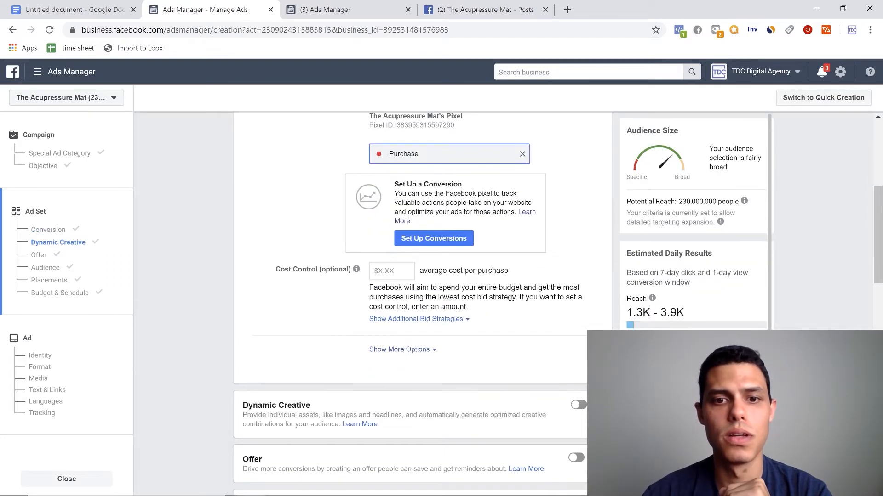
left_click(390, 351)
scroll(455, 268, "down", 5)
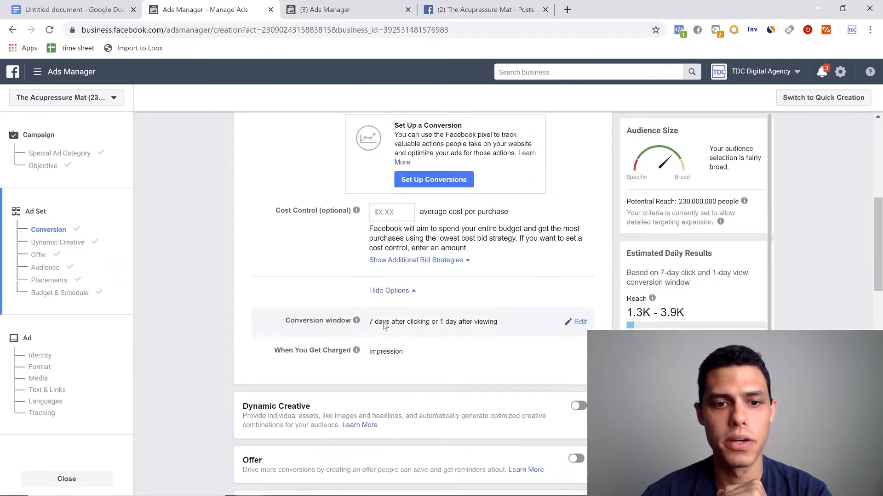
scroll(456, 269, "up", 4)
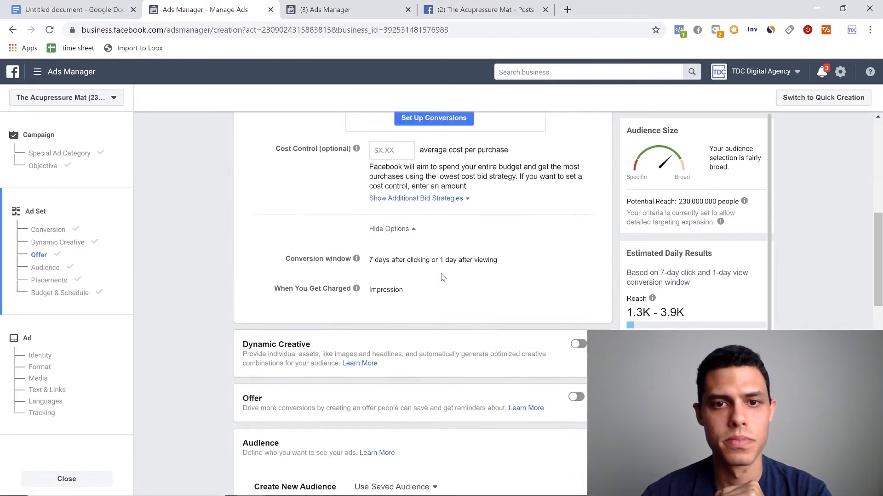
scroll(374, 224, "down", 2)
scroll(372, 223, "up", 4)
scroll(373, 225, "down", 5)
scroll(373, 231, "down", 4)
- Add Canada, United Kingdom and Australia to the ad set's audience locations alongside the United States
left_click(392, 177)
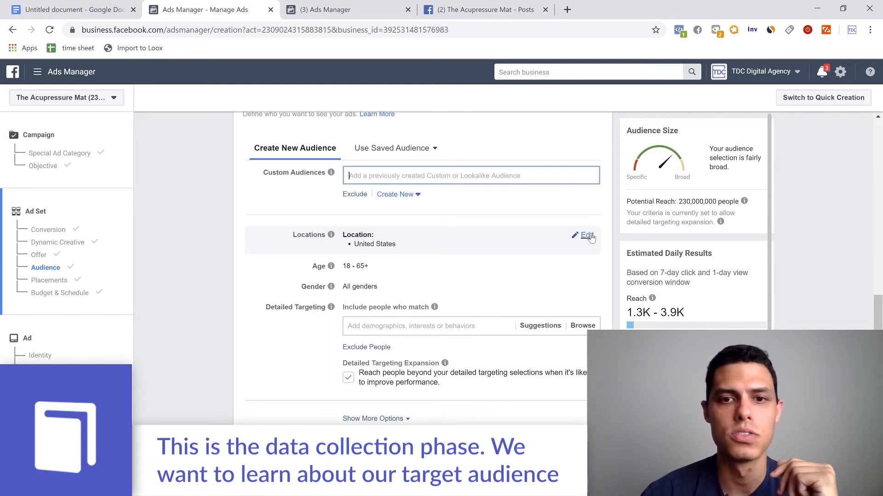
left_click(587, 235)
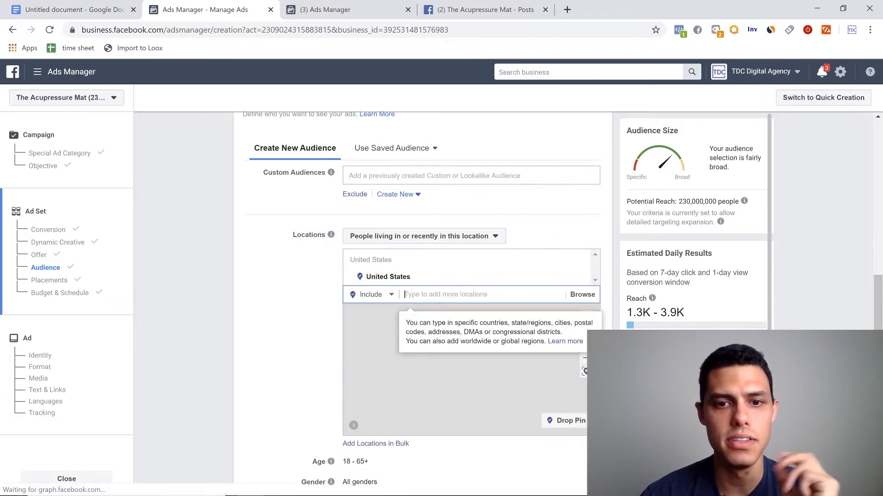
type("canada")
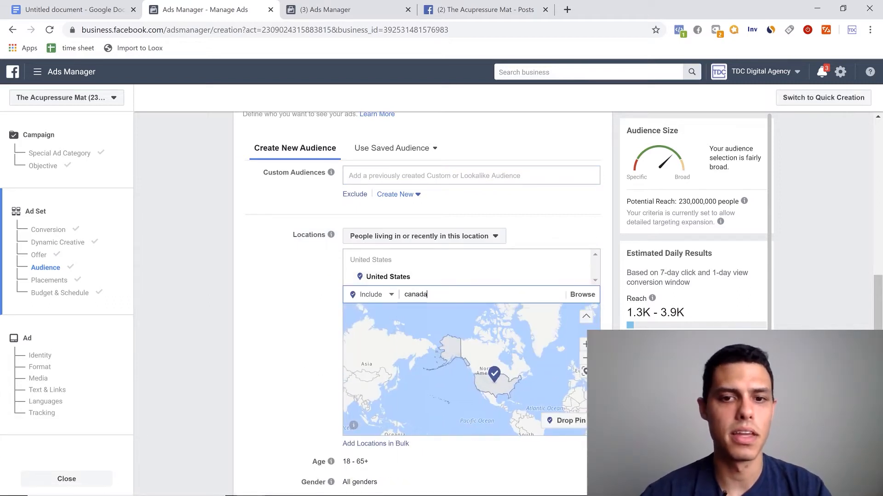
left_click(430, 306)
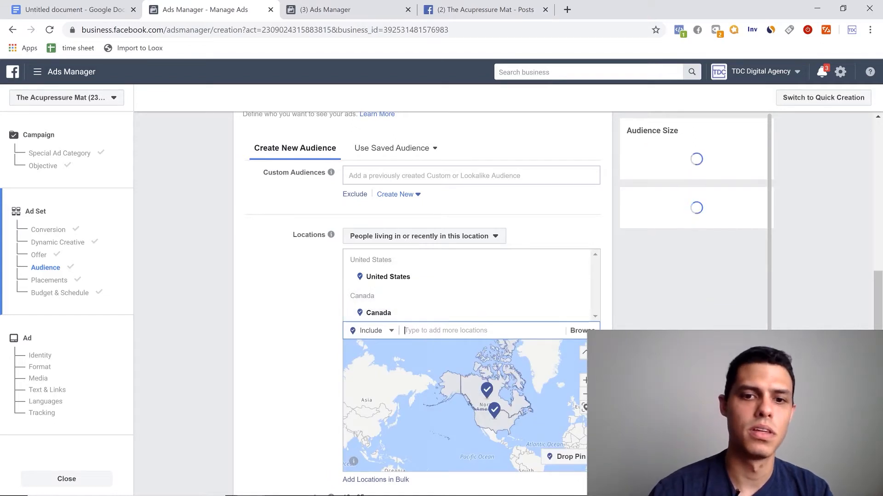
type("uk")
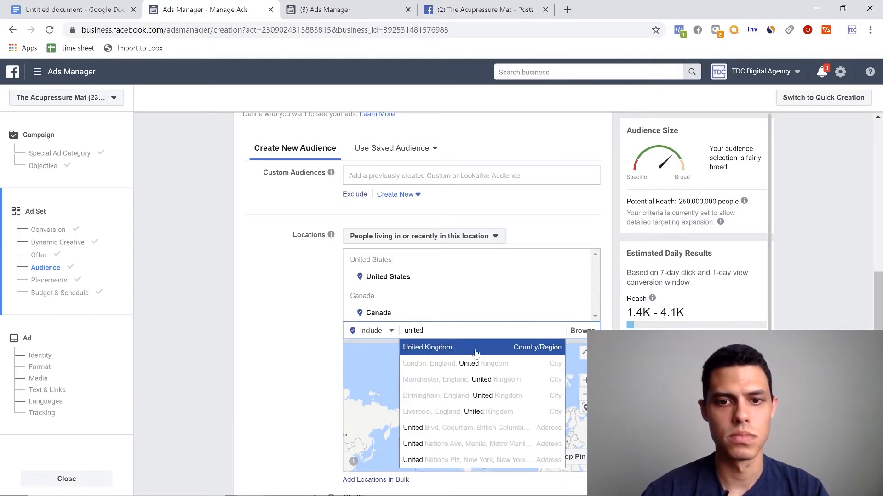
left_click(475, 353)
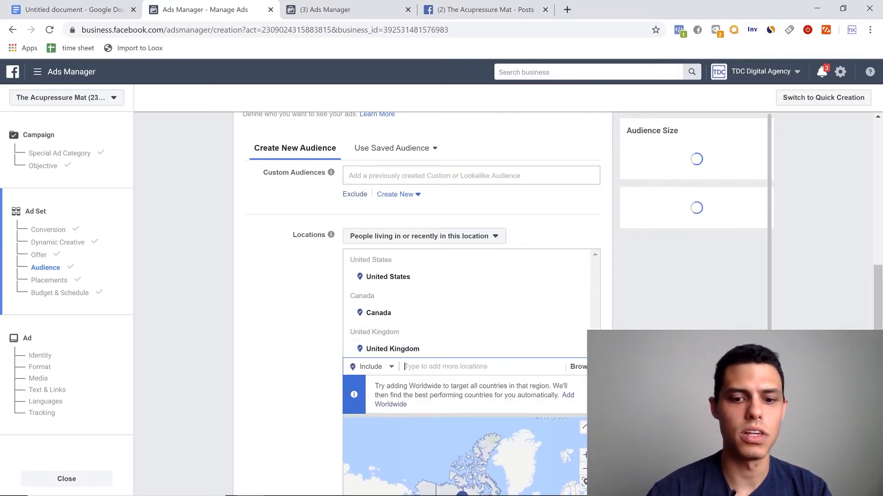
type("australia")
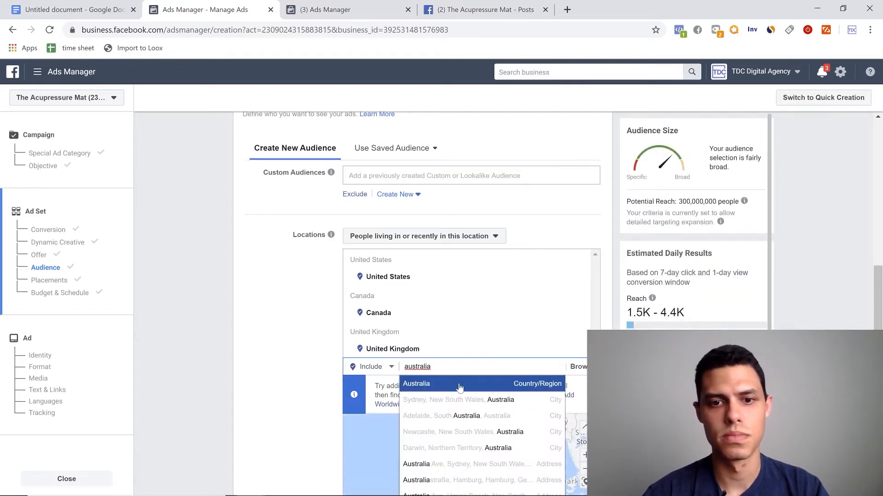
left_click(459, 387)
- Review the ad set's targeted countries and look back over its conversion, dynamic creative and offer settings
scroll(250, 327, "down", 1)
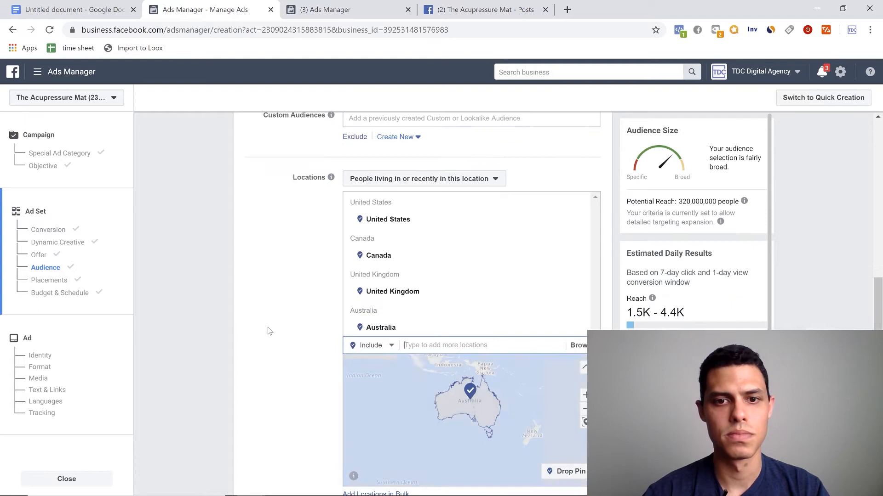
scroll(294, 332, "down", 1)
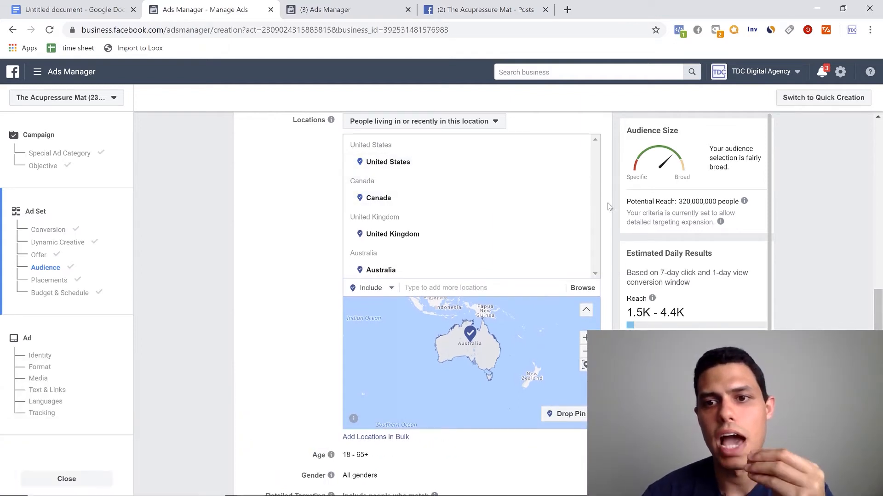
scroll(606, 220, "up", 1)
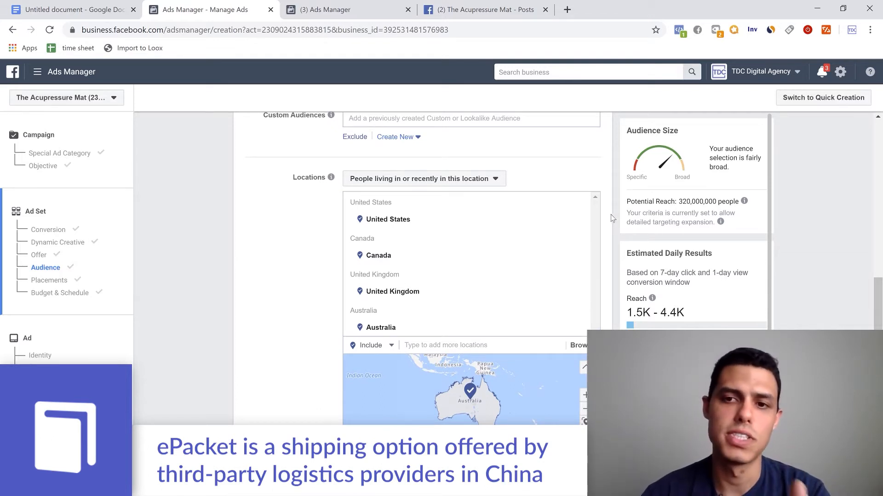
scroll(609, 219, "up", 3)
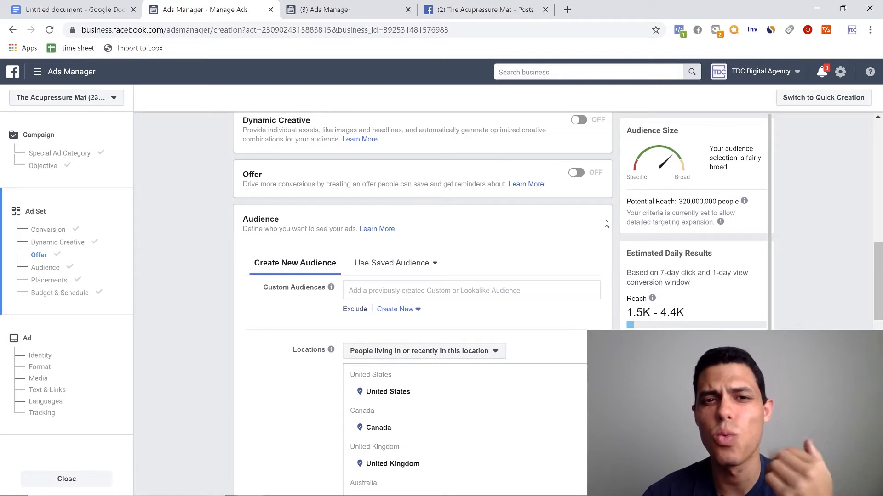
scroll(518, 272, "down", 1)
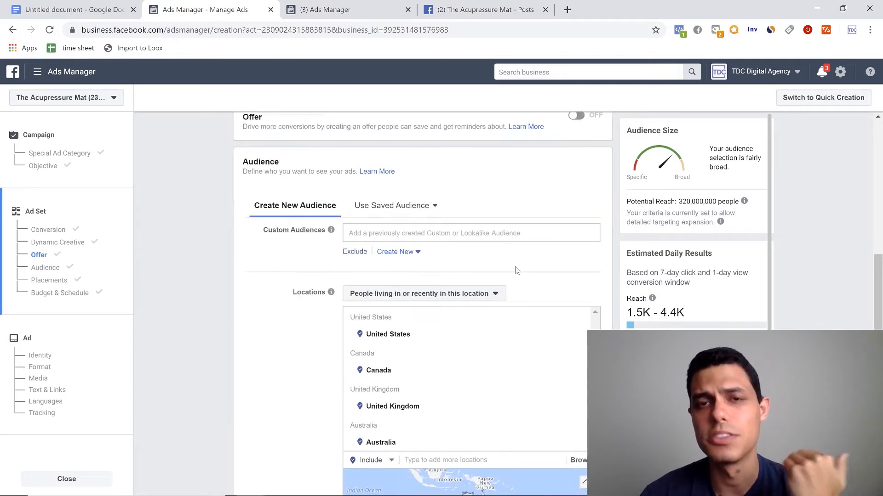
scroll(516, 271, "down", 2)
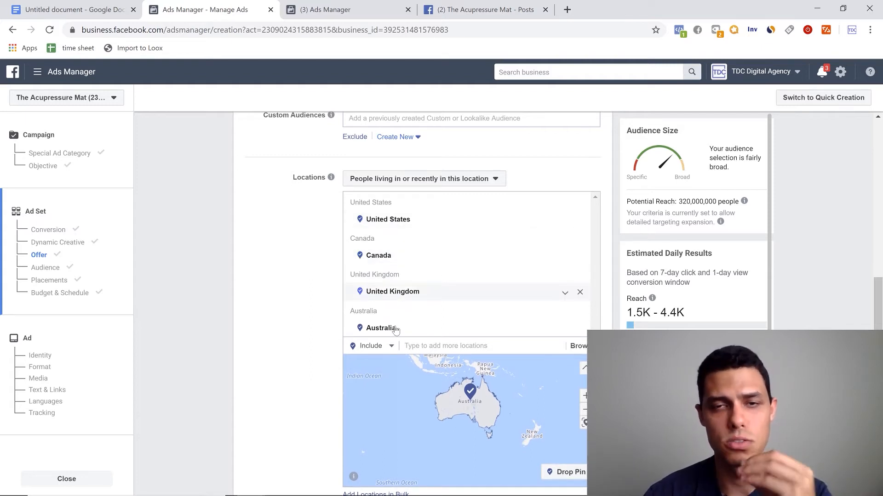
scroll(312, 320, "up", 5)
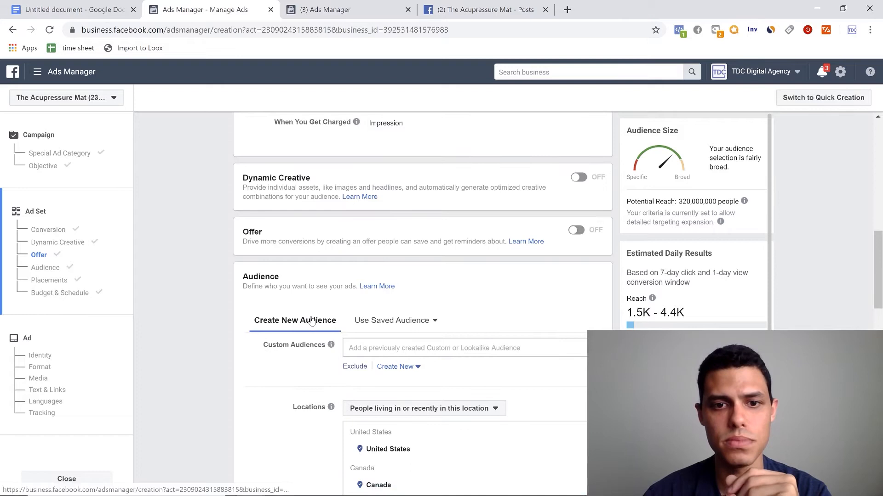
scroll(311, 320, "up", 12)
scroll(312, 317, "down", 7)
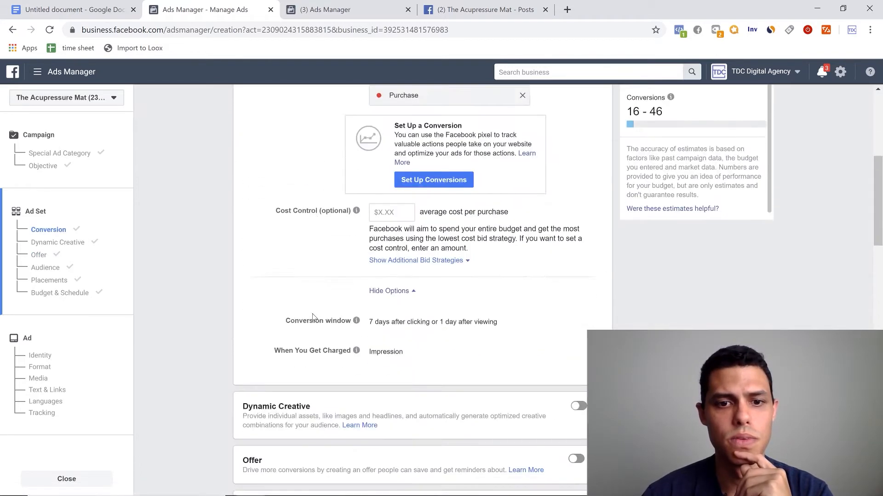
- Set the audience's minimum age to 20
scroll(312, 317, "down", 15)
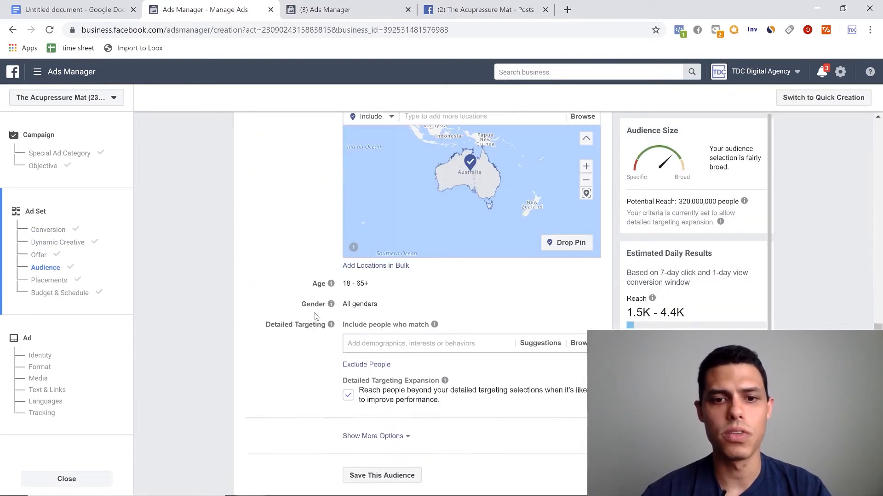
scroll(316, 316, "down", 1)
left_click(587, 228)
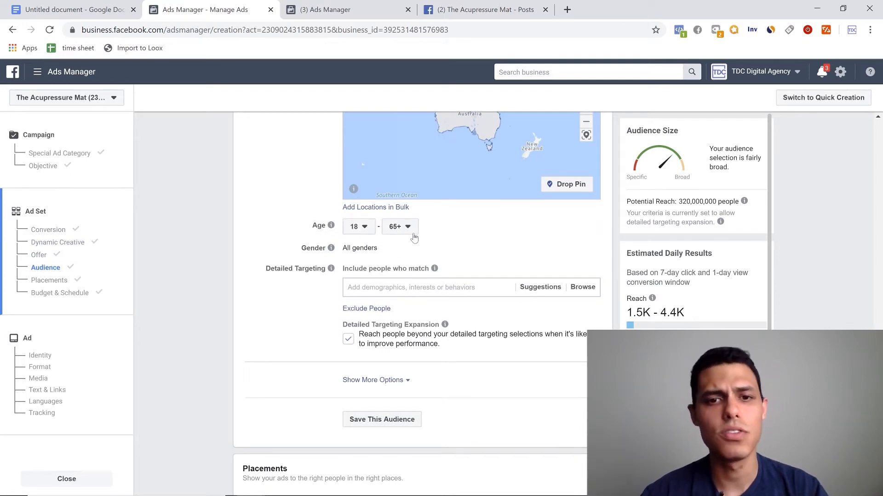
left_click(359, 229)
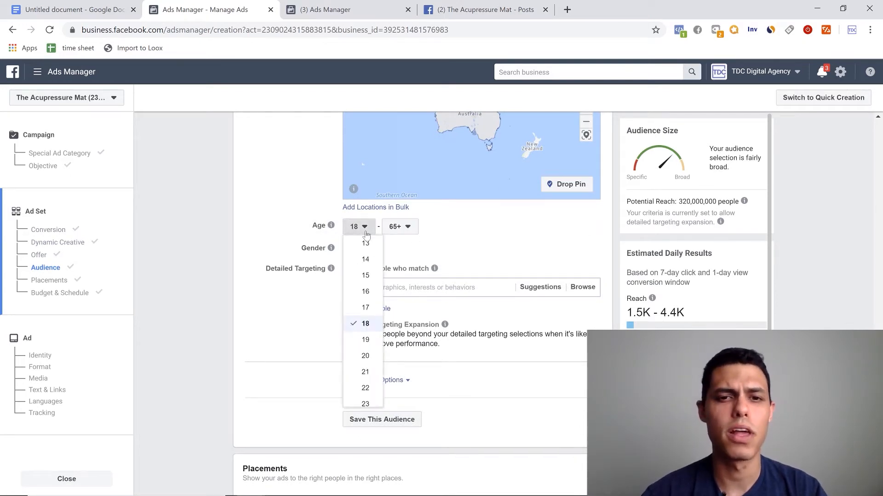
left_click(363, 356)
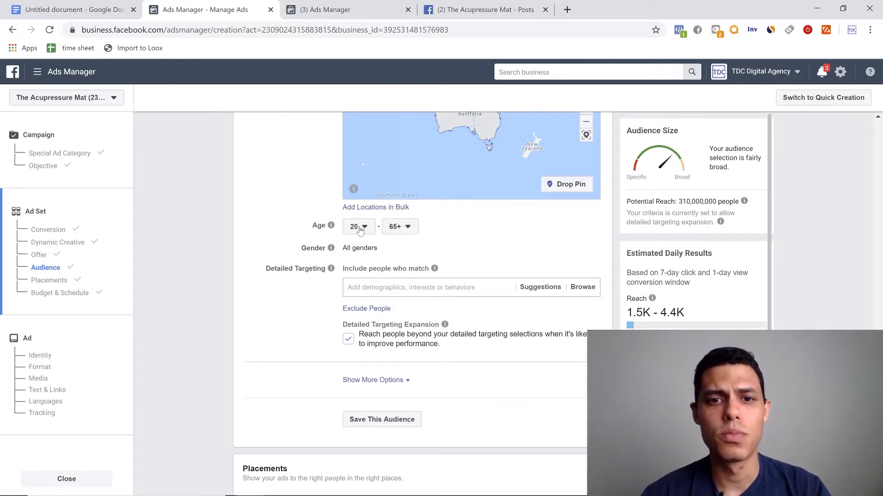
- Try limiting the audience's gender to Men and return it to All
scroll(288, 237, "up", 1)
scroll(285, 239, "up", 1)
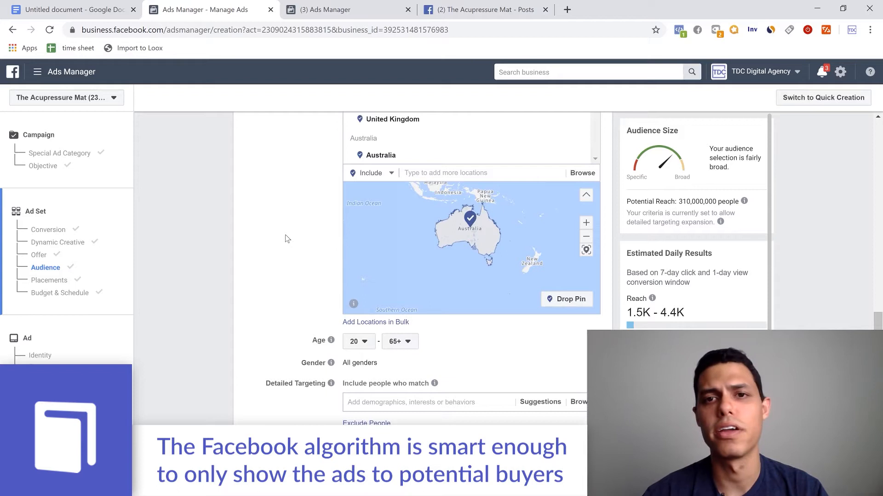
scroll(286, 238, "up", 1)
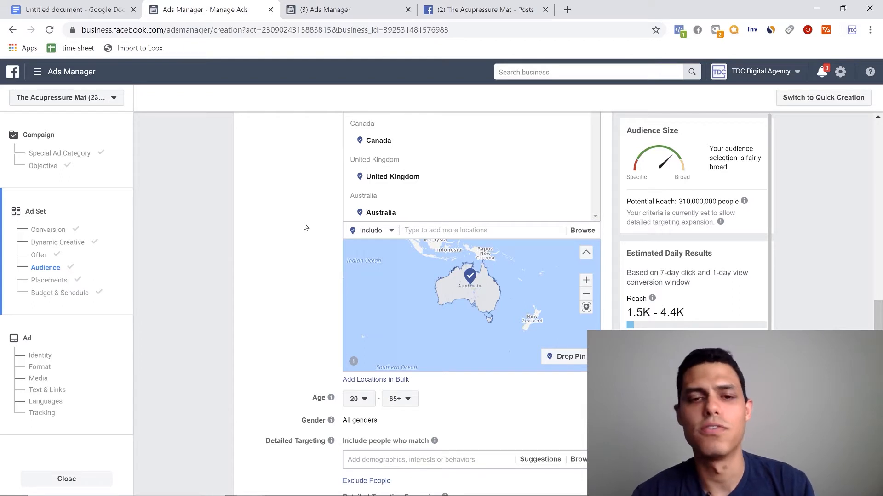
scroll(293, 236, "down", 2)
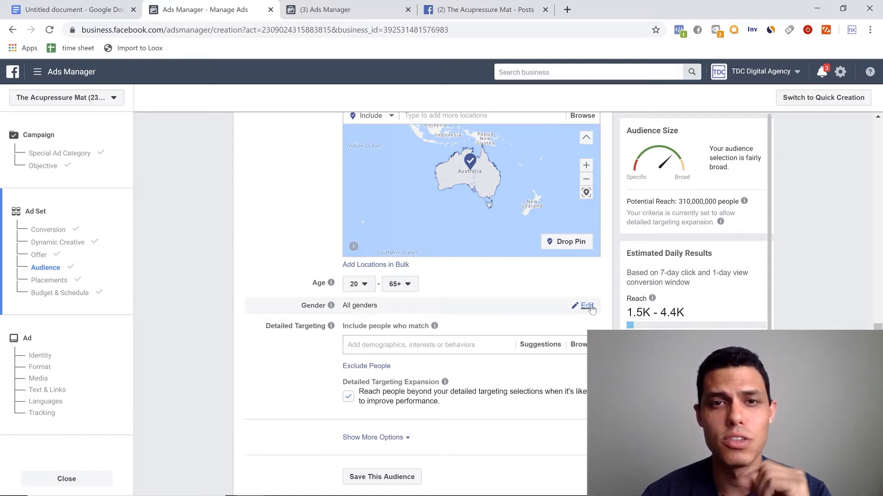
left_click(587, 306)
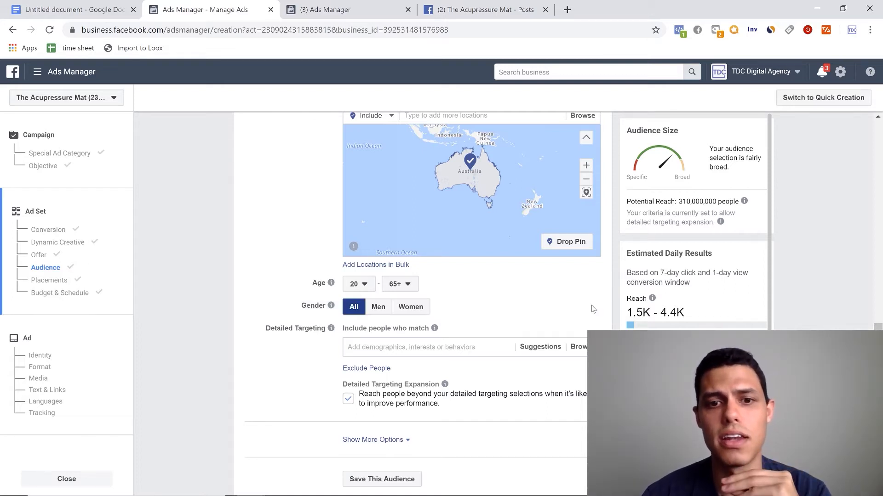
left_click(378, 315)
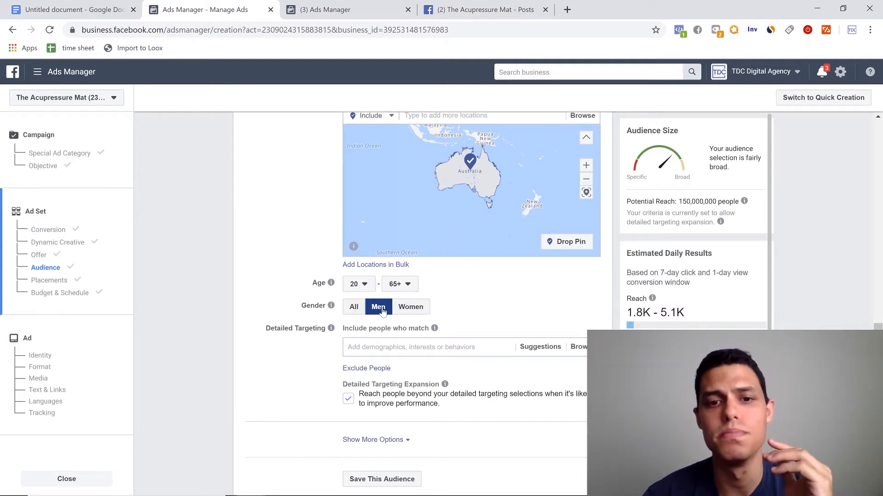
left_click(355, 309)
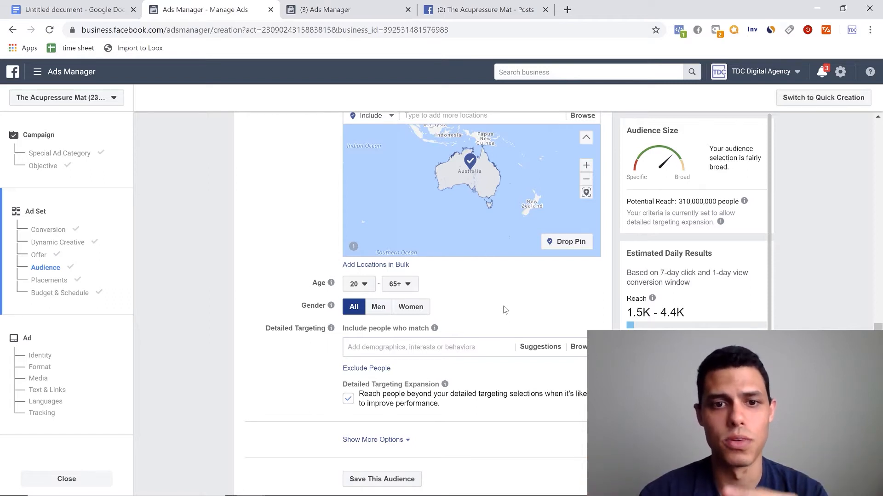
left_click(358, 284)
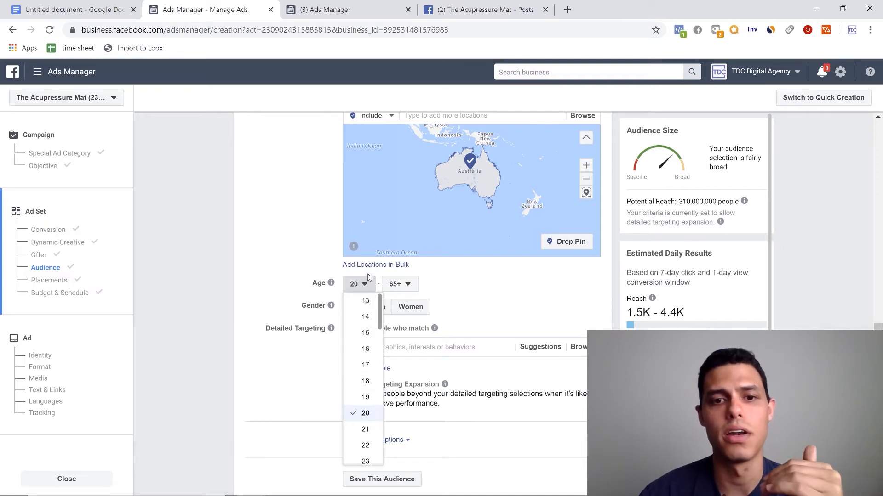
left_click(532, 307)
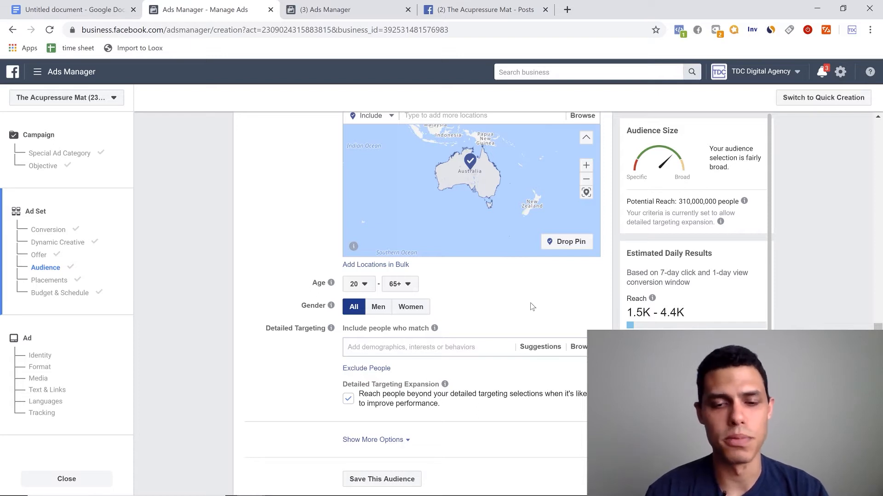
- Turn off Detailed Targeting Expansion so ads do not reach people beyond the detailed targeting selections
scroll(345, 331, "up", 4)
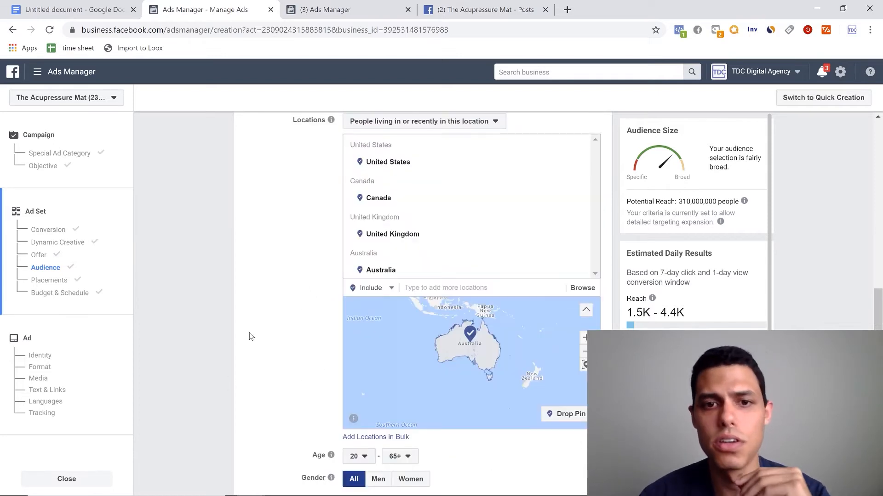
scroll(255, 324, "down", 2)
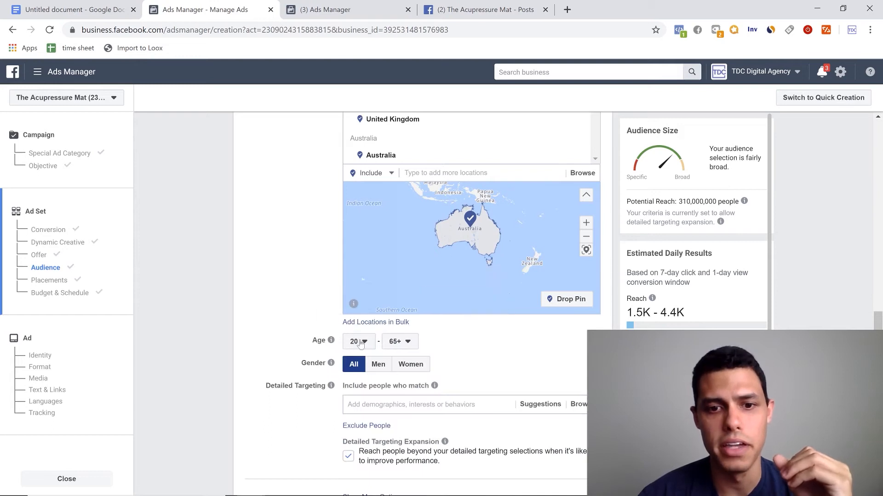
scroll(315, 337, "up", 2)
scroll(525, 278, "up", 3)
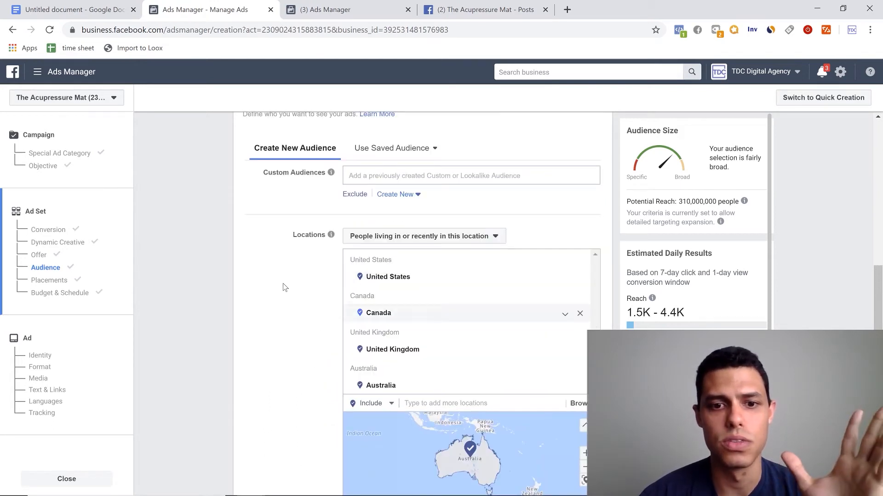
scroll(282, 288, "down", 6)
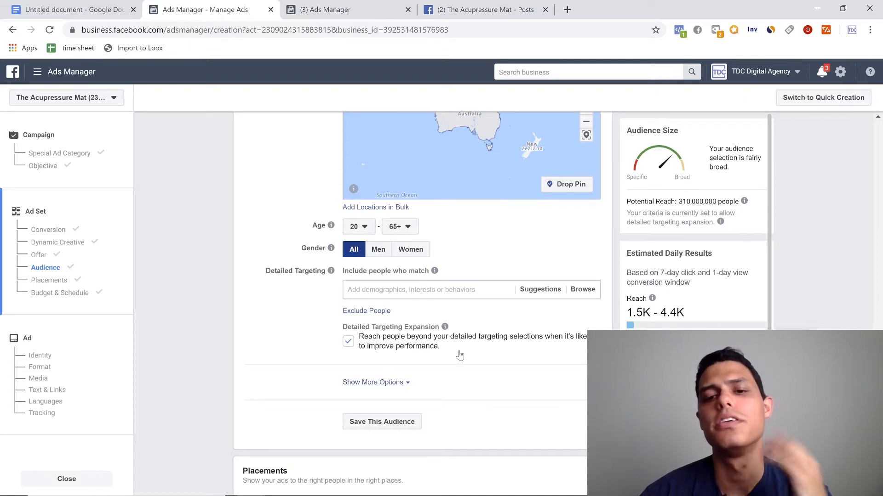
left_click(348, 342)
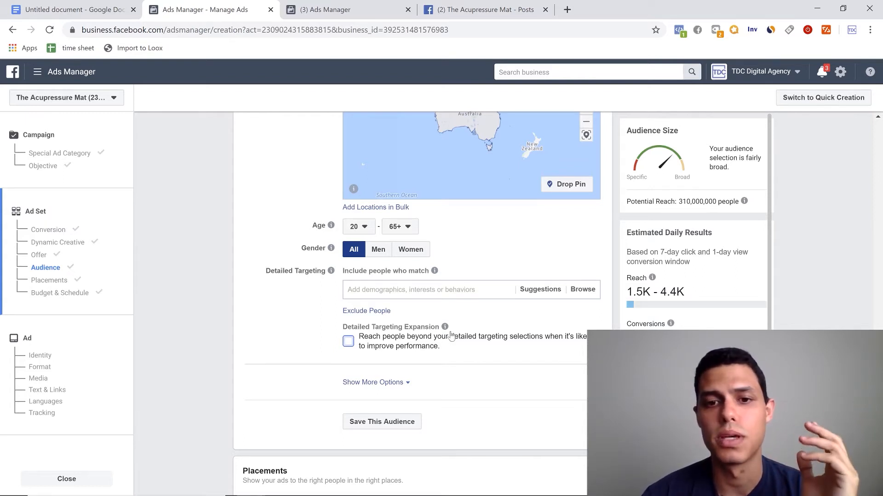
- Expand the additional audience options to check the Languages and Connections settings
mouse_move(442, 328)
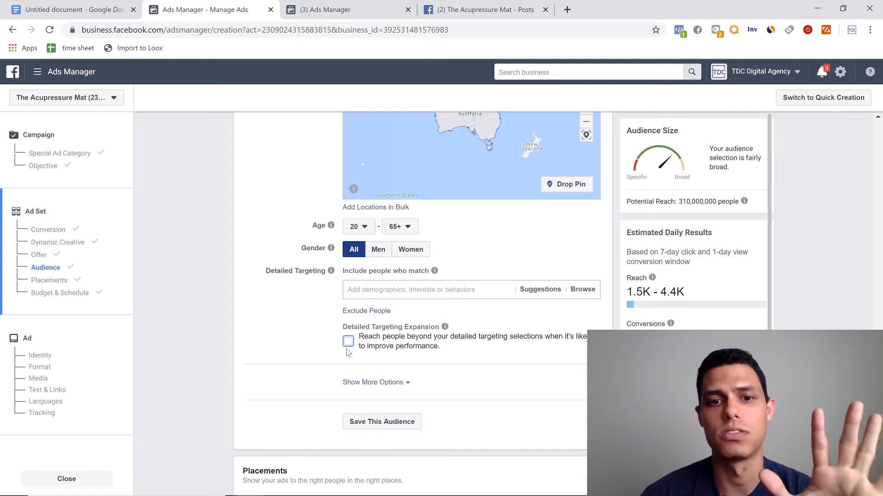
scroll(344, 340, "up", 3)
scroll(344, 340, "up", 5)
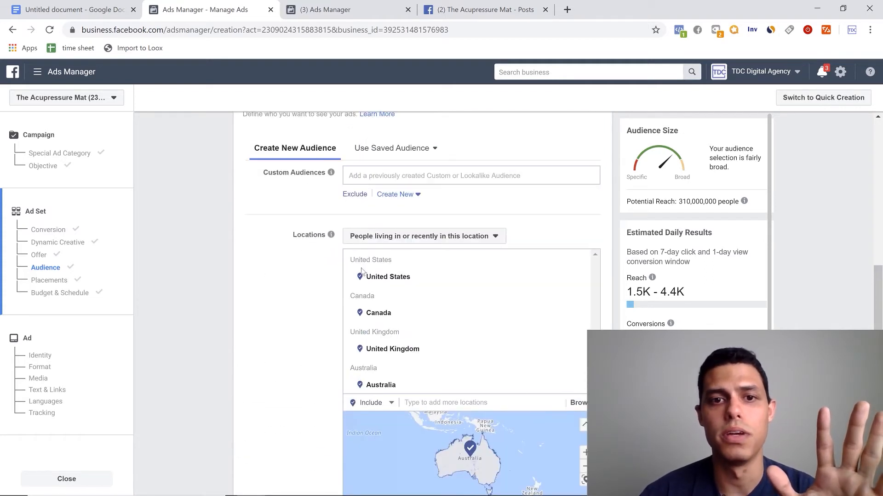
scroll(332, 436, "down", 6)
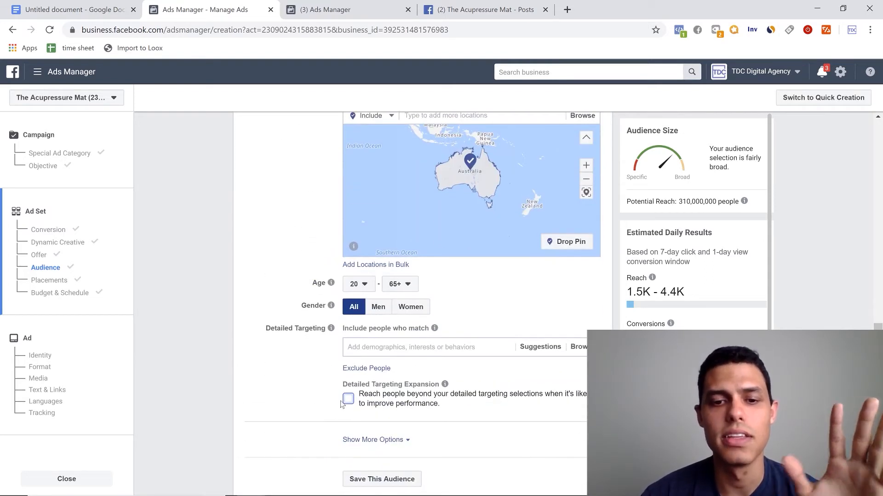
scroll(337, 403, "down", 1)
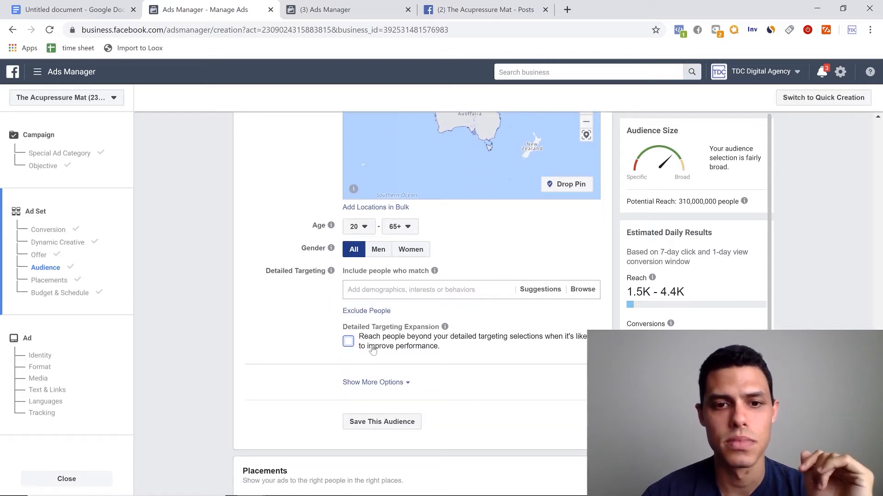
left_click(364, 388)
scroll(361, 368, "down", 1)
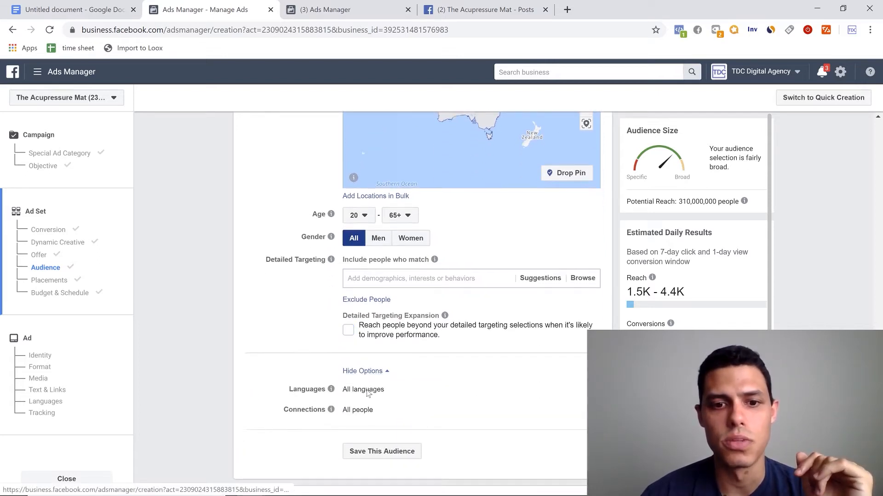
scroll(355, 336, "up", 4)
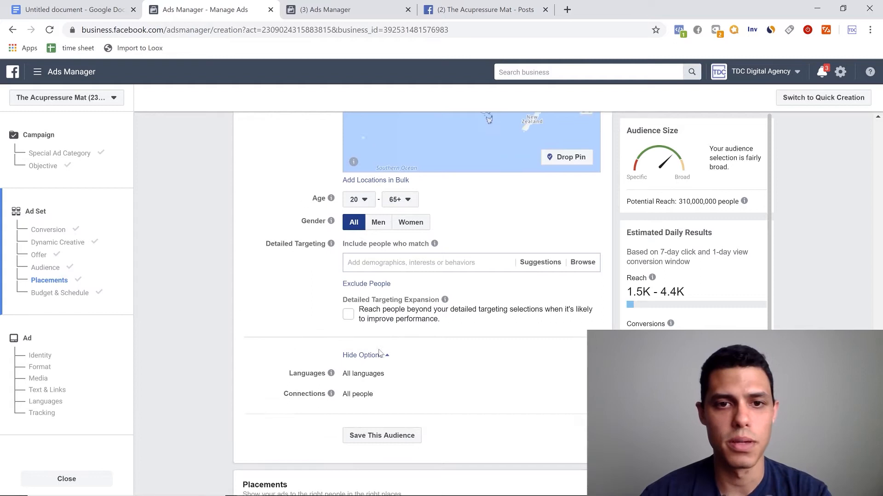
scroll(388, 429, "down", 1)
- Search detailed targeting for "health & welln" and add the Health & wellness interest to the audience
left_click(390, 405)
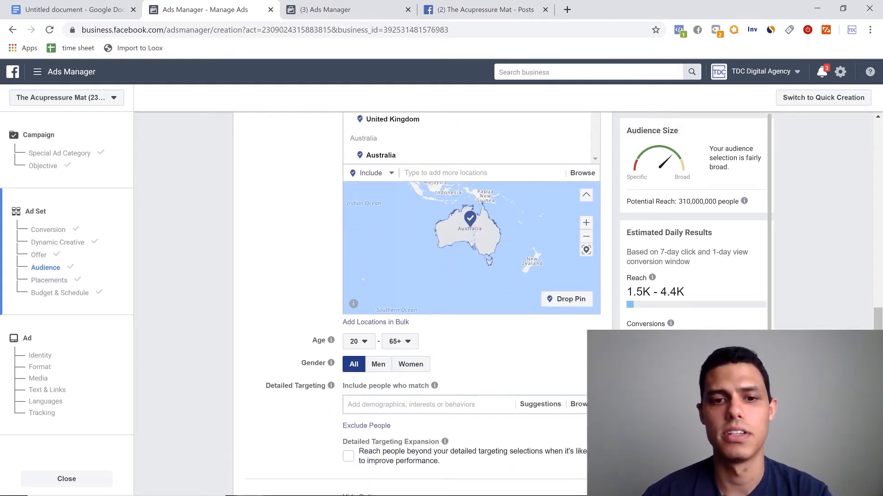
scroll(308, 158, "up", 15)
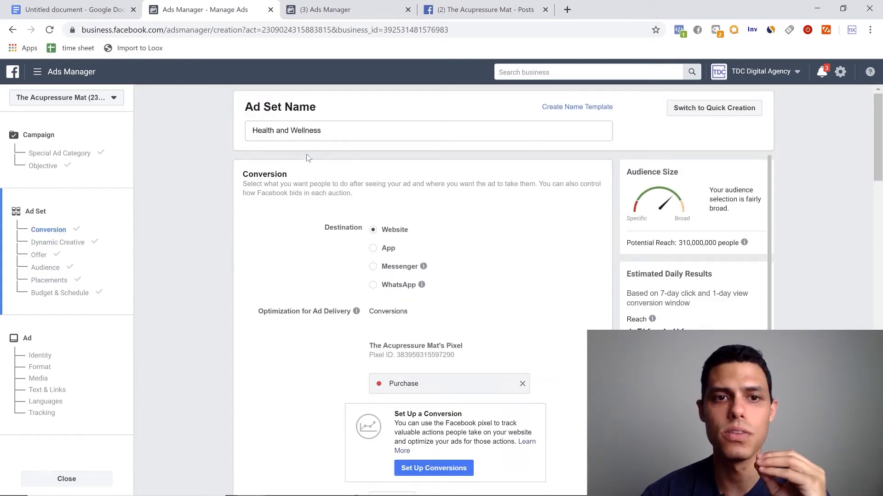
scroll(331, 221, "down", 15)
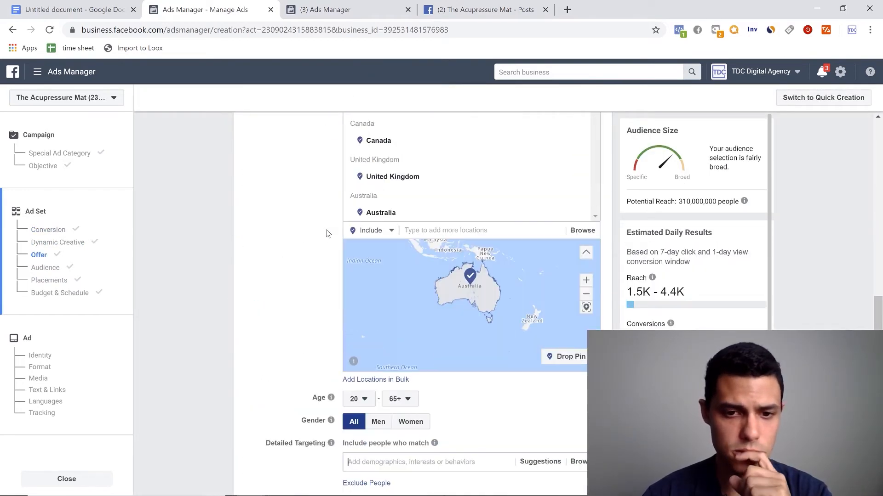
type("health and welln")
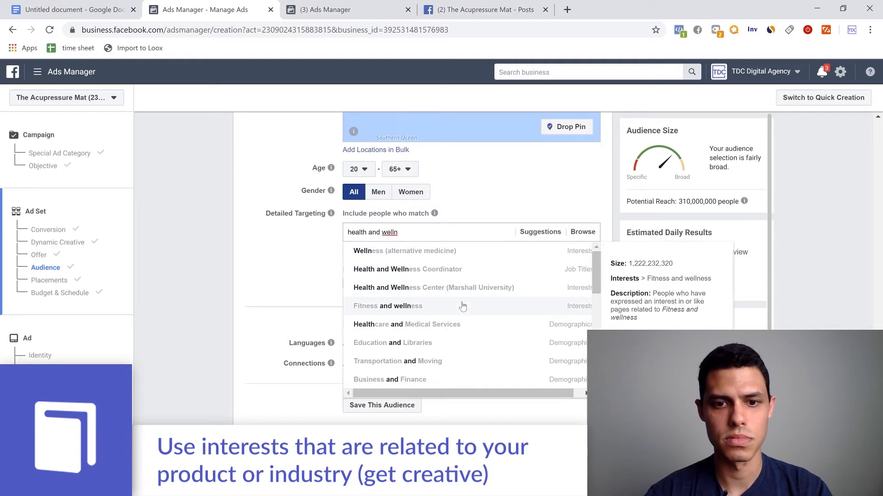
left_click(414, 232)
key("ctrl+a")
key("Down")
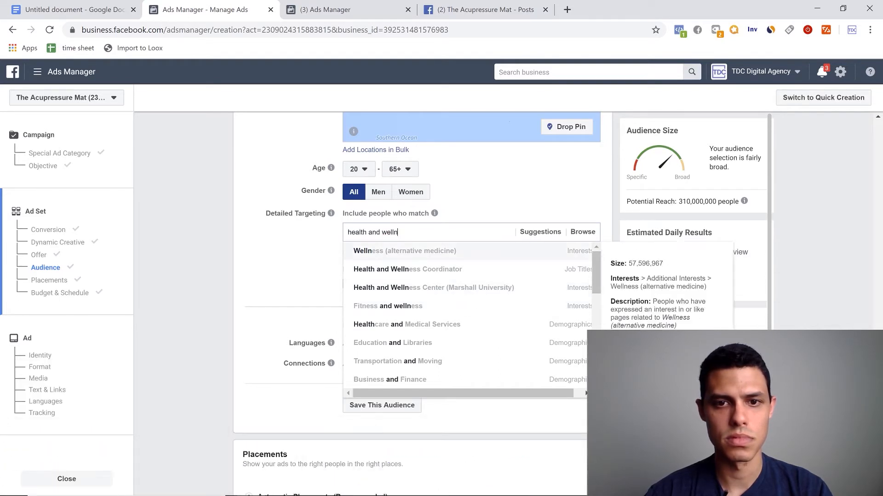
left_click_drag(409, 232, 372, 232)
key("BackSpace")
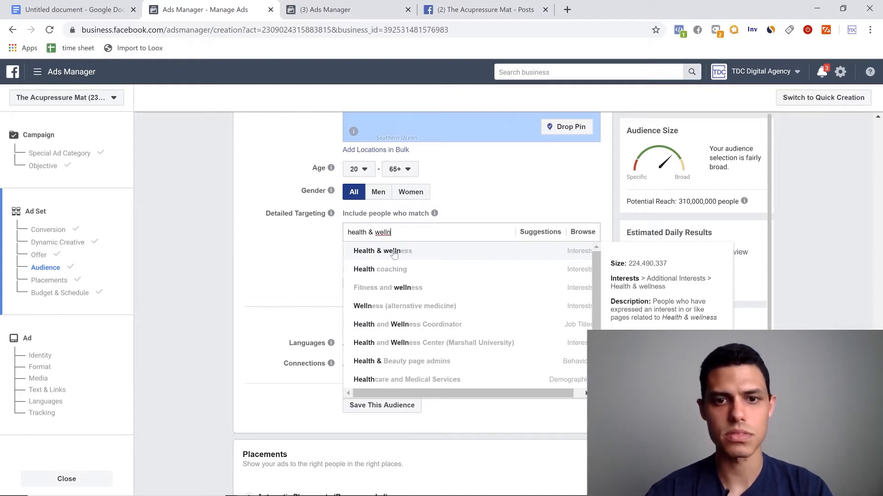
left_click(504, 253)
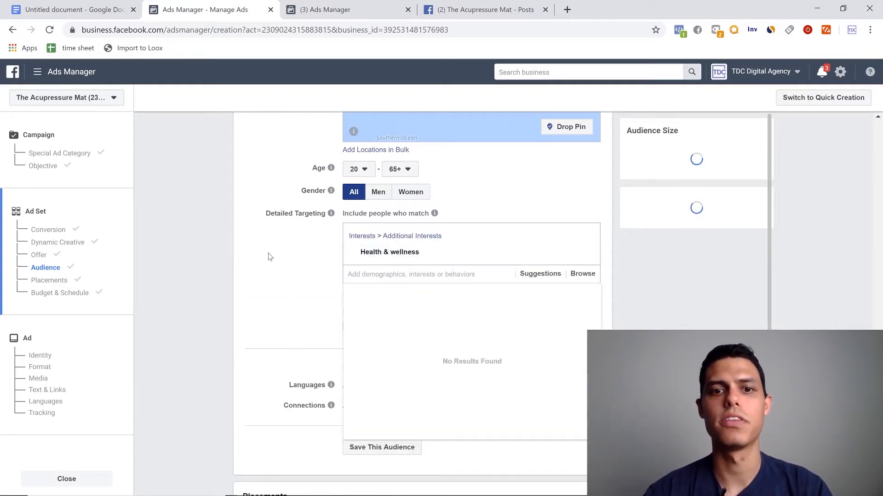
- Rename the ad set to "Health & Wellness", replacing the word "and" with an ampersand
scroll(269, 256, "up", 5)
scroll(270, 257, "up", 10)
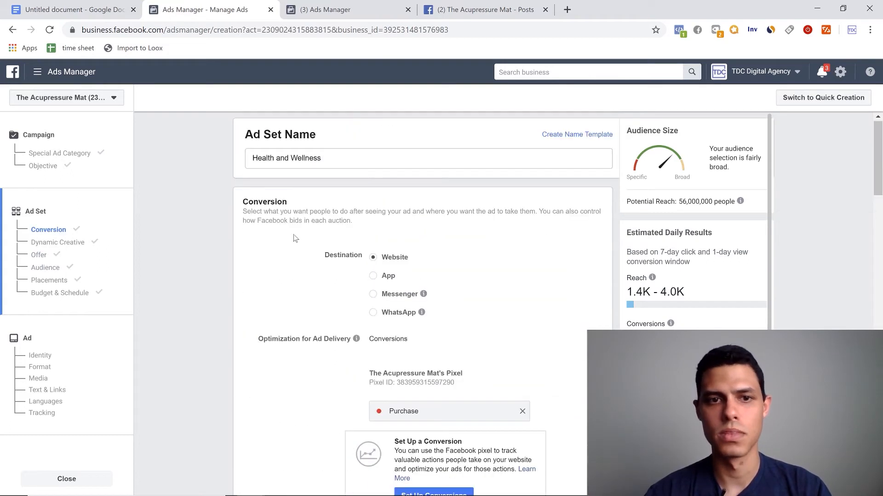
left_click(289, 131)
key("BackSpace")
key("BackSpace")
key("BackSpace")
type("&")
scroll(367, 290, "down", 15)
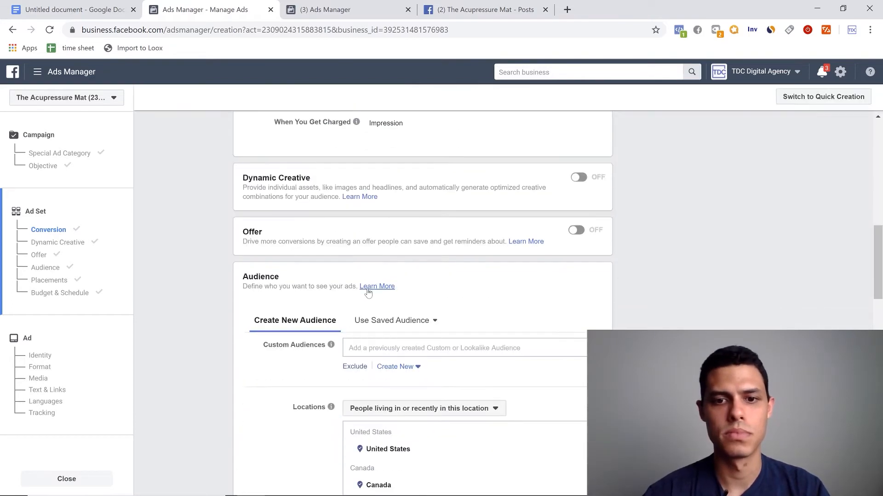
- Review the audience's Health & wellness interest together with its locations, age and gender settings
mouse_move(542, 309)
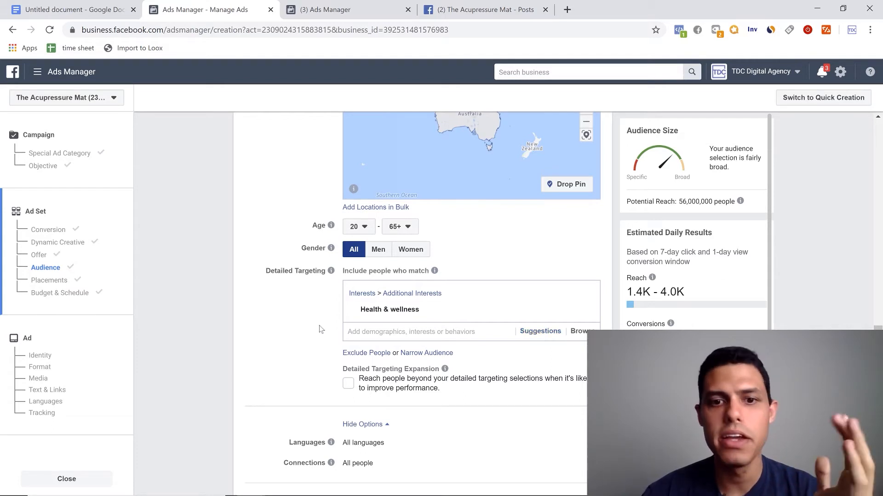
mouse_move(393, 313)
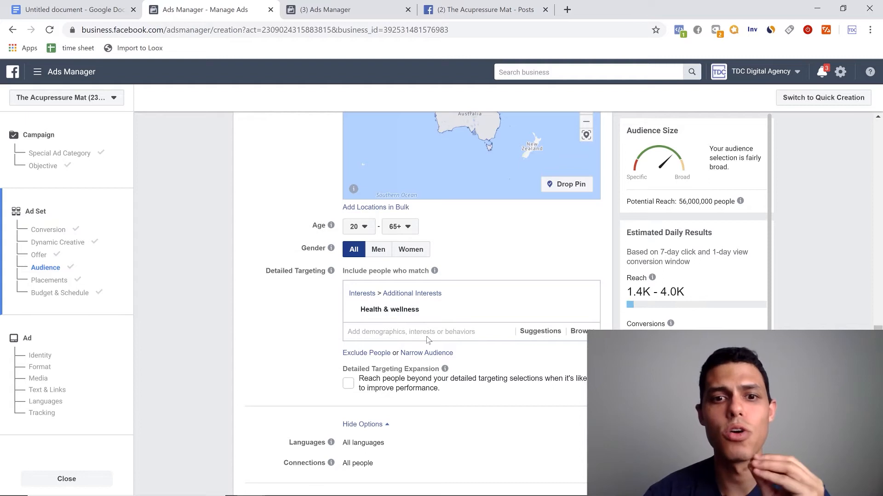
mouse_move(449, 313)
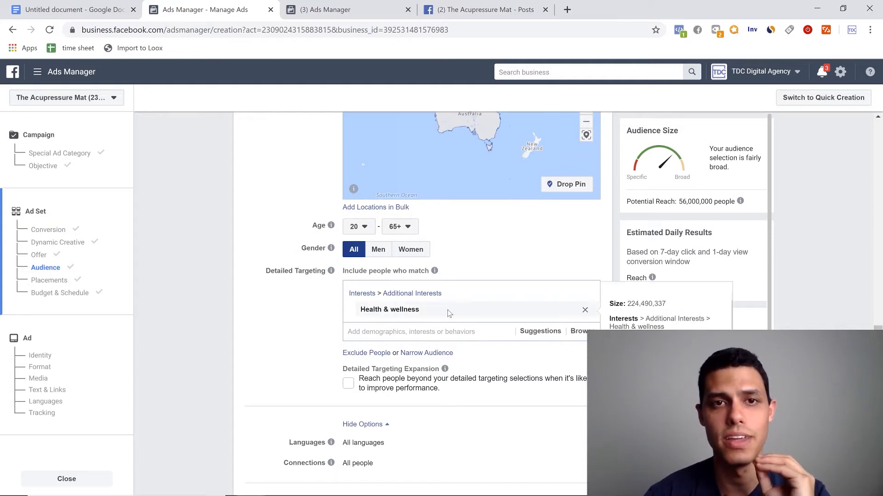
scroll(444, 316, "up", 4)
scroll(285, 352, "up", 5)
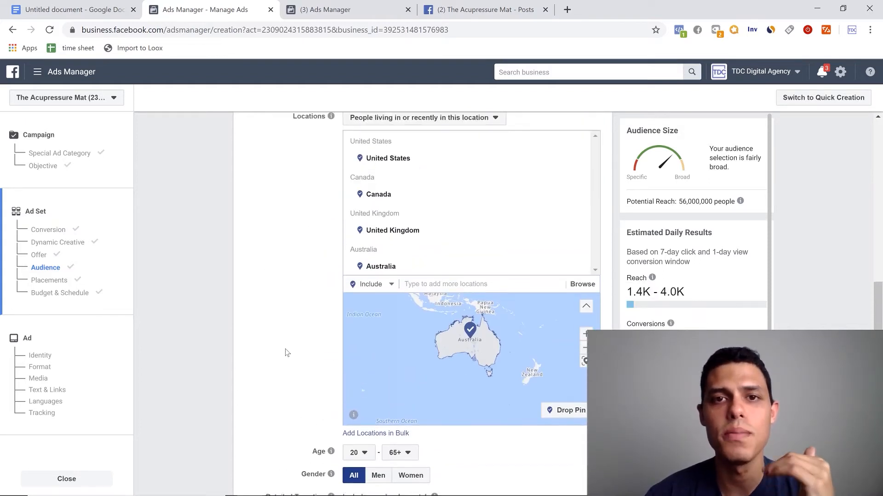
scroll(285, 353, "down", 7)
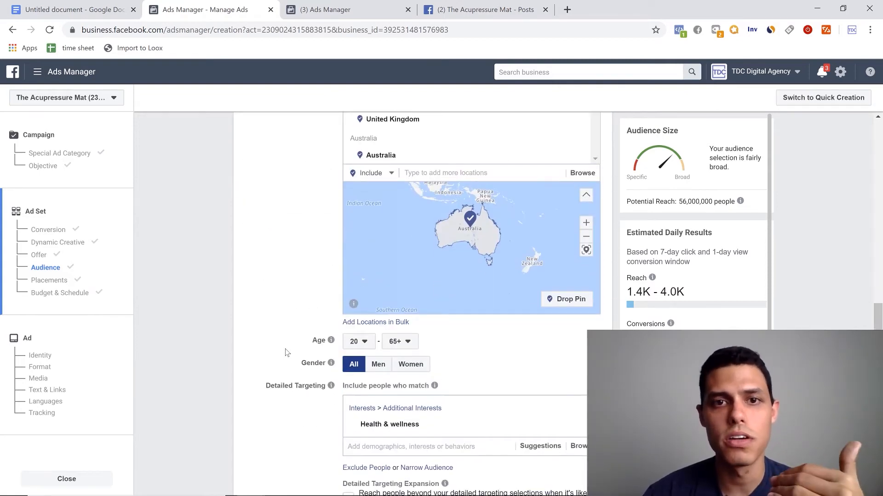
scroll(285, 352, "down", 3)
scroll(309, 312, "up", 20)
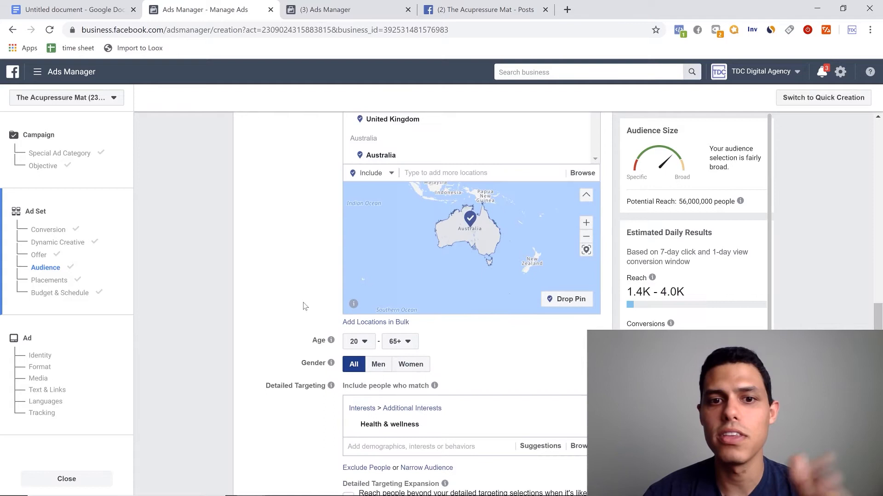
scroll(315, 289, "down", 20)
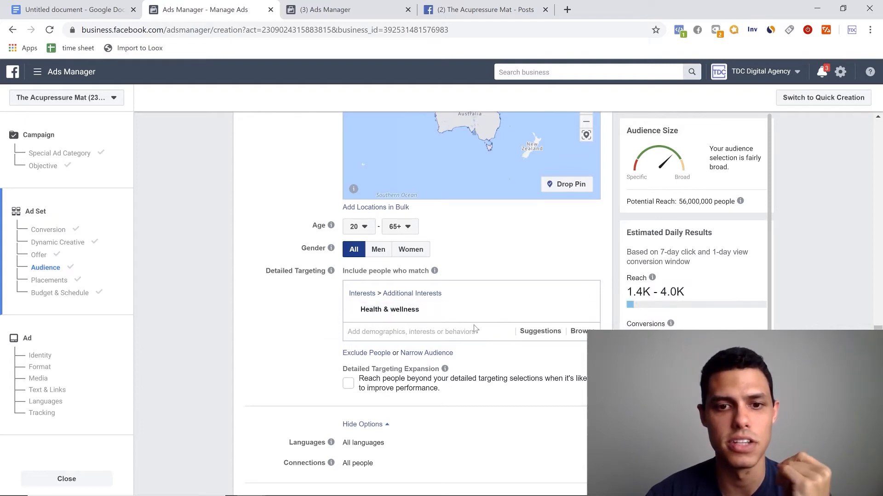
- Switch the ad set to manual placements and exclude Audience Network, Messenger and Instagram, keeping only the Facebook platform
scroll(475, 329, "down", 8)
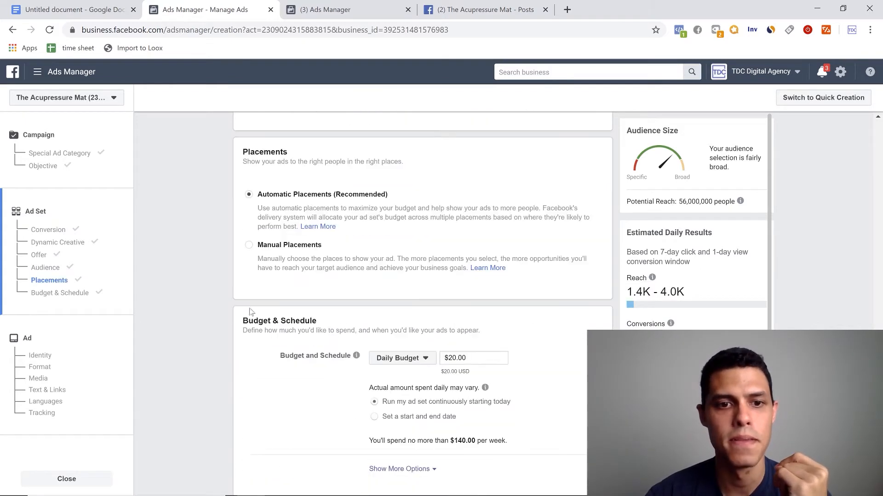
left_click(248, 246)
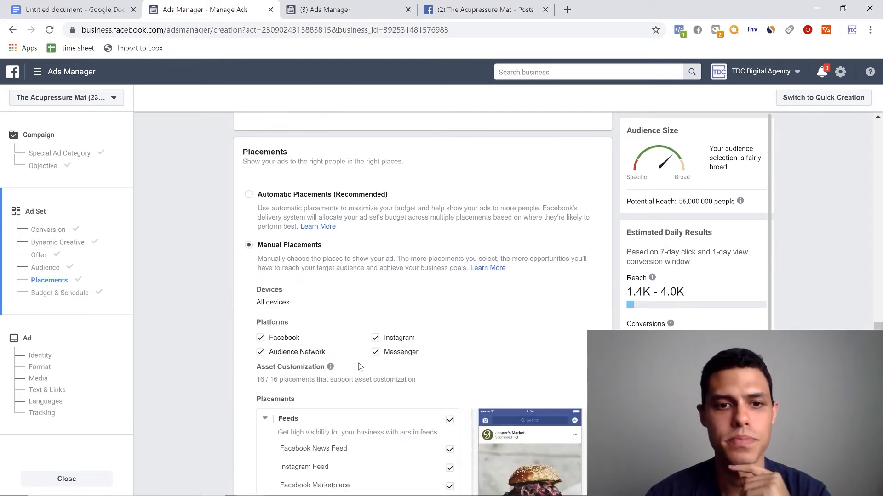
scroll(294, 295, "down", 1)
left_click(262, 296)
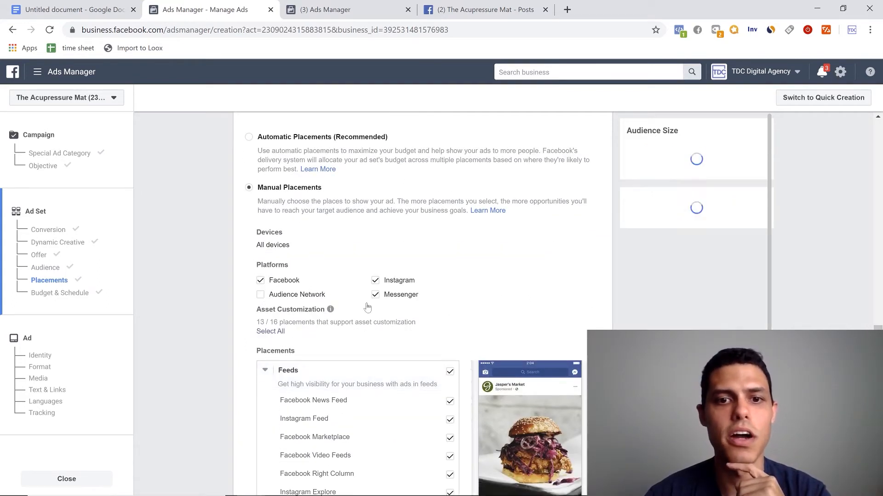
left_click(375, 280)
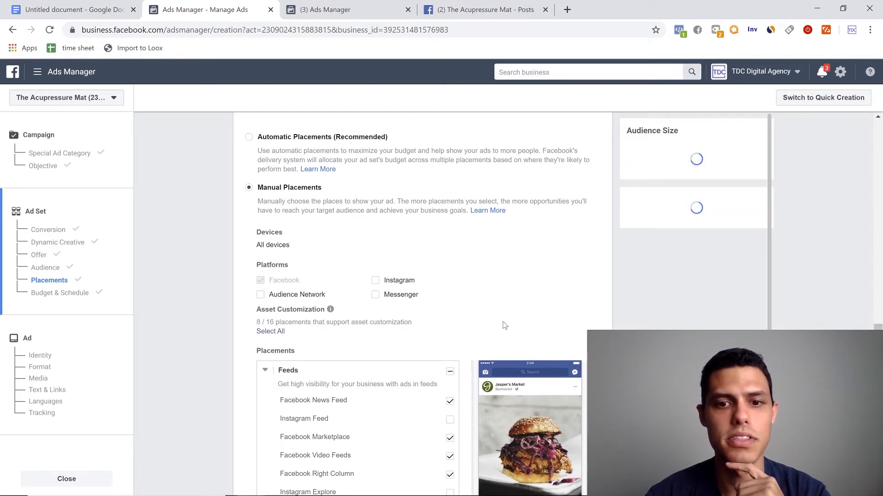
- Deselect the Stories, In-Stream, Search, Facebook Right Column, Facebook Video Feeds and Facebook Marketplace placements
scroll(486, 326, "down", 5)
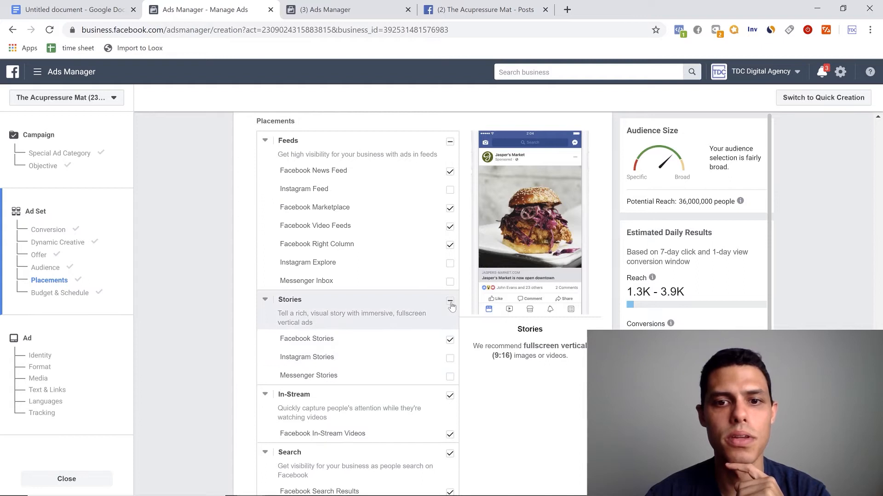
left_click(450, 301)
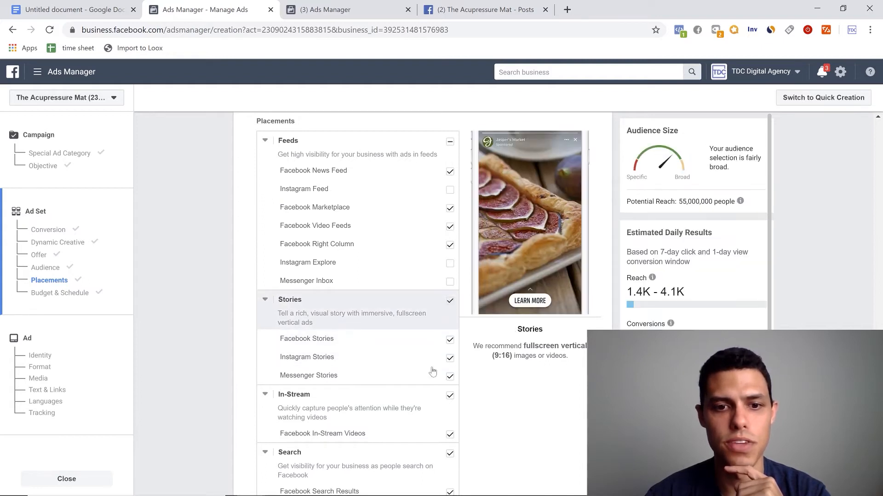
left_click(450, 454)
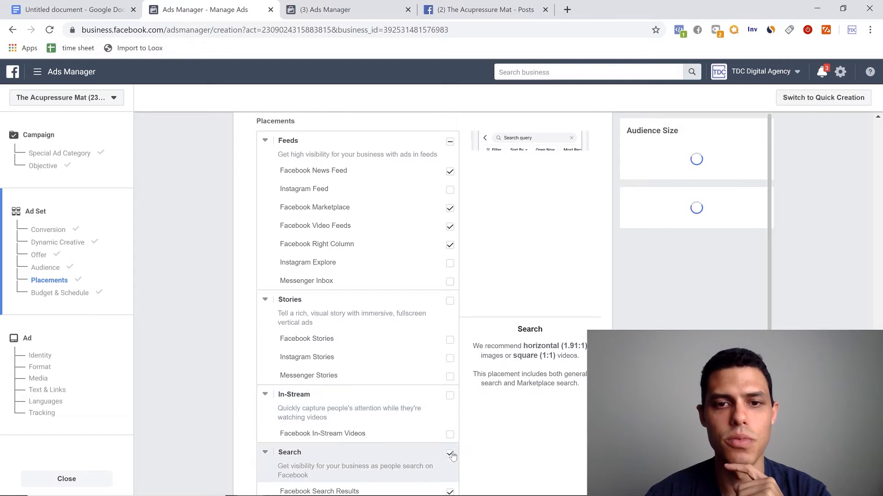
left_click(450, 246)
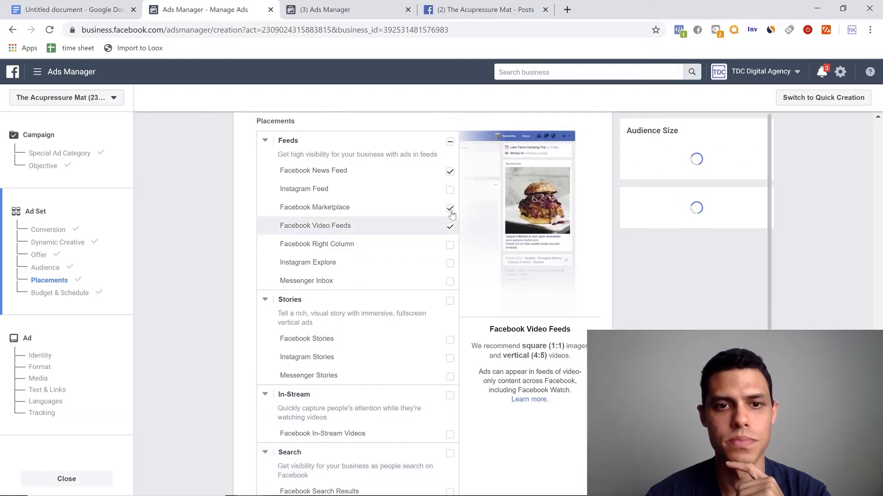
left_click(450, 208)
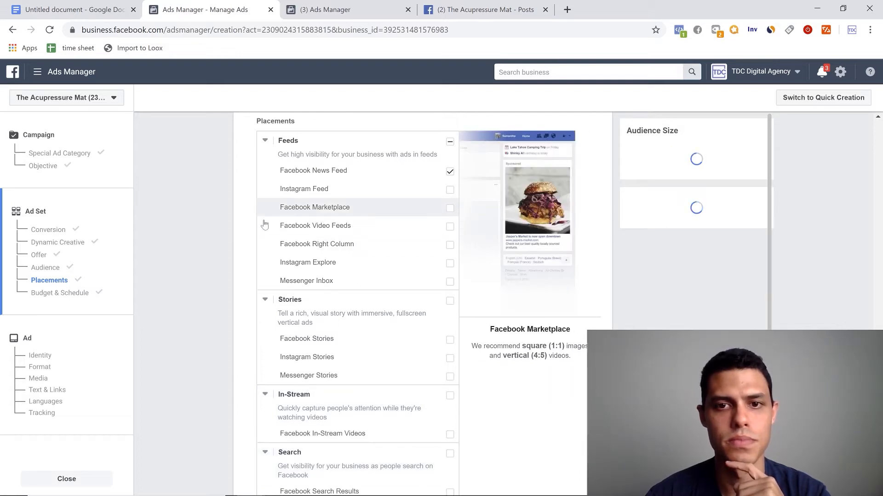
- Deselect the In-Article placement to leave only Facebook News Feed, and dismiss the recommendation about removed placements
scroll(219, 248, "up", 4)
scroll(219, 251, "down", 1)
scroll(219, 247, "down", 3)
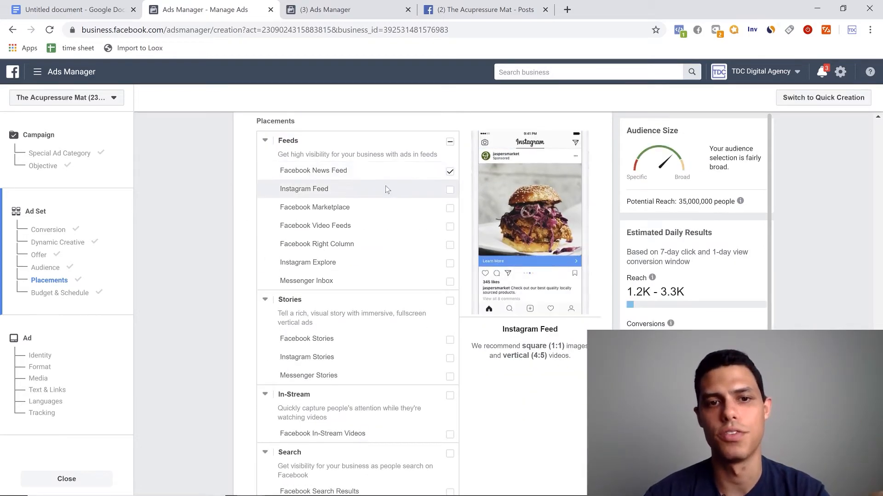
scroll(385, 189, "down", 7)
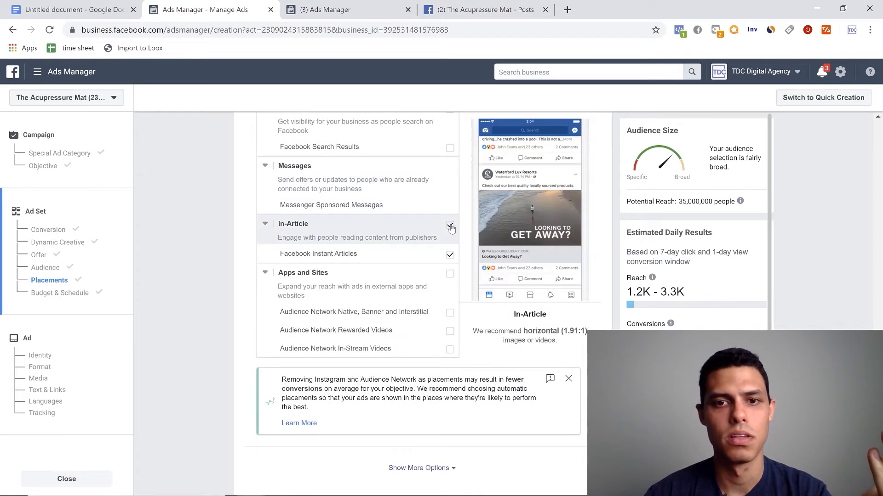
left_click(450, 226)
scroll(453, 255, "down", 1)
left_click(575, 322)
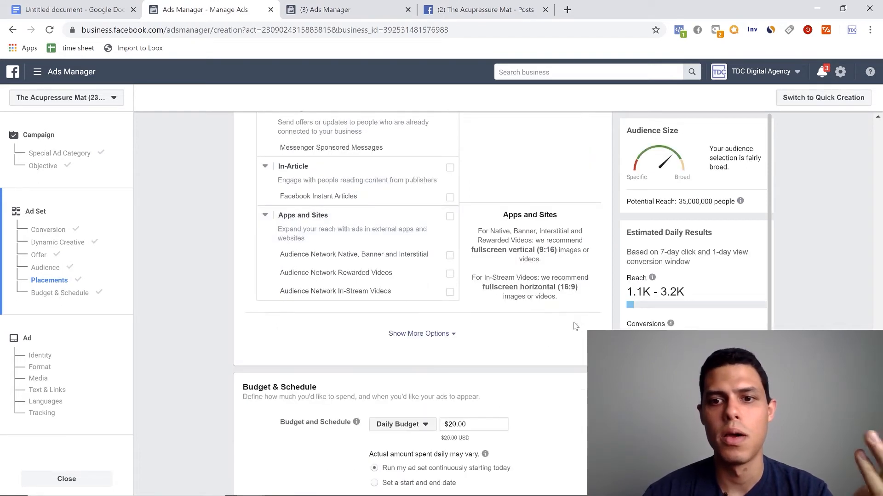
scroll(384, 320, "up", 10)
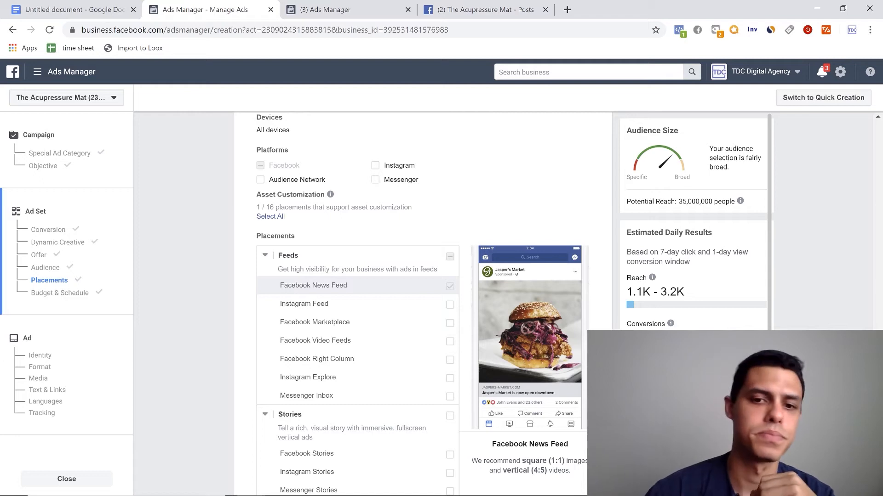
- Show the additional placement options and review the manual placements, mobile device settings and content exclusions down to the budget section
scroll(460, 338, "down", 10)
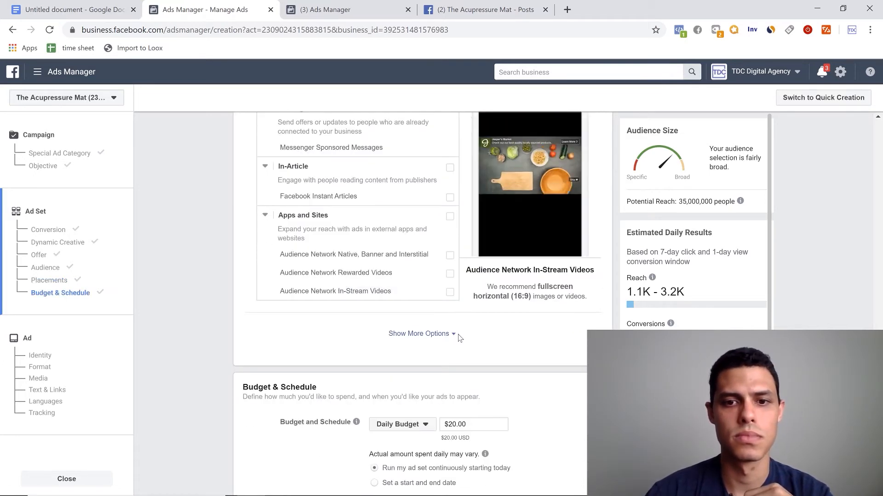
left_click(418, 334)
scroll(378, 359, "down", 2)
scroll(378, 361, "up", 6)
scroll(378, 363, "up", 12)
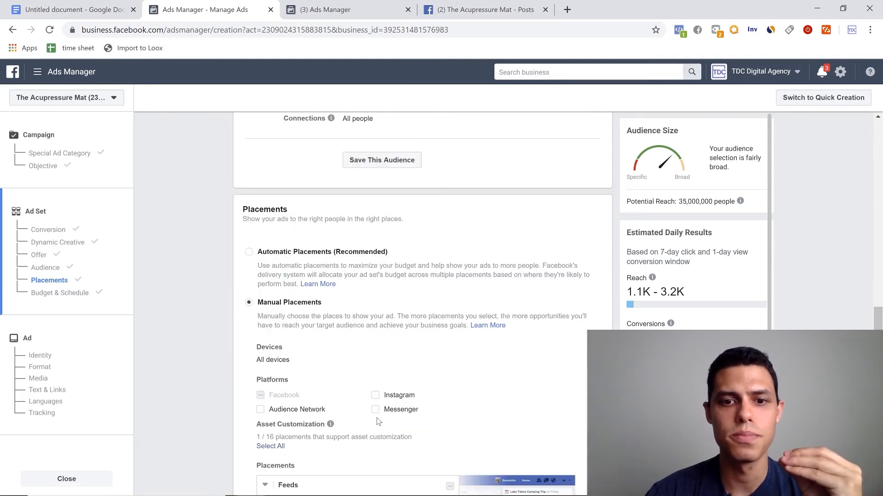
scroll(378, 422, "up", 10)
scroll(378, 422, "down", 12)
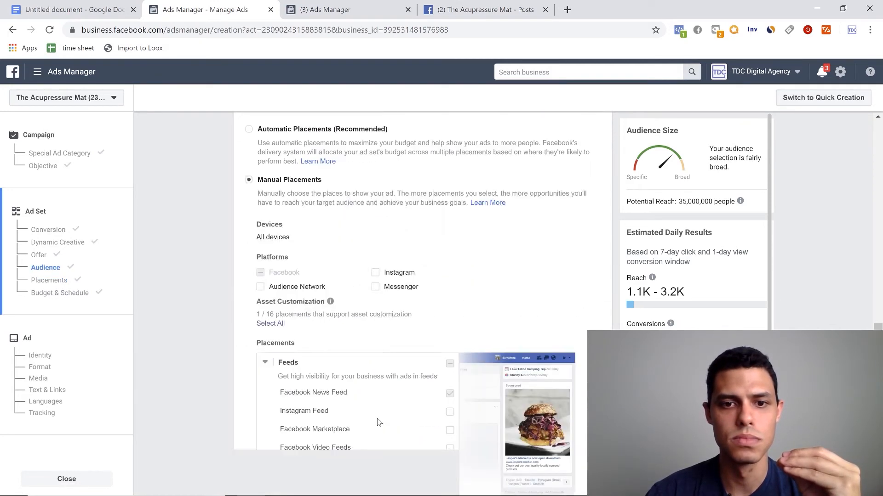
scroll(378, 422, "down", 15)
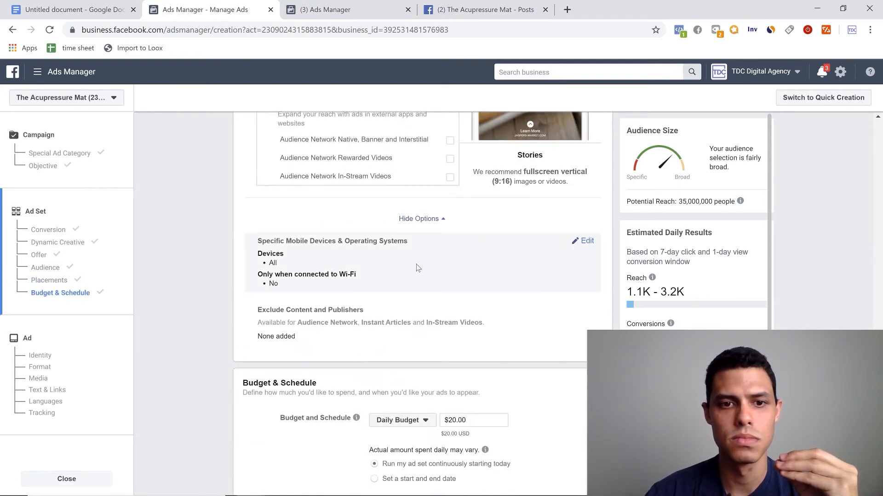
scroll(532, 266, "down", 3)
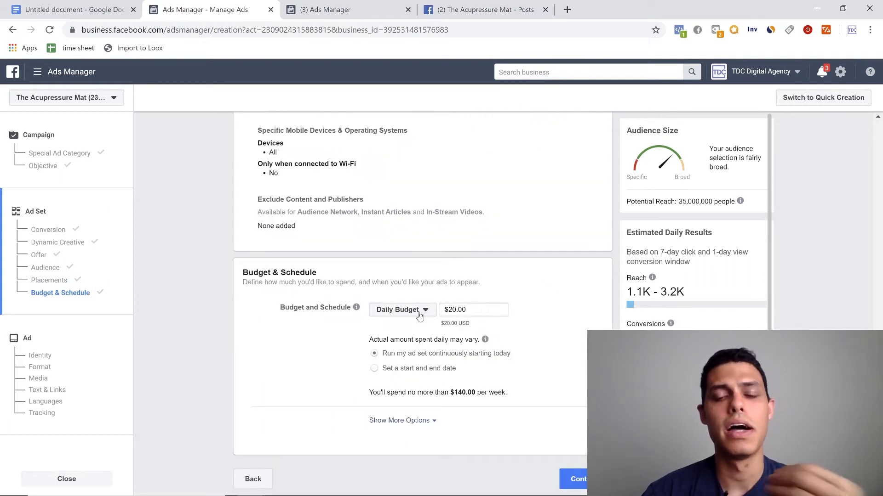
- Schedule the ad set with a start and end date and set its daily budget to $90
left_click(374, 368)
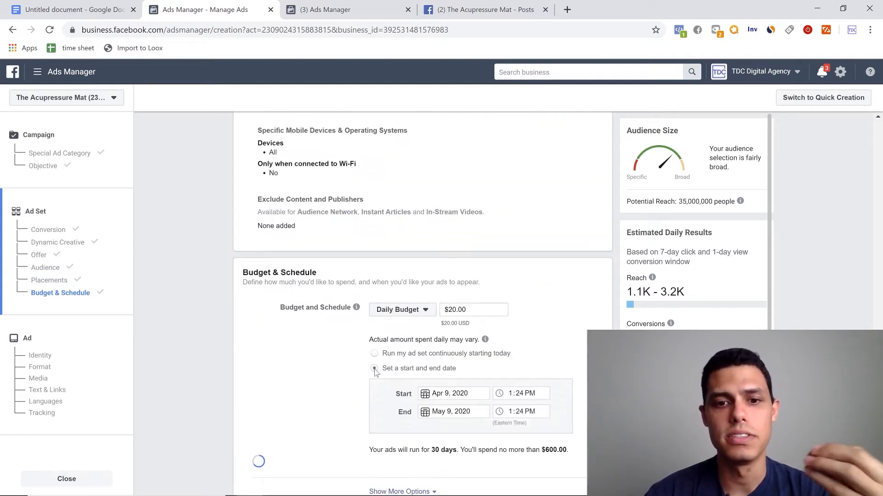
scroll(506, 335, "down", 1)
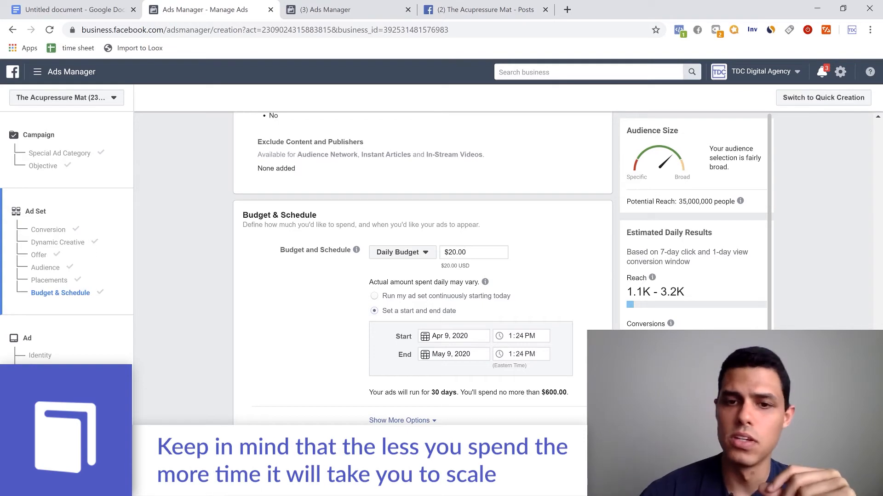
left_click_drag(468, 253, 434, 254)
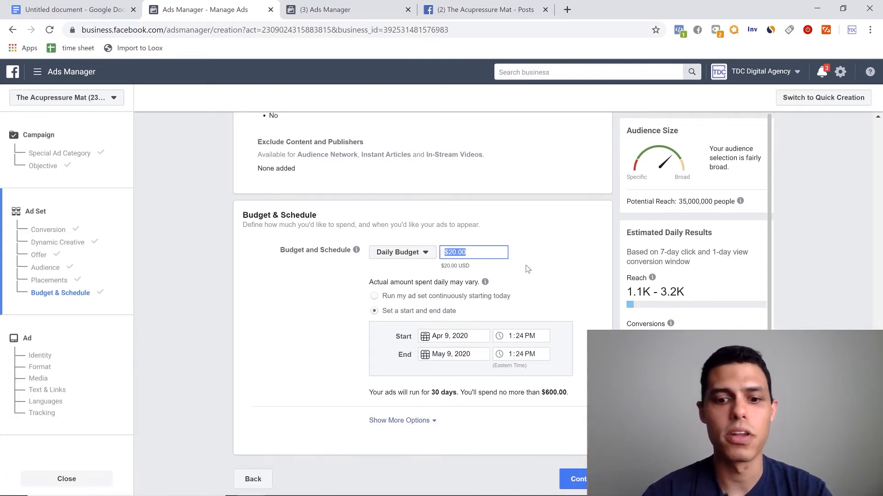
type("90")
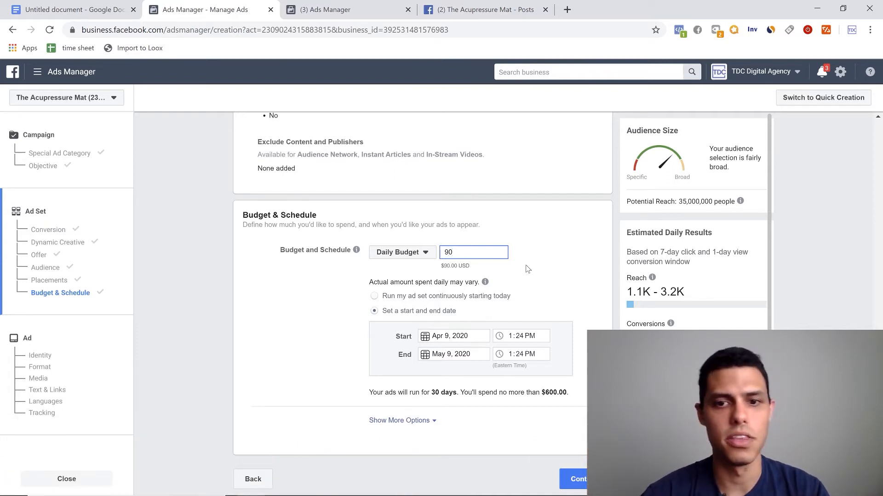
left_click(527, 269)
scroll(341, 337, "up", 2)
scroll(341, 336, "down", 2)
scroll(341, 340, "up", 1)
scroll(342, 340, "down", 1)
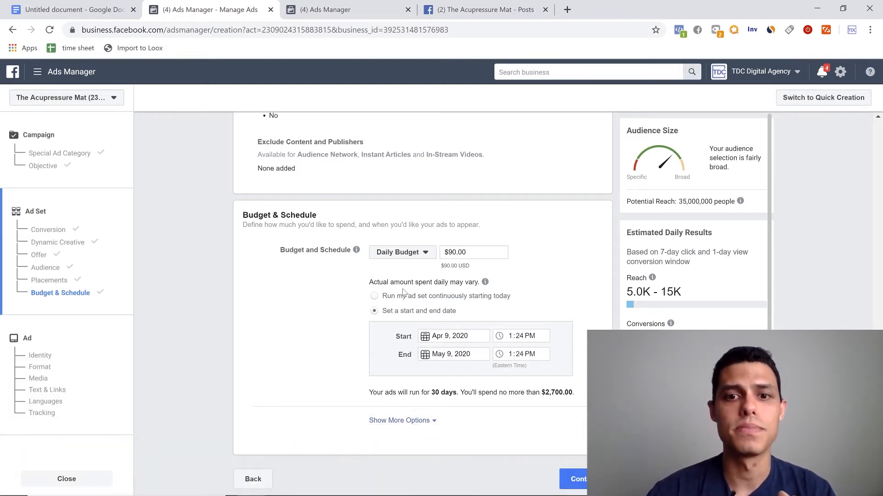
scroll(475, 262, "up", 1)
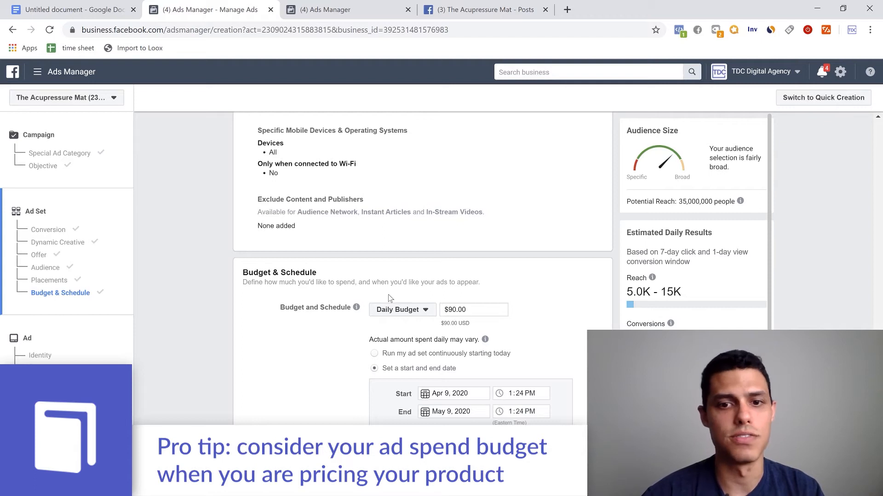
scroll(386, 335, "down", 1)
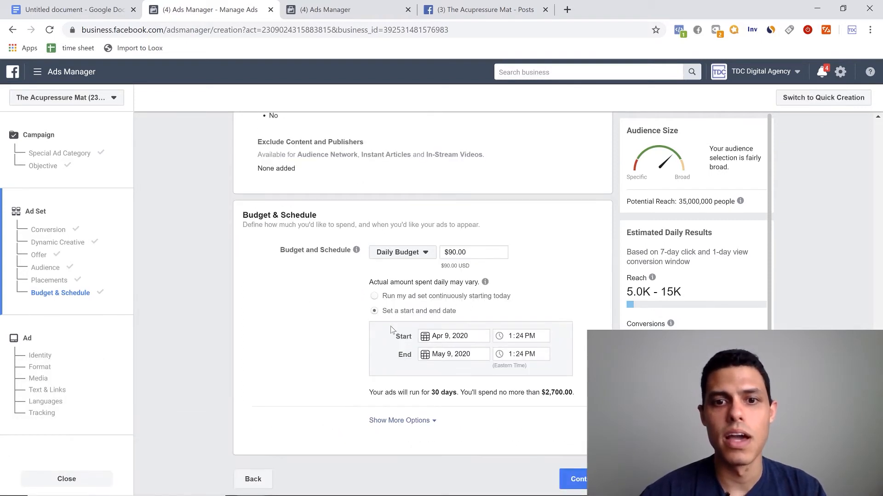
- Try continuous scheduling, return to a start and end date, and set the start date to Apr 10, 2020
left_click(375, 297)
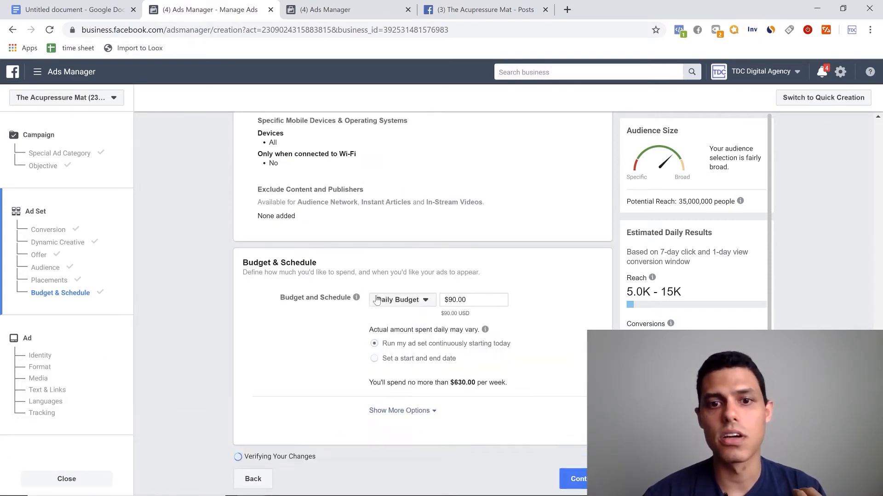
left_click(374, 368)
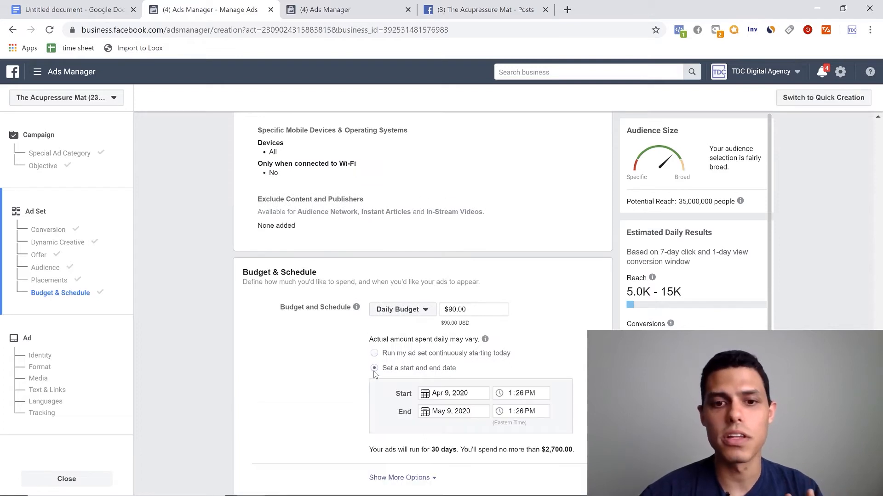
left_click(448, 396)
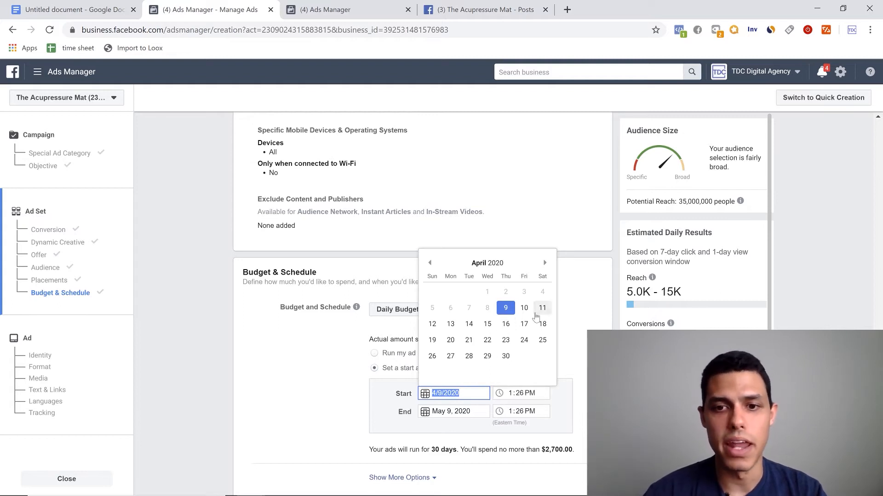
left_click(524, 308)
- Set the ad set's start time to 12:00 AM
left_click(511, 398)
type("1212")
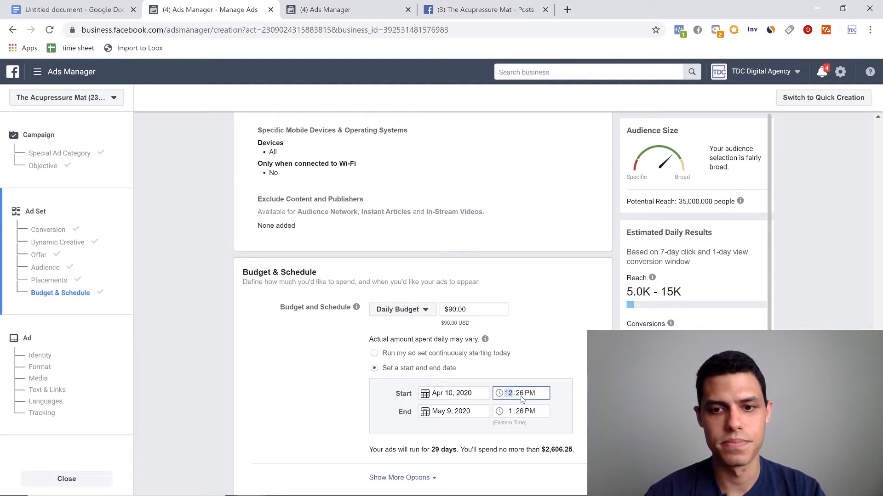
left_click(519, 398)
type("00")
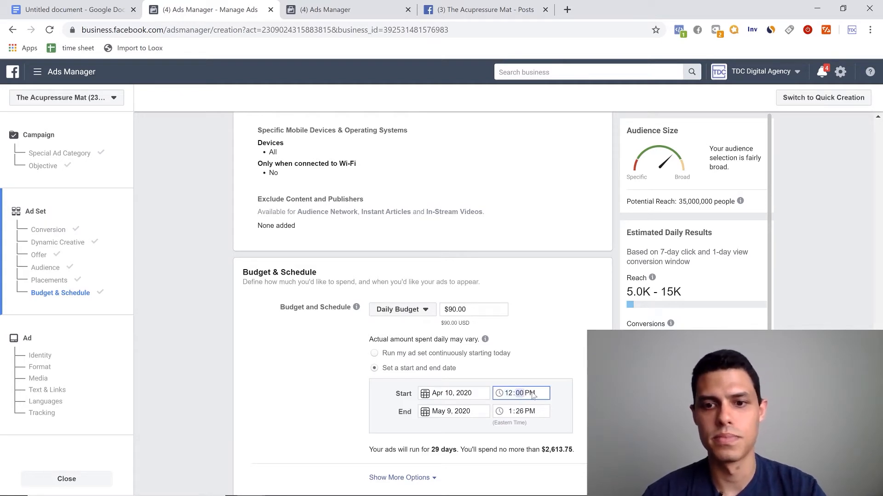
type("a")
left_click(577, 398)
- Double-check the ad set from its name through the destination, pixel, conversion event, cost control and conversion window settings
scroll(583, 408, "down", 1)
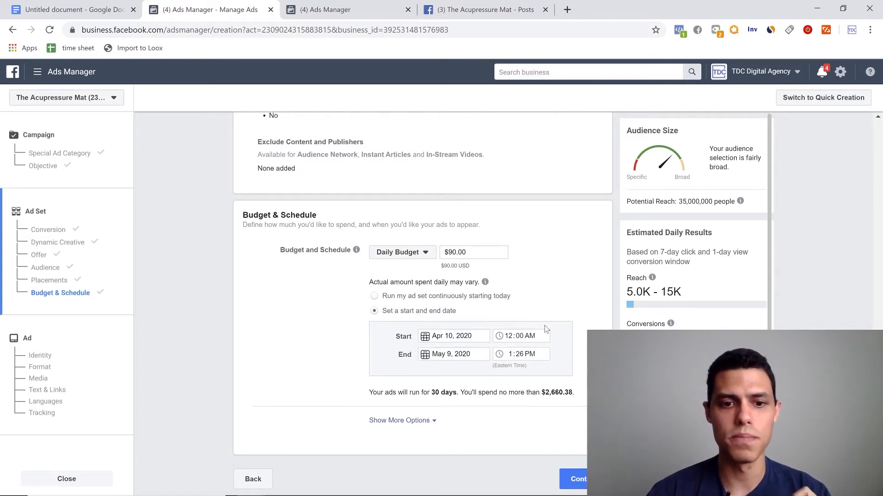
scroll(535, 333, "up", 10)
scroll(543, 328, "up", 15)
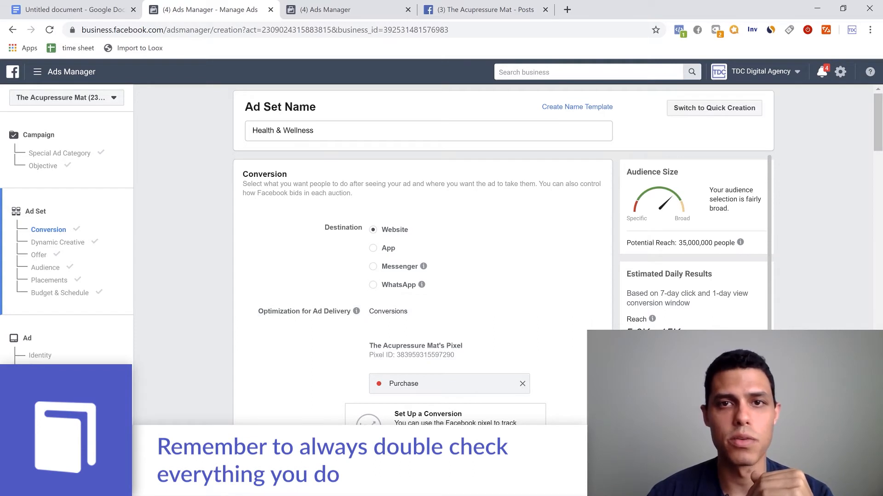
left_click_drag(879, 129, 881, 92)
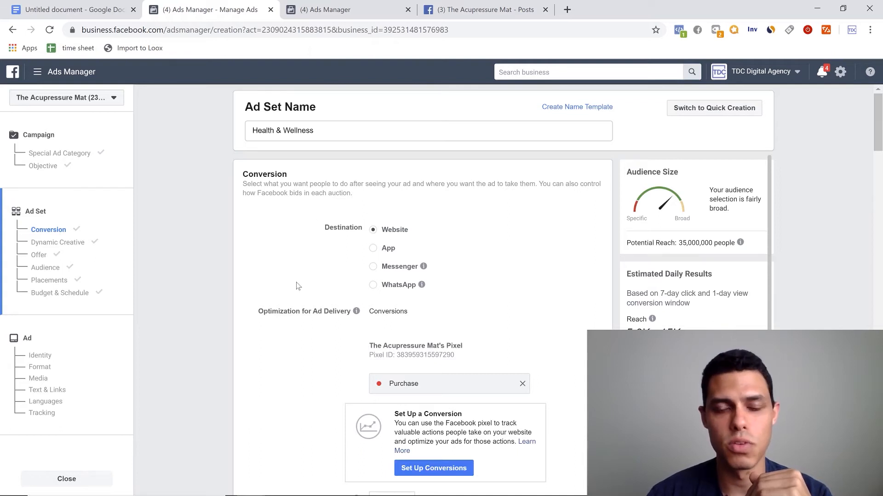
scroll(297, 286, "down", 3)
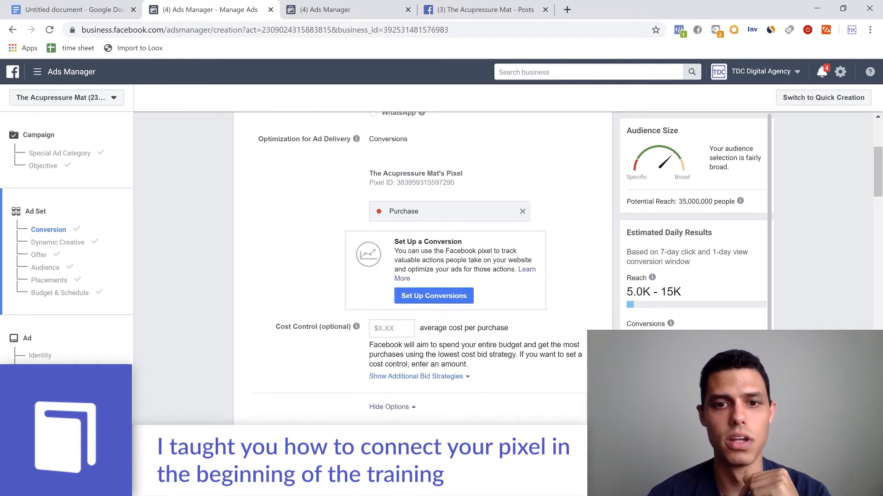
scroll(372, 212, "down", 1)
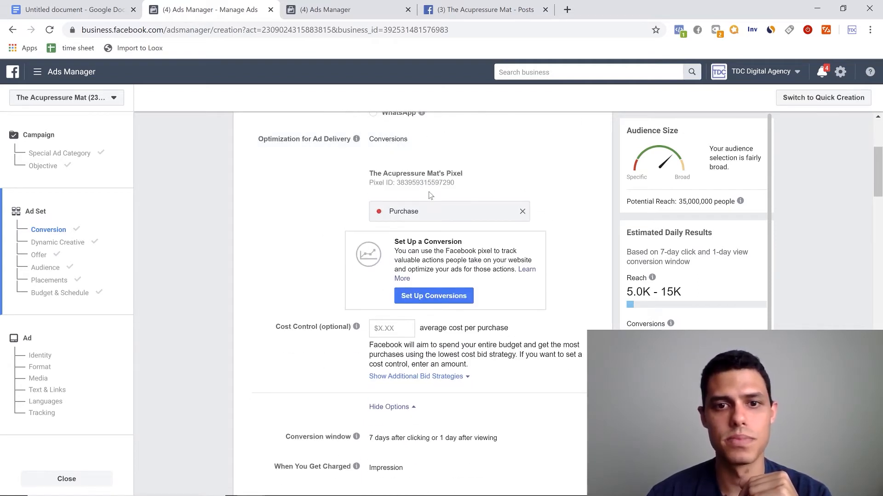
scroll(482, 225, "down", 1)
scroll(483, 225, "down", 3)
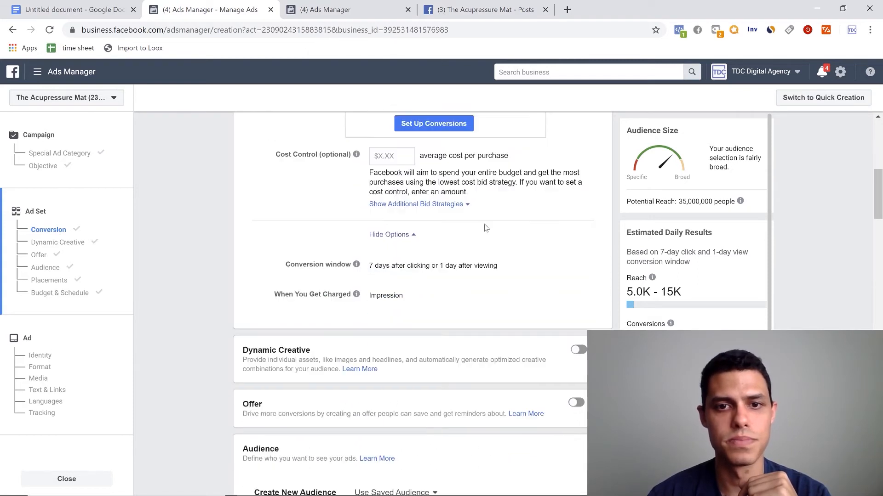
scroll(486, 227, "up", 2)
scroll(486, 227, "down", 3)
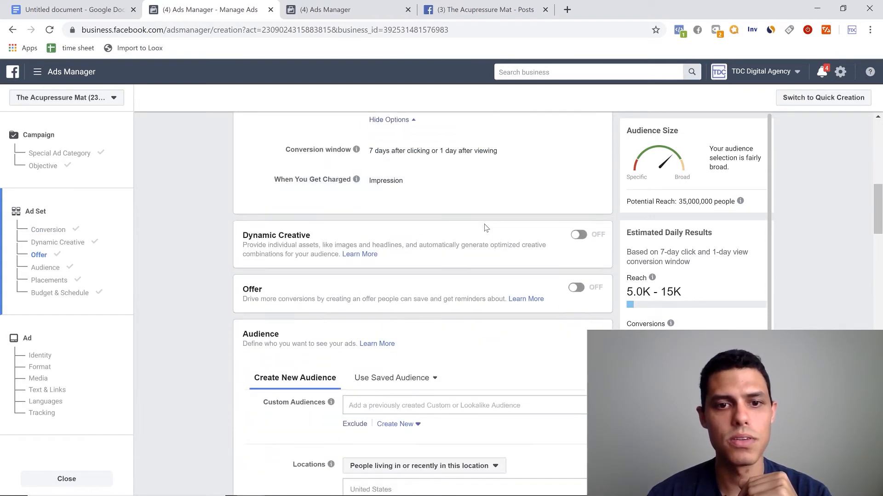
scroll(486, 228, "up", 7)
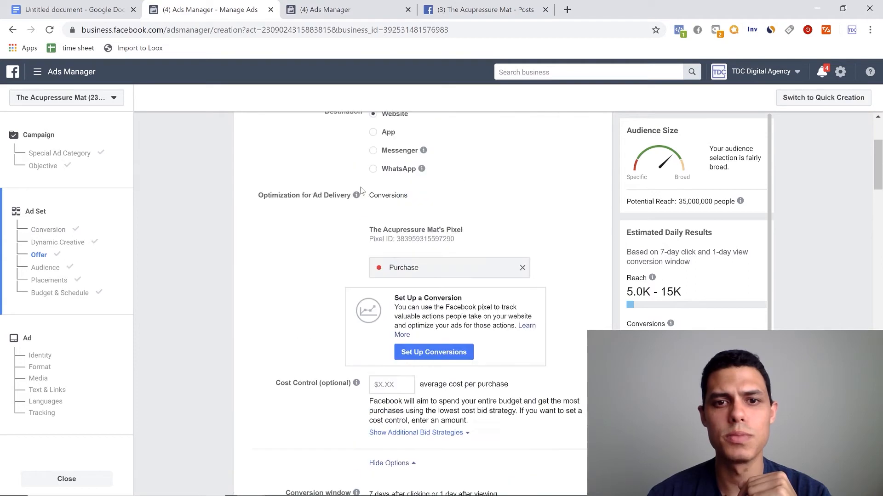
scroll(422, 377, "down", 3)
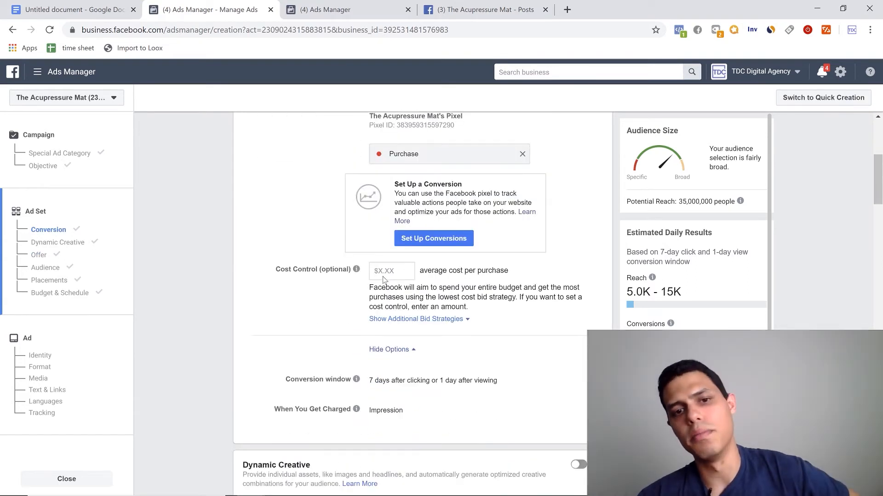
- Check the Dynamic Creative and Offer options, the custom audiences and the targeted countries of the ad set
scroll(430, 278, "down", 6)
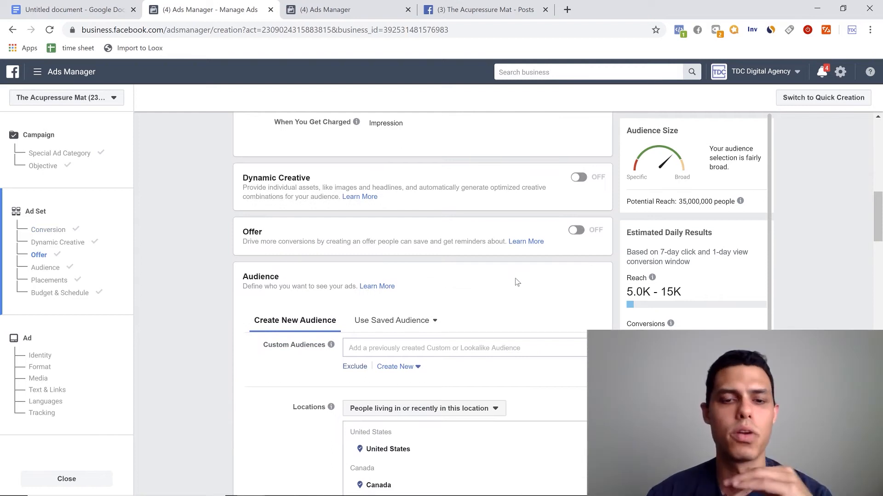
scroll(462, 271, "down", 2)
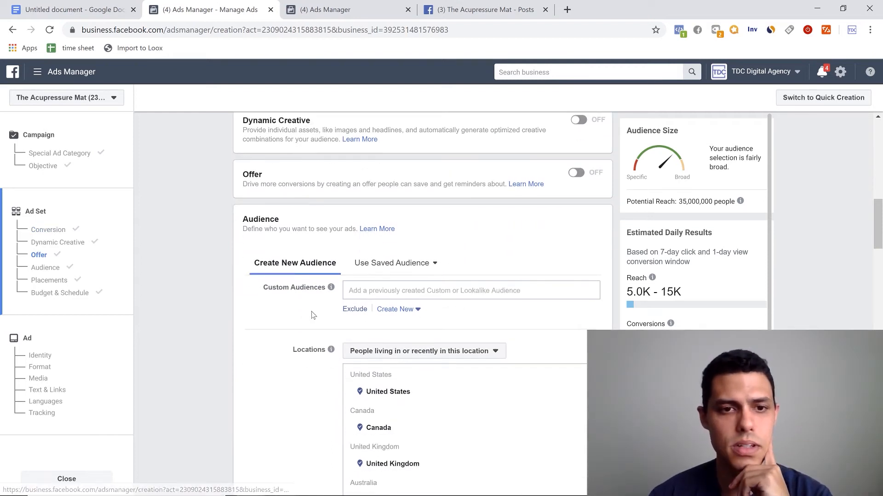
scroll(314, 314, "down", 2)
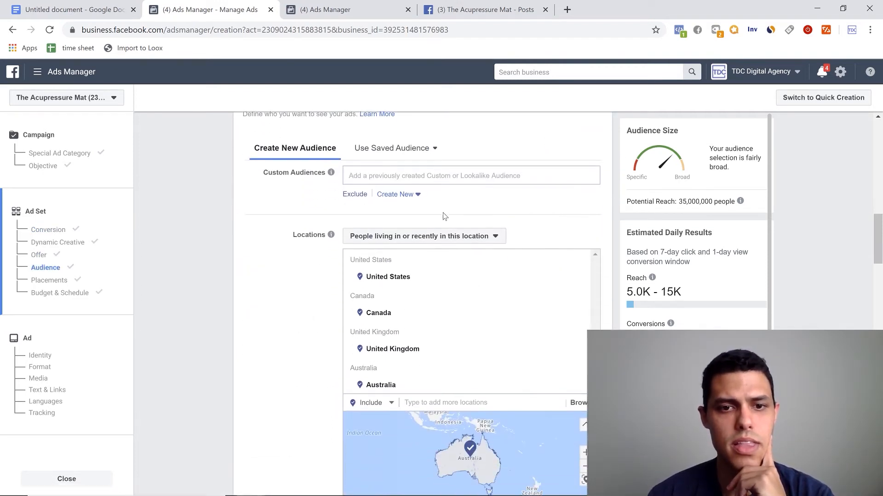
scroll(405, 292, "down", 1)
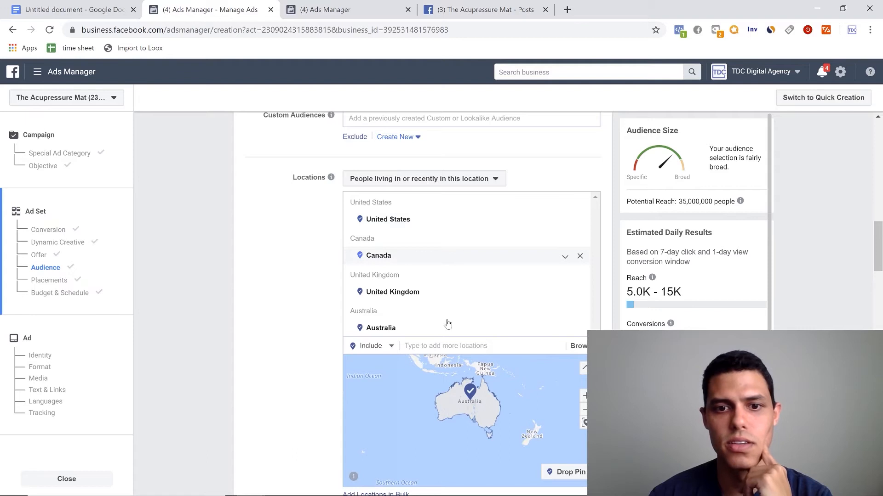
scroll(302, 289, "up", 4)
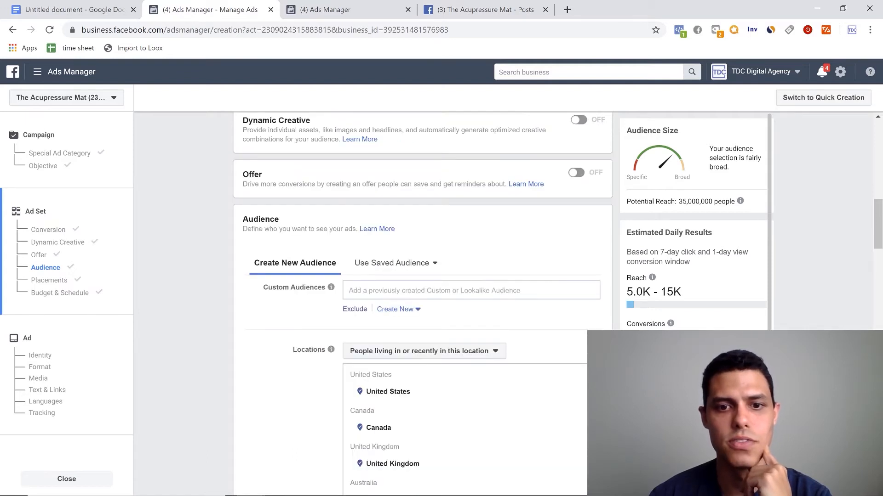
- Change the audience's location targeting to People living in this location
scroll(410, 294, "down", 1)
left_click(410, 294)
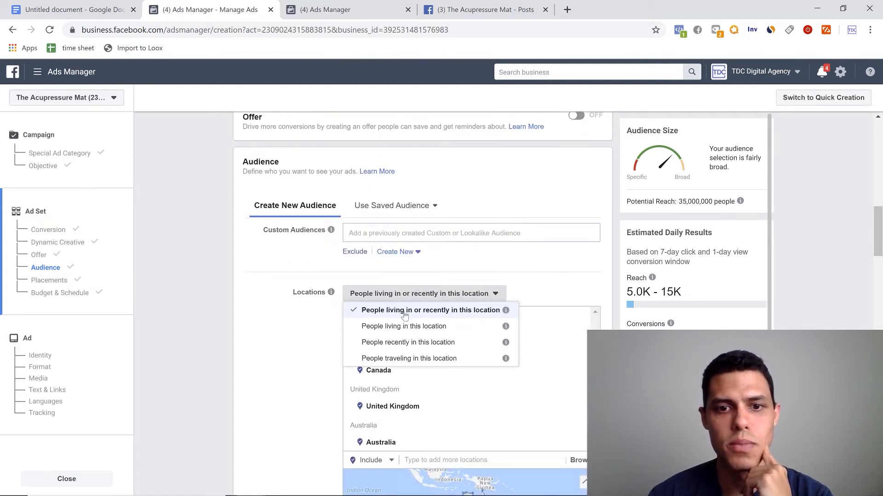
left_click(381, 327)
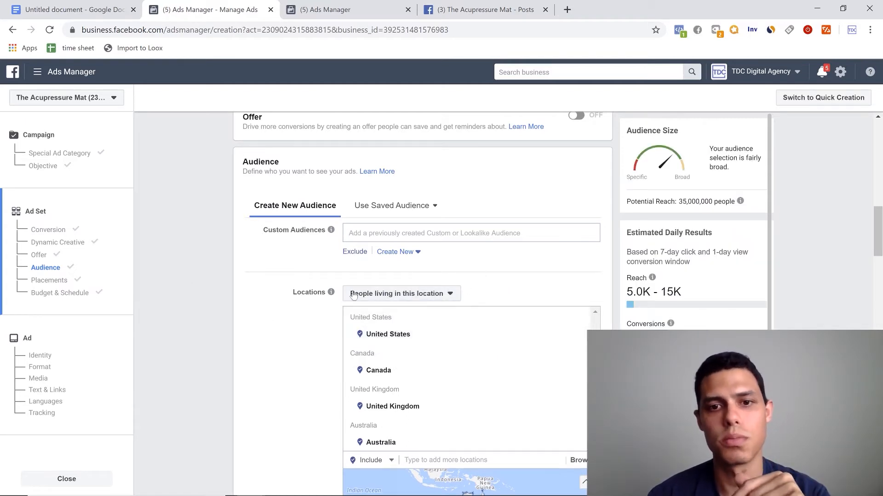
- Check the audience's locations, age range, gender, detailed targeting and targeting expansion settings
scroll(295, 324, "down", 5)
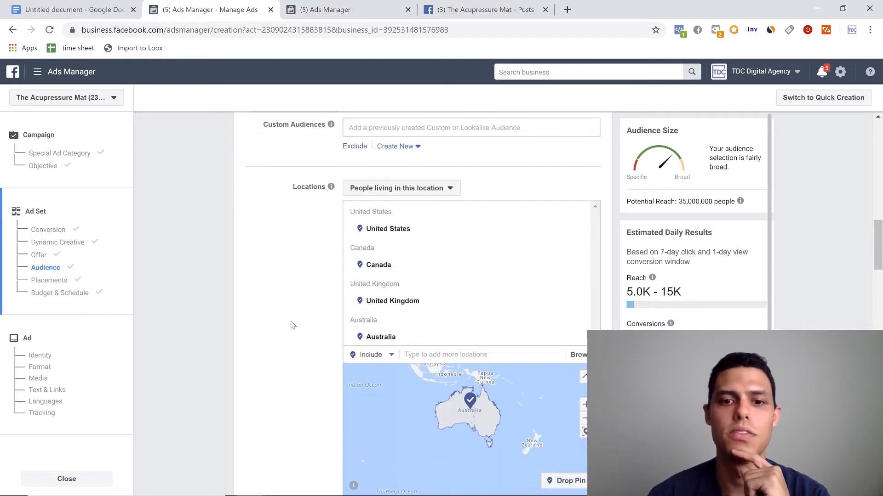
scroll(296, 323, "down", 1)
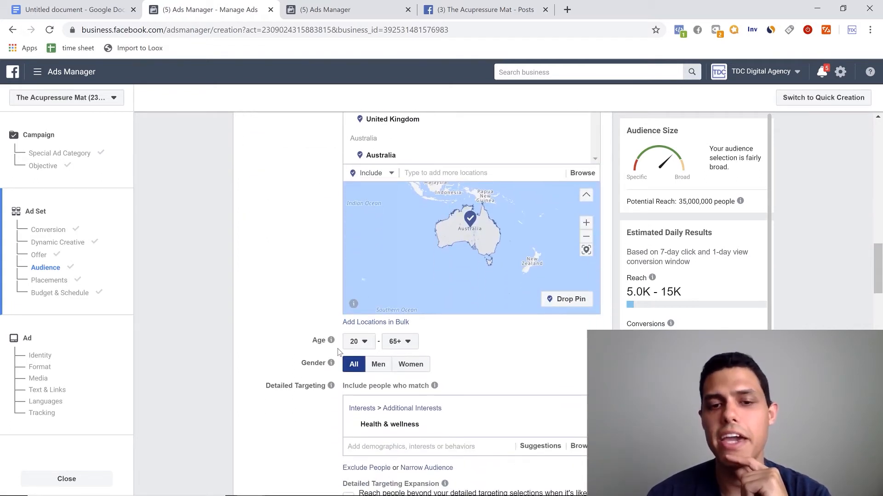
scroll(355, 346, "down", 1)
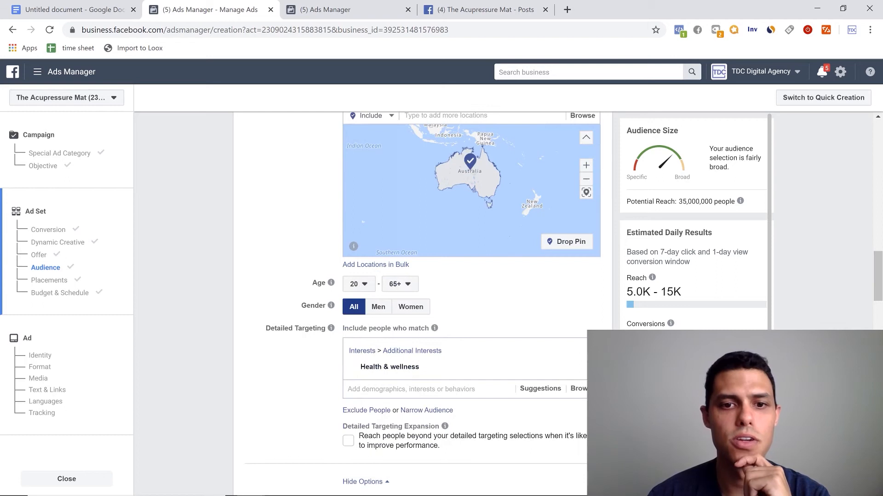
scroll(354, 325, "down", 1)
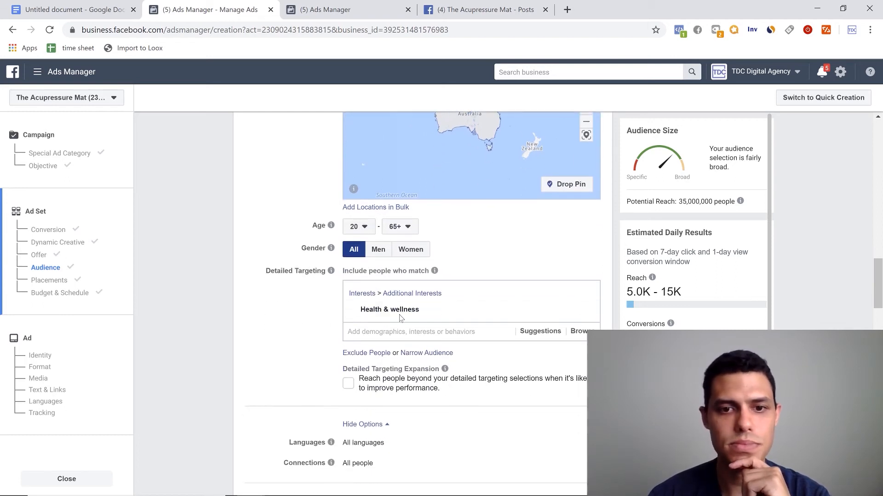
mouse_move(404, 312)
scroll(311, 366, "down", 1)
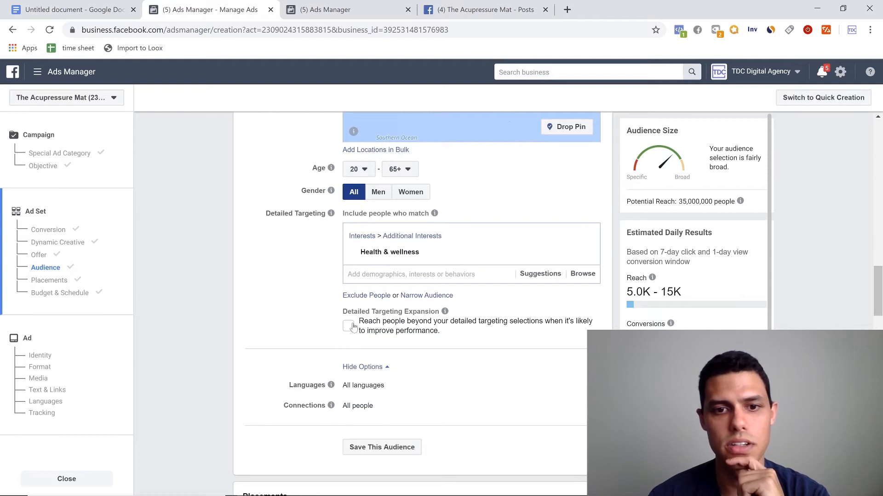
- Review the ad set's manual placements, device settings, and budget and schedule, finishing back at the ad set name
scroll(365, 325, "down", 5)
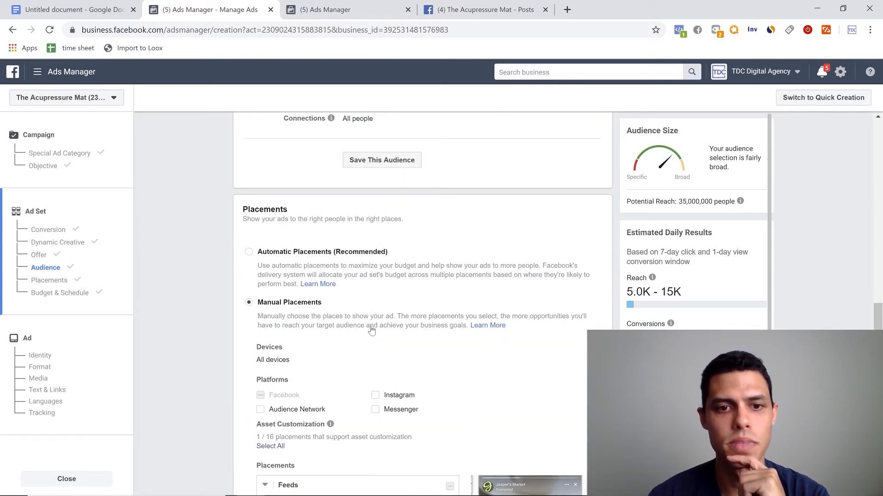
scroll(335, 319, "down", 3)
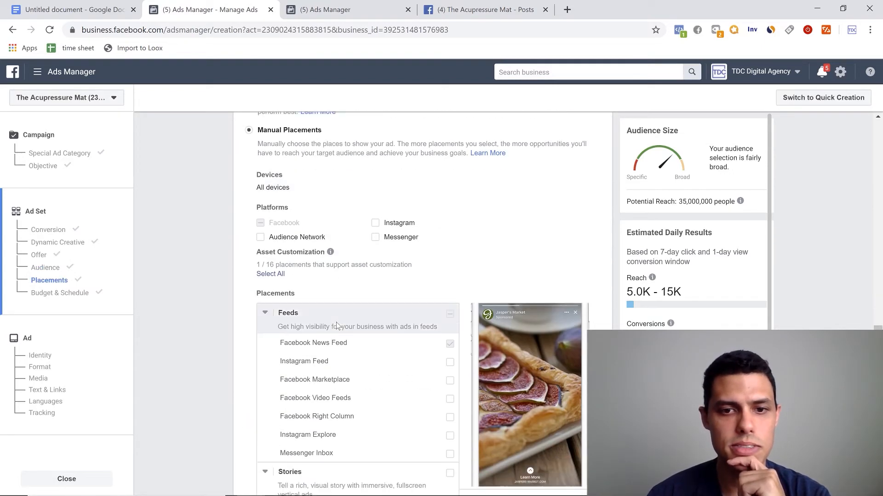
scroll(462, 314, "down", 1)
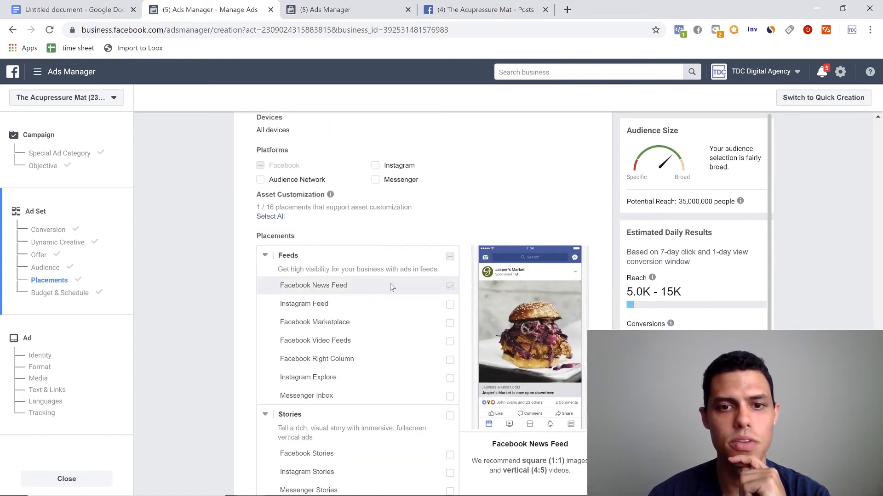
scroll(390, 283, "down", 6)
scroll(390, 287, "down", 6)
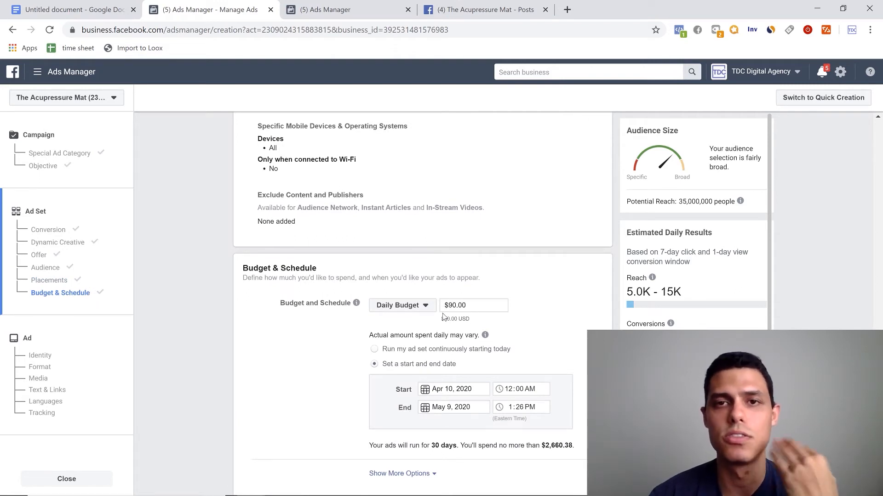
scroll(443, 316, "down", 1)
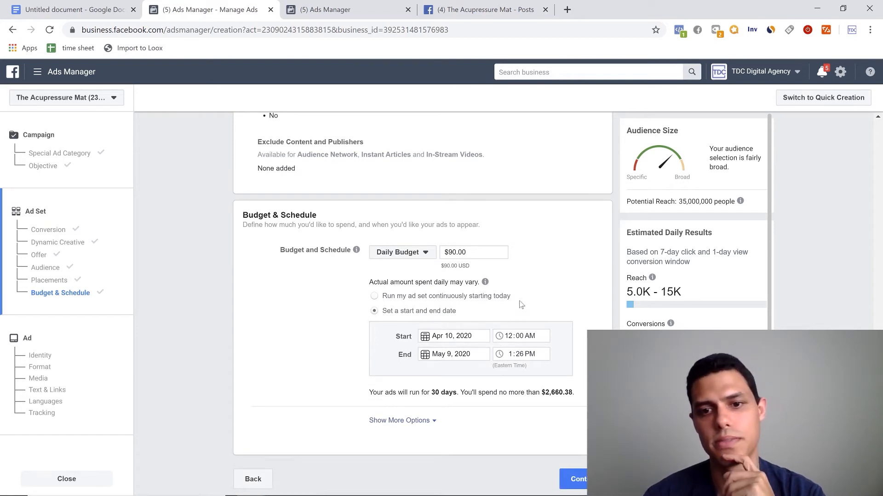
scroll(531, 331, "up", 20)
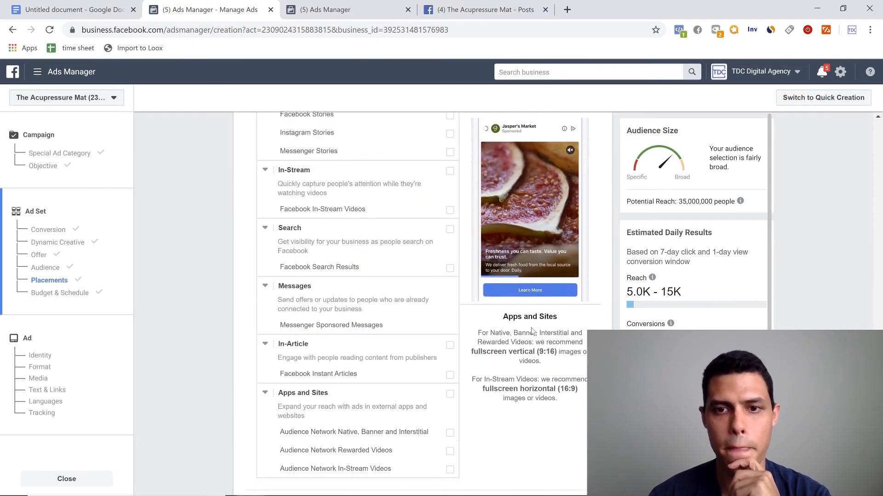
scroll(532, 331, "up", 20)
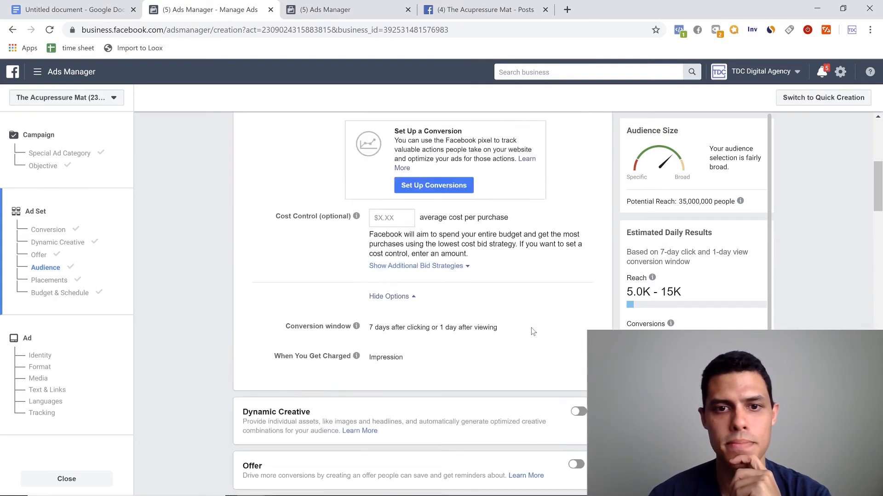
scroll(531, 331, "up", 1)
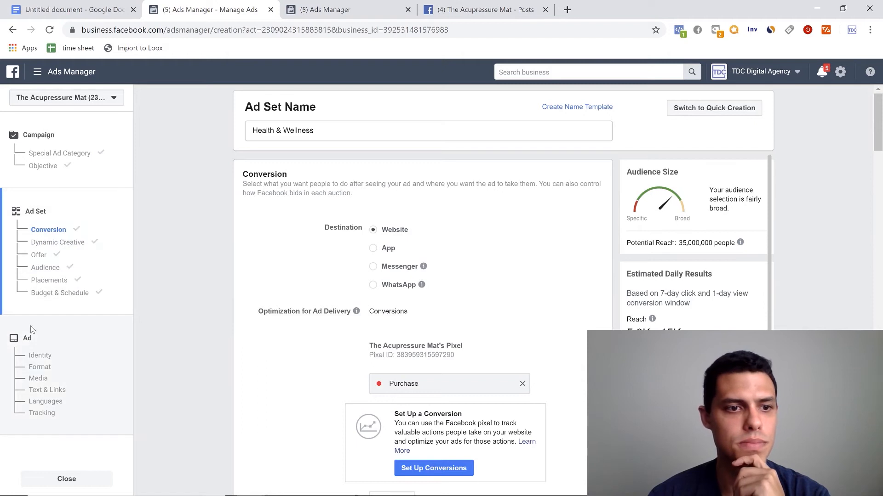
- Go to the ad level and name the ad "Ad 1 v1"
left_click(33, 342)
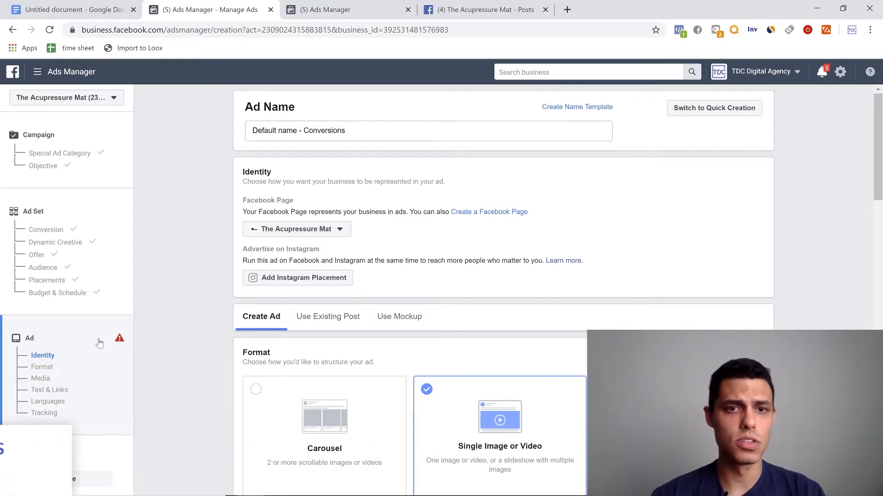
left_click_drag(345, 131, 235, 130)
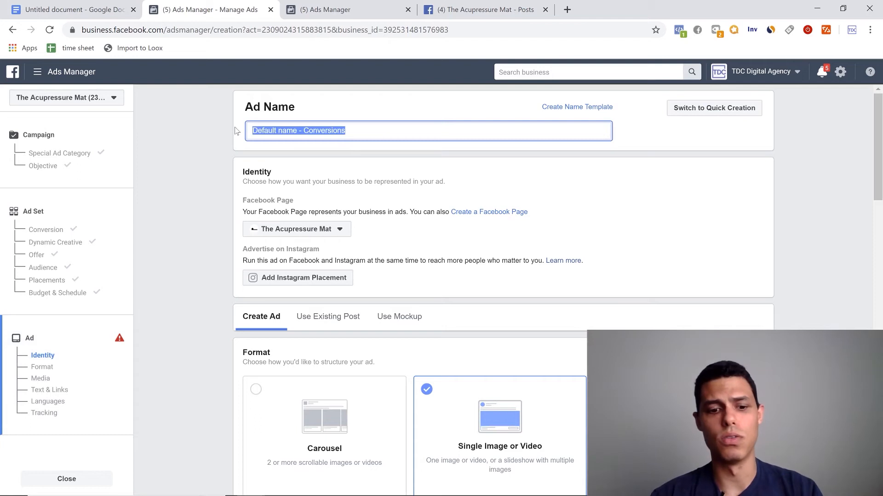
type("Ad 1_v1")
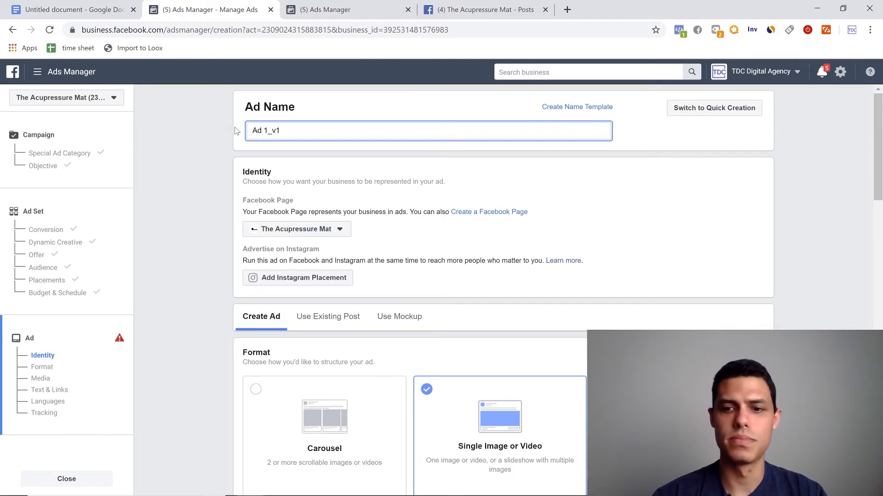
key("BackSpace")
key("BackSpace")
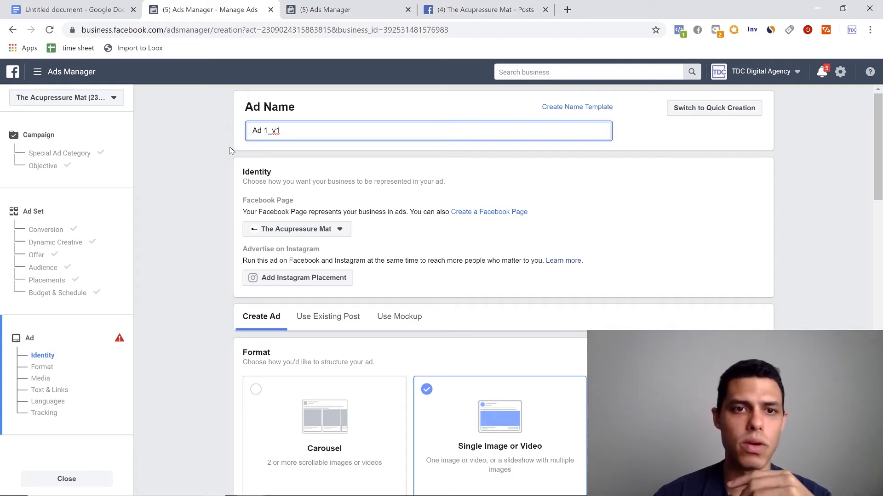
key("BackSpace")
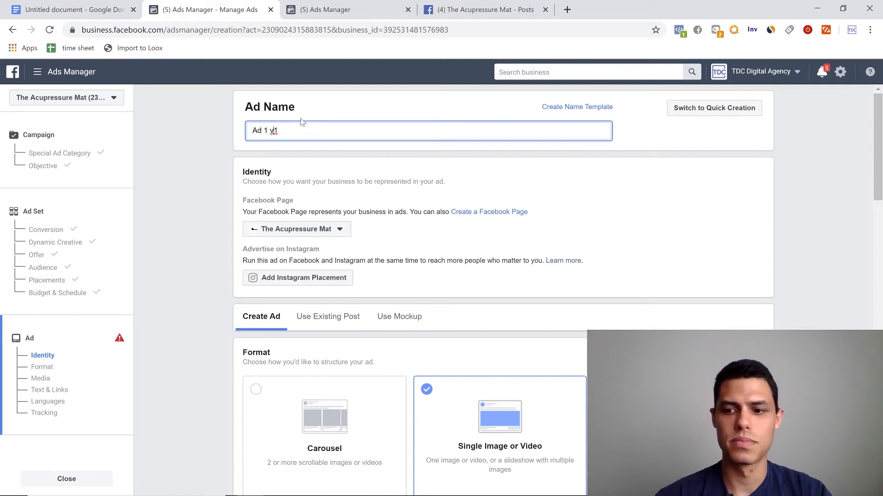
- Look over the ad's identity, format and media options
scroll(508, 289, "down", 3)
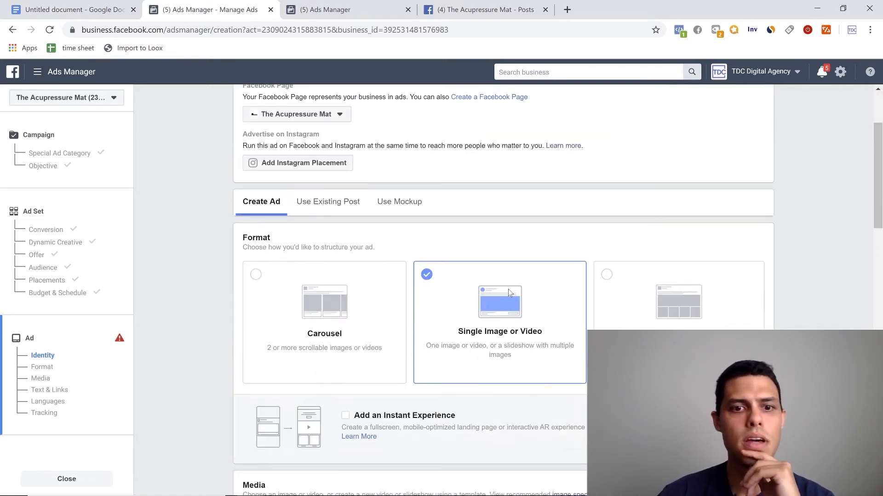
scroll(285, 350, "up", 3)
scroll(254, 390, "down", 1)
scroll(255, 391, "down", 1)
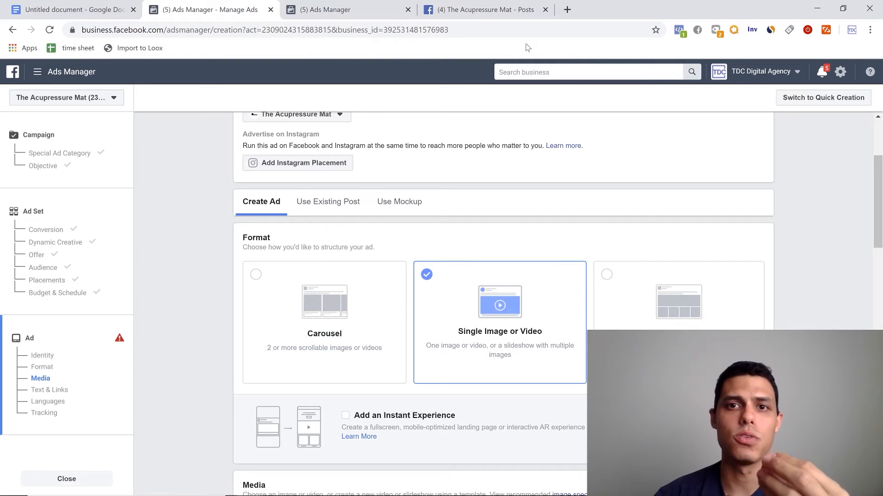
- Switch to The Acupressure Mat's Facebook page and examine the pinned post's full text, video, headline and engagement
left_click(481, 10)
scroll(354, 191, "down", 5)
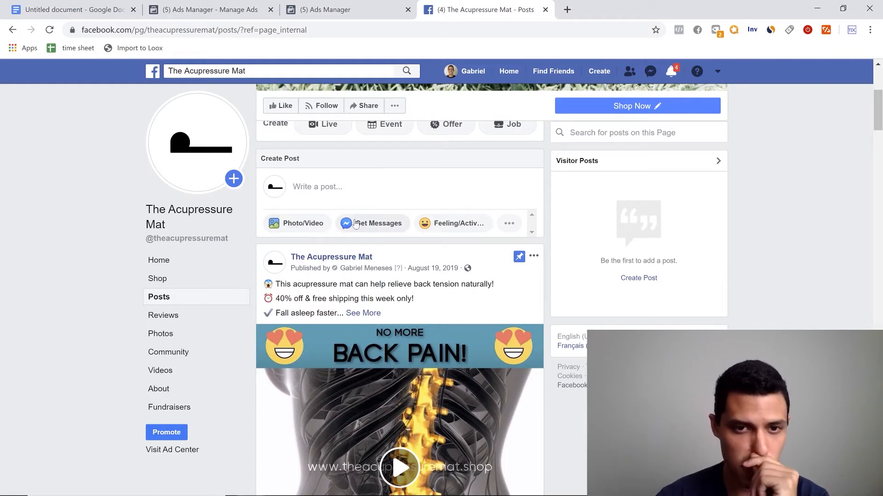
scroll(349, 272, "down", 1)
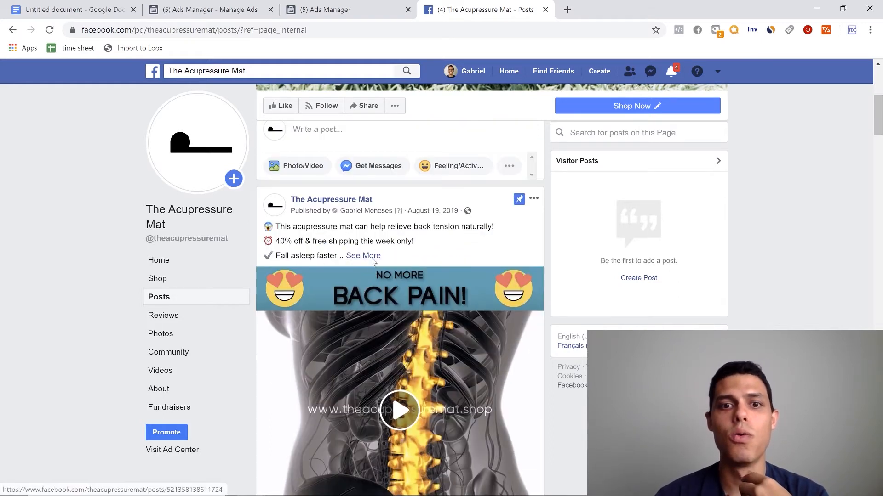
left_click(372, 258)
scroll(403, 309, "down", 5)
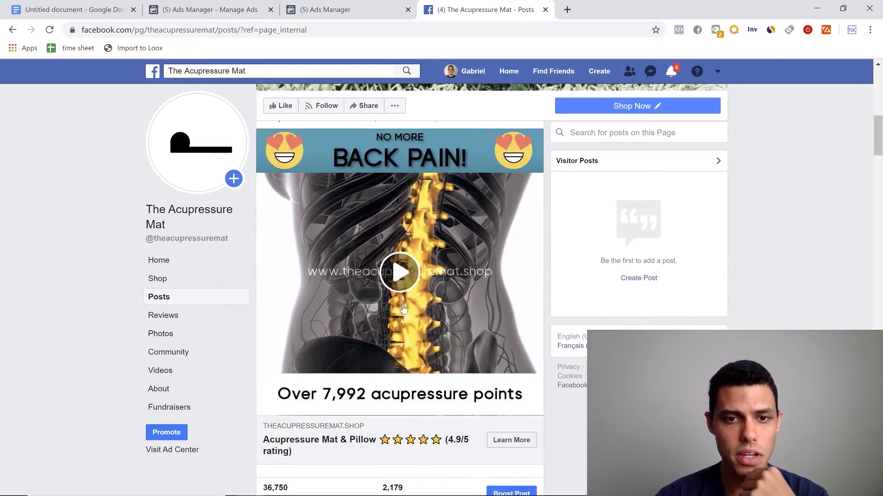
scroll(404, 309, "down", 1)
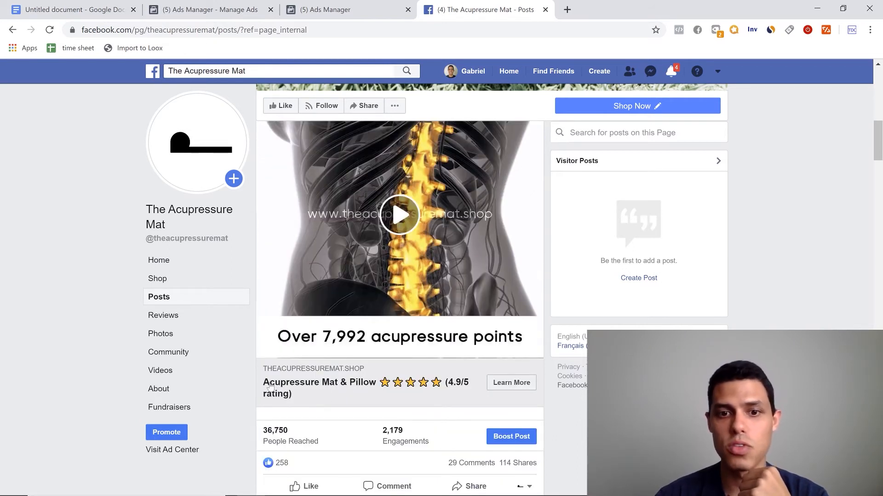
scroll(328, 407, "down", 1)
scroll(340, 400, "up", 1)
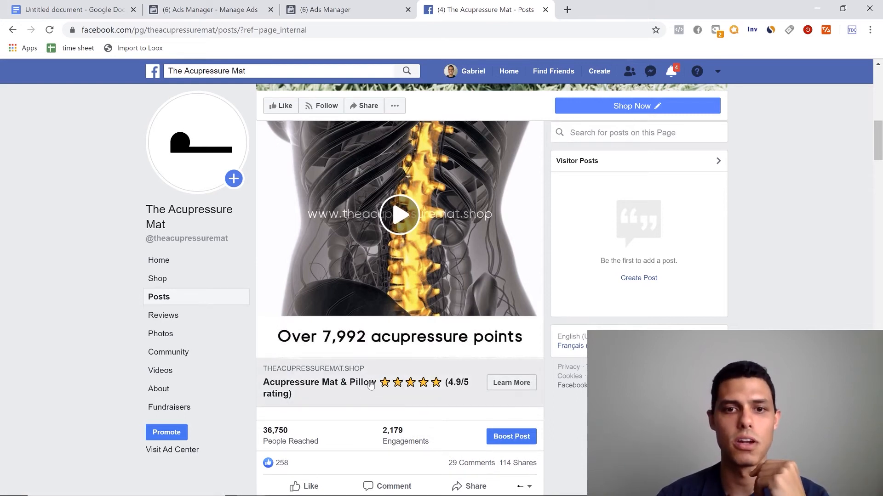
scroll(383, 390, "up", 10)
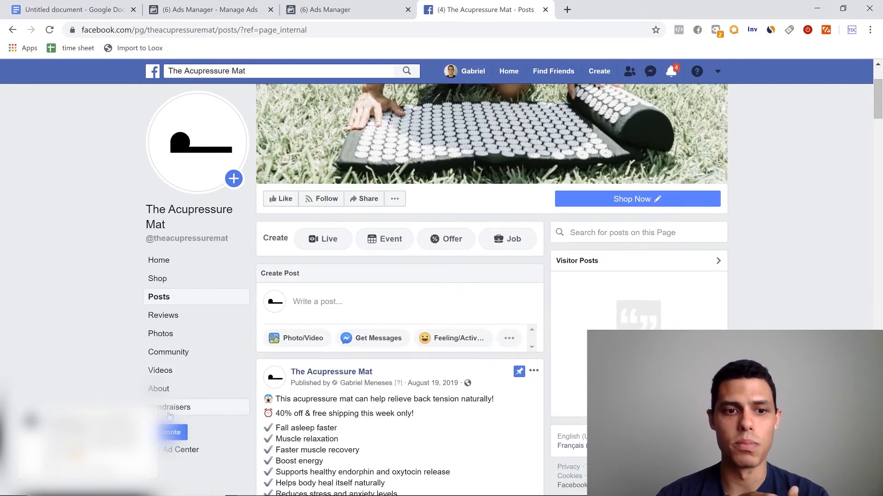
scroll(391, 351, "down", 1)
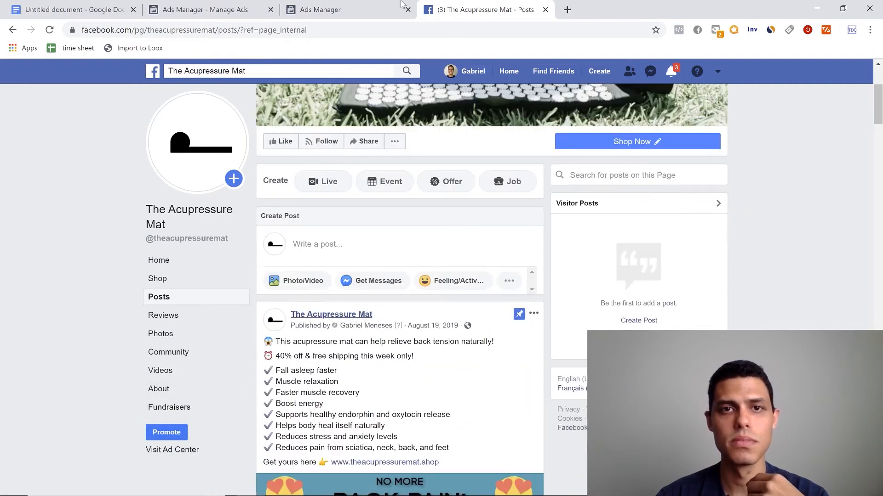
- Return to the campaign creation in Ads Manager and use the existing page post "This acupressure mat can help relieve back tension naturally!" for the ad
left_click(327, 10)
left_click(226, 5)
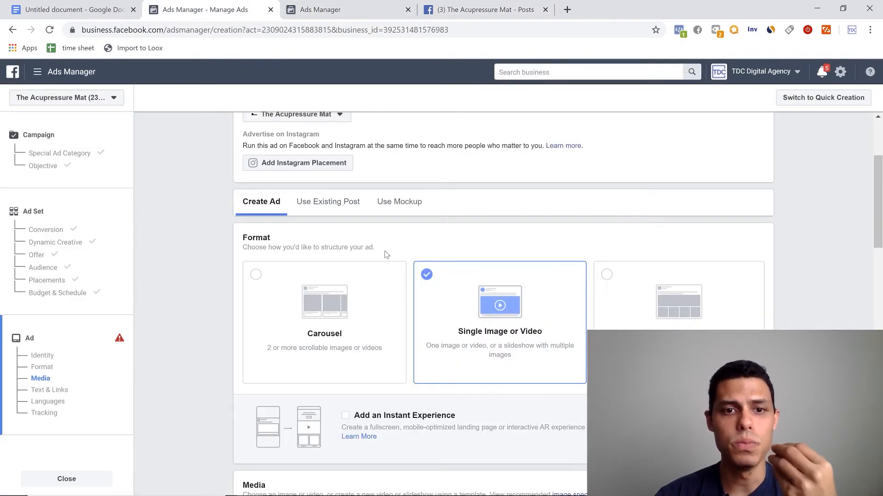
left_click(328, 203)
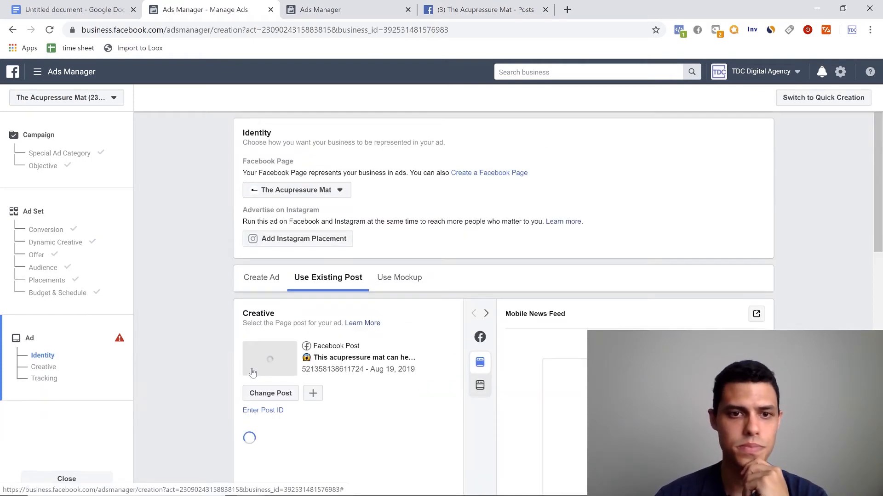
scroll(219, 307, "down", 3)
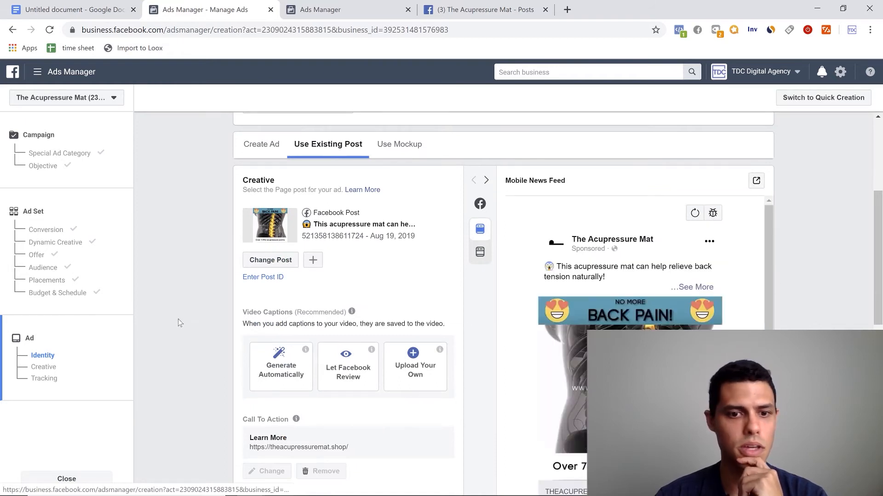
scroll(296, 364, "down", 1)
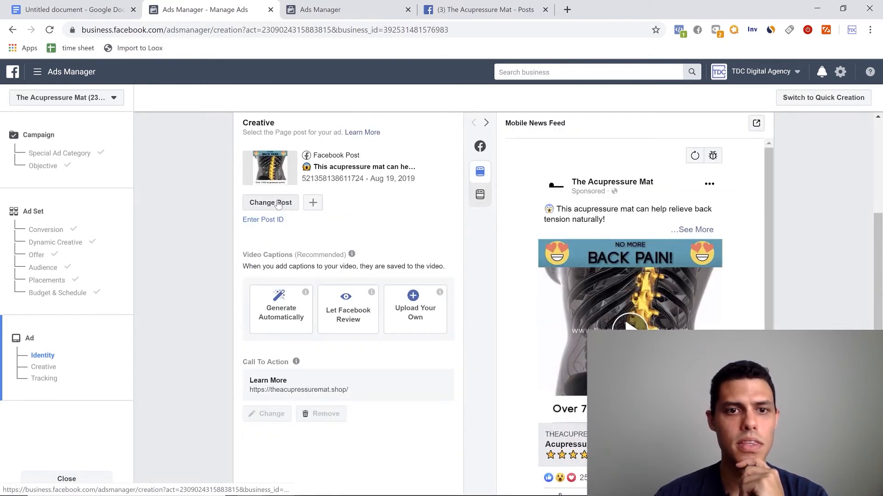
- View the option to change the post without changing it, and check the ad's preview, video captions and call to action
left_click(278, 204)
left_click(659, 117)
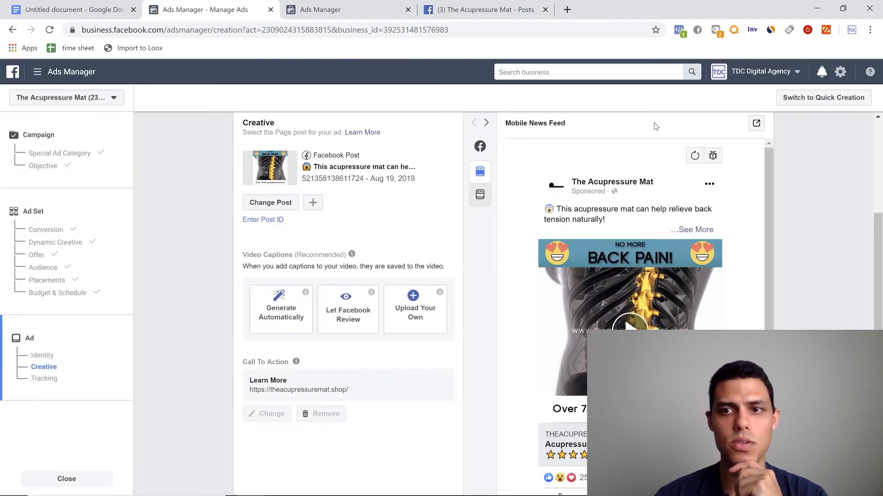
scroll(453, 230, "up", 2)
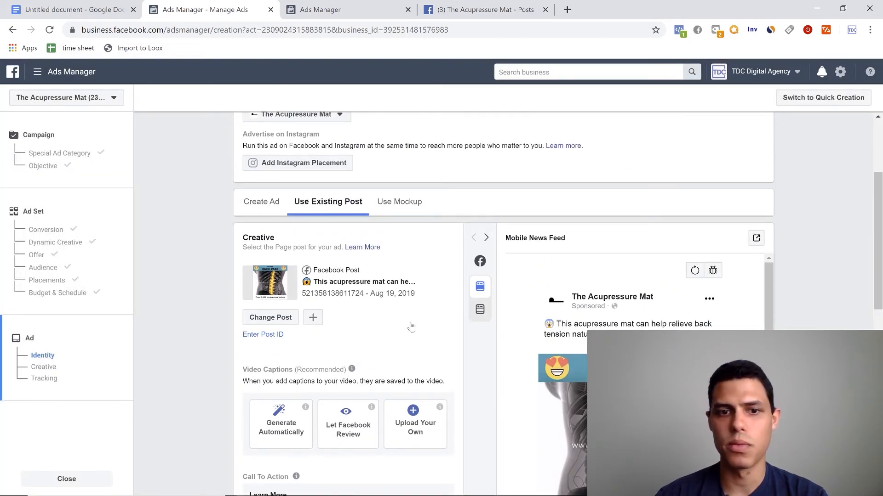
scroll(471, 369, "down", 4)
scroll(347, 388, "up", 3)
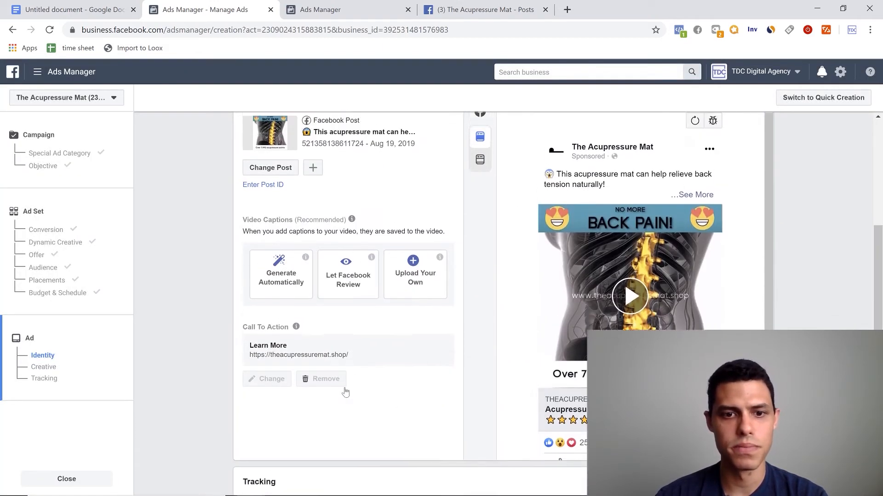
scroll(378, 384, "down", 3)
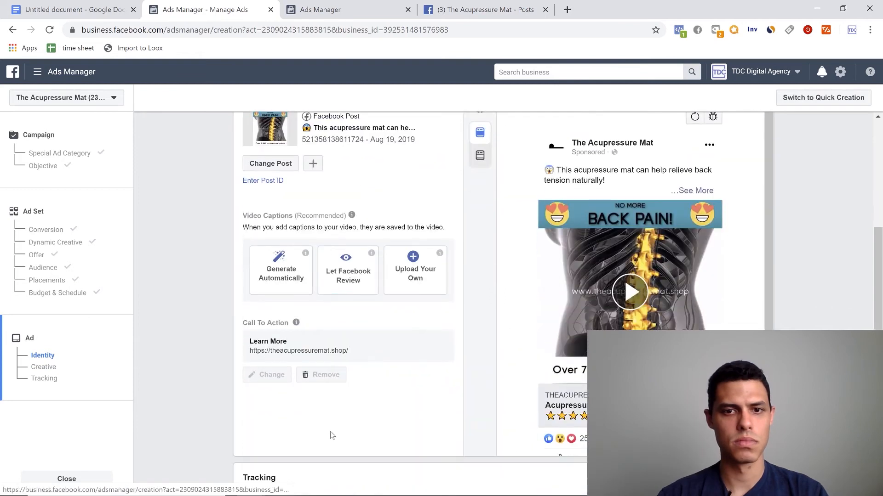
- Open the choice of existing posts for the ad and browse the Facebook page posts down to those from Aug 19, 2019
scroll(333, 436, "down", 3)
scroll(333, 435, "up", 4)
scroll(332, 435, "up", 2)
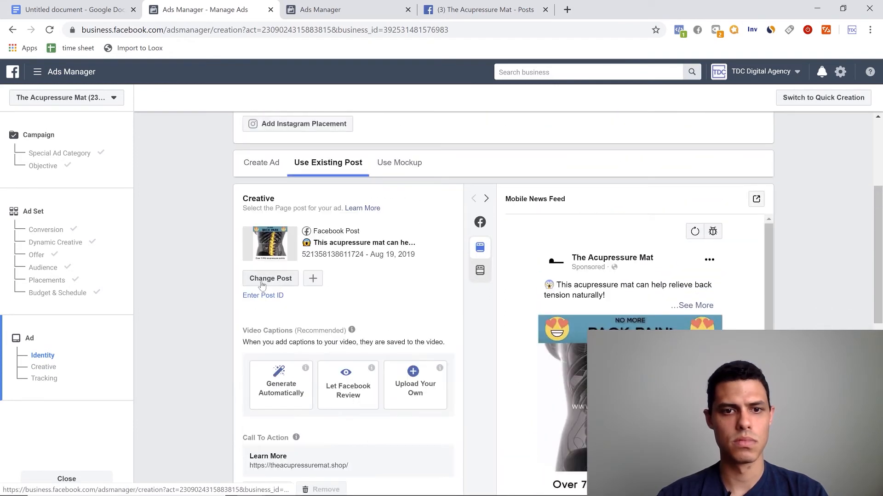
left_click(271, 278)
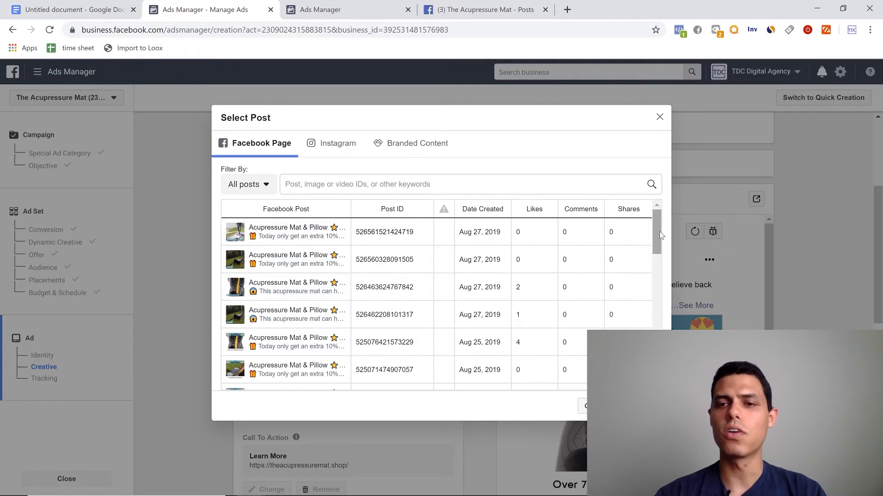
left_click_drag(659, 232, 656, 252)
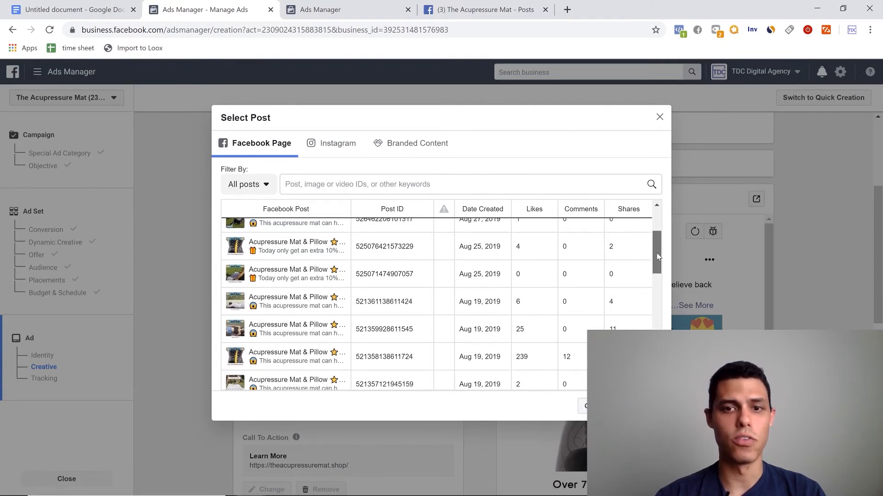
- Review the pinned post's text and engagement on The Acupressure Mat's Facebook page, and return to the post selection in Ads Manager
left_click(466, 4)
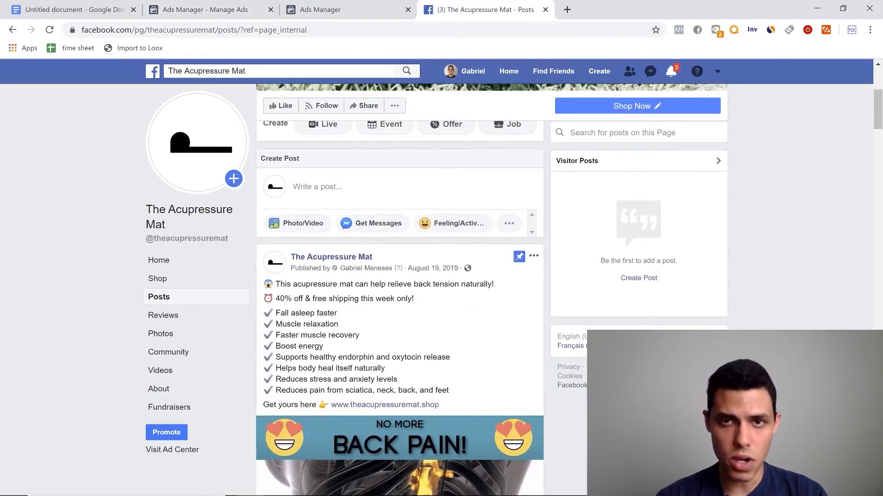
scroll(299, 345, "down", 7)
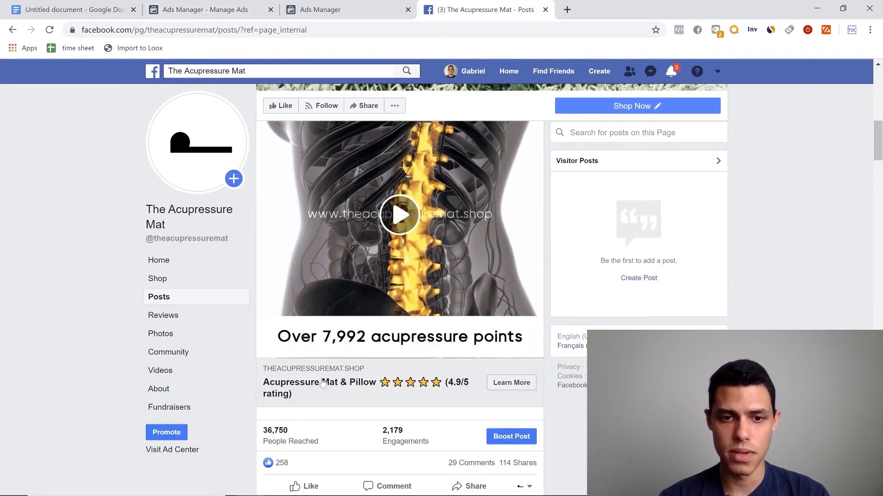
scroll(332, 394, "up", 6)
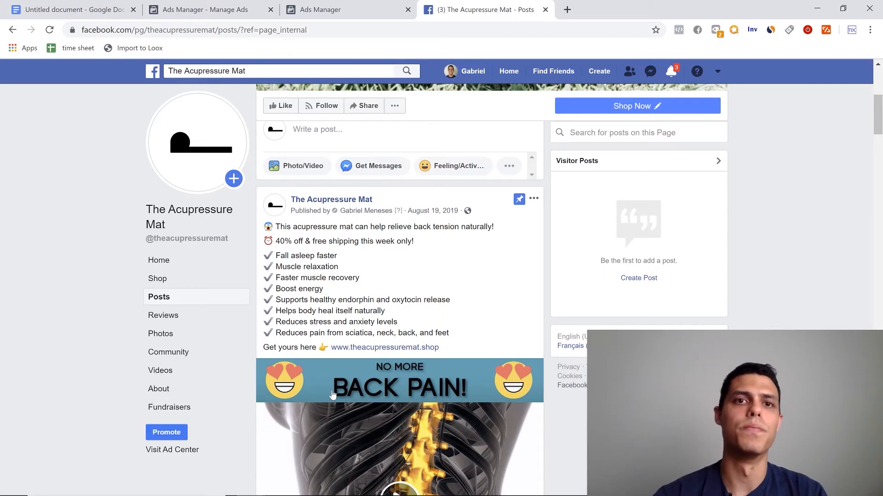
left_click(331, 6)
left_click(229, 6)
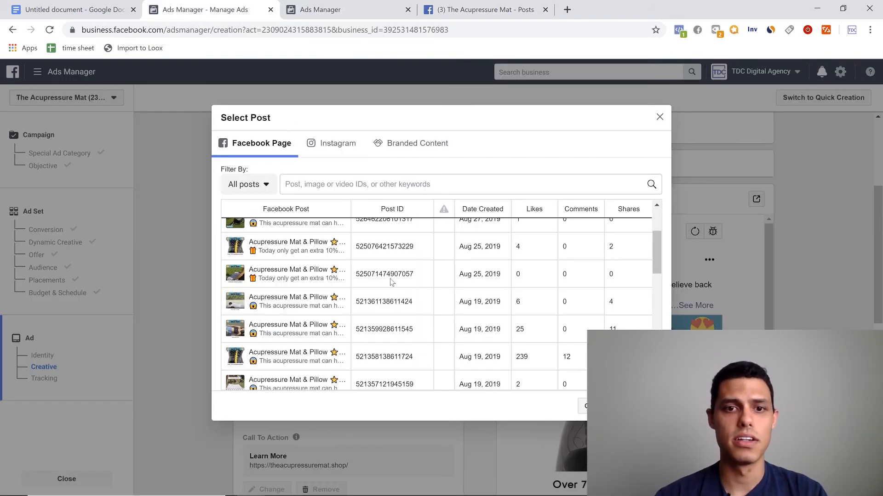
- Switch the ad to the newest Aug 27, 2019 post, "Today only get an extra 10% off from our flash sale!", and check its preview
scroll(391, 282, "up", 3)
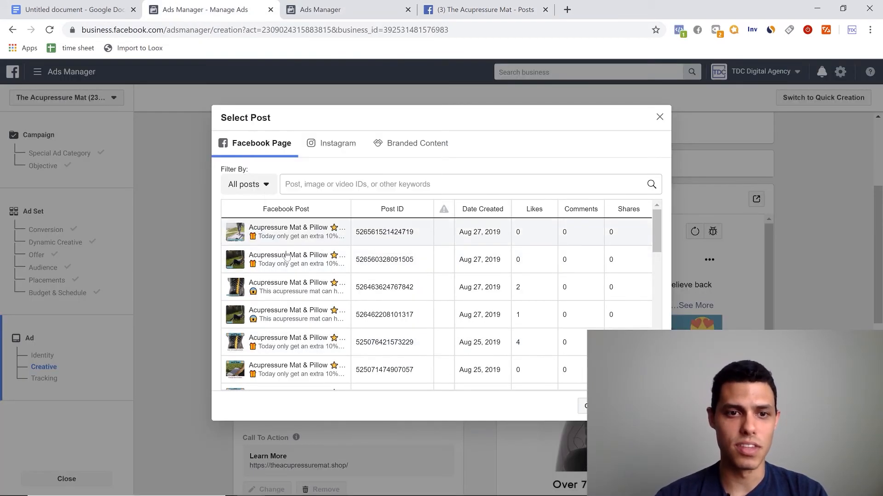
left_click(300, 242)
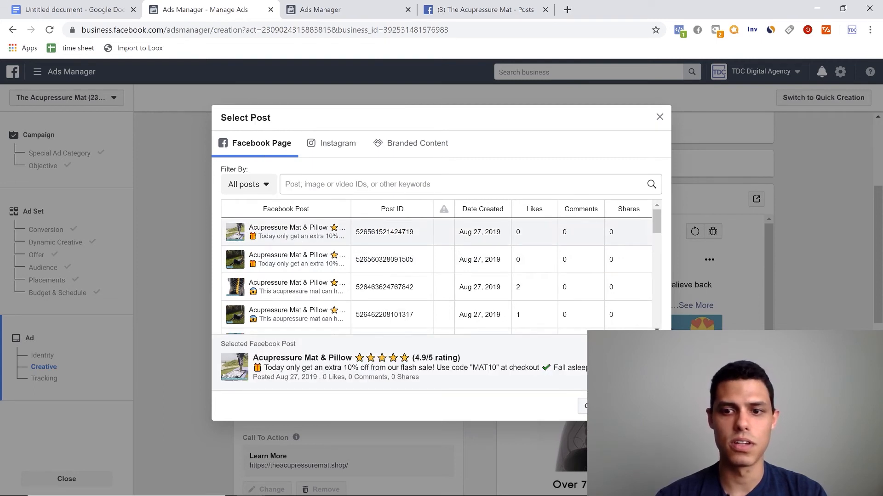
left_click(616, 406)
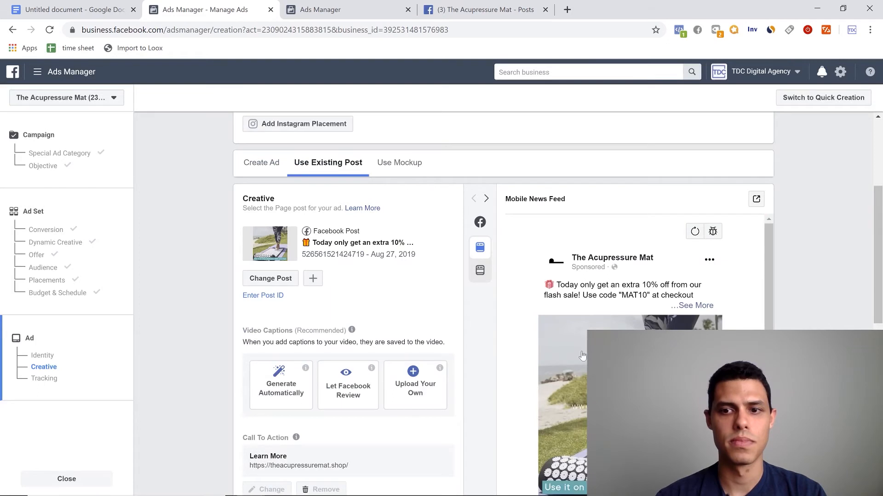
scroll(297, 306, "down", 1)
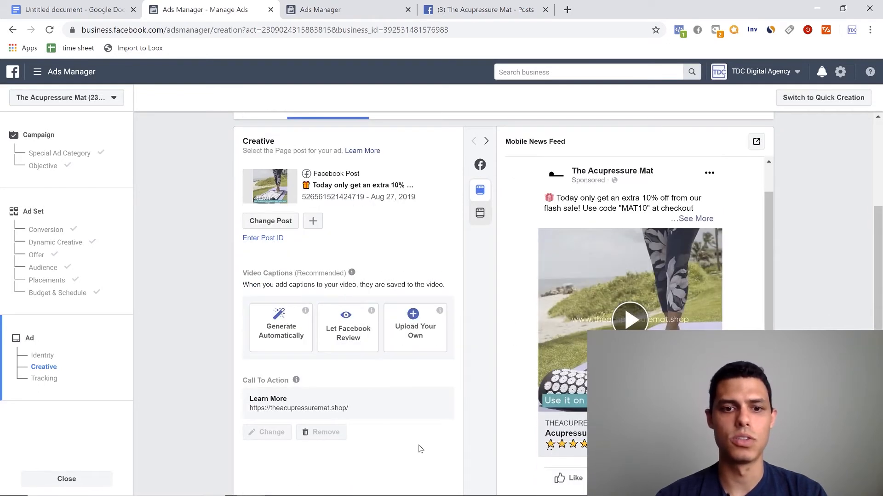
scroll(459, 383, "up", 1)
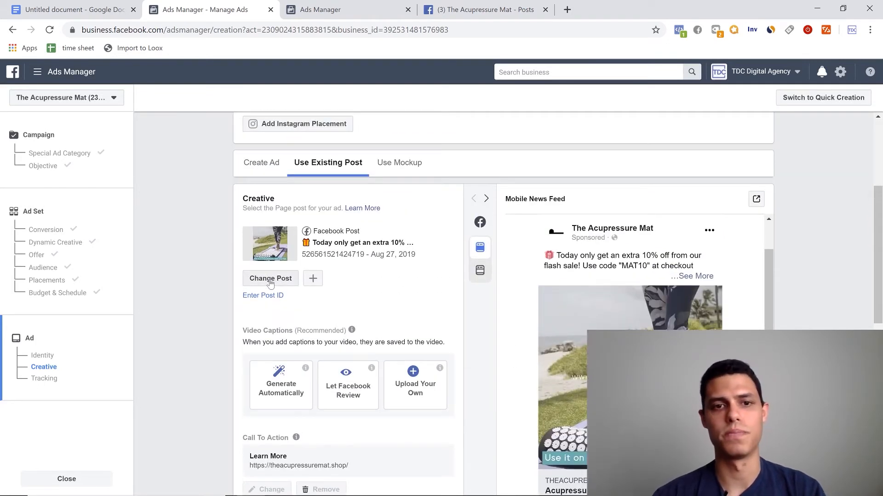
- Change the ad's post to the Aug 19, 2019 post "This acupressure mat can help relieve back tension naturally!" with 239 likes
left_click(270, 280)
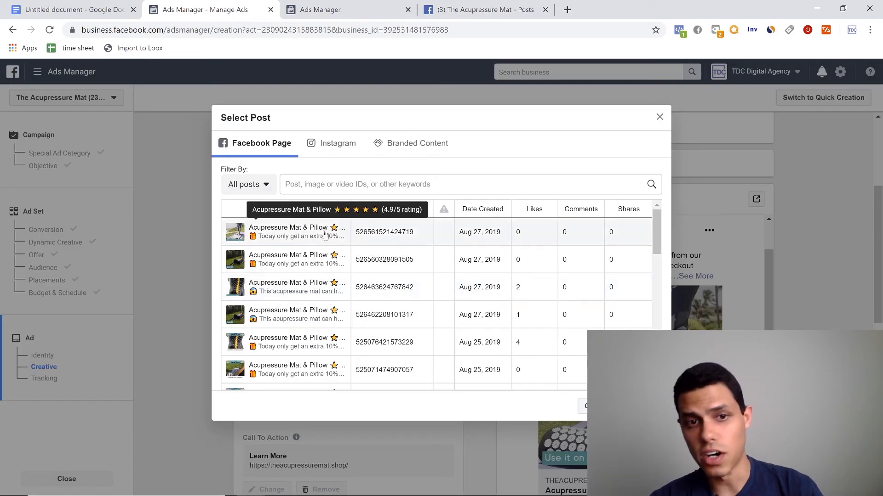
scroll(316, 286, "down", 2)
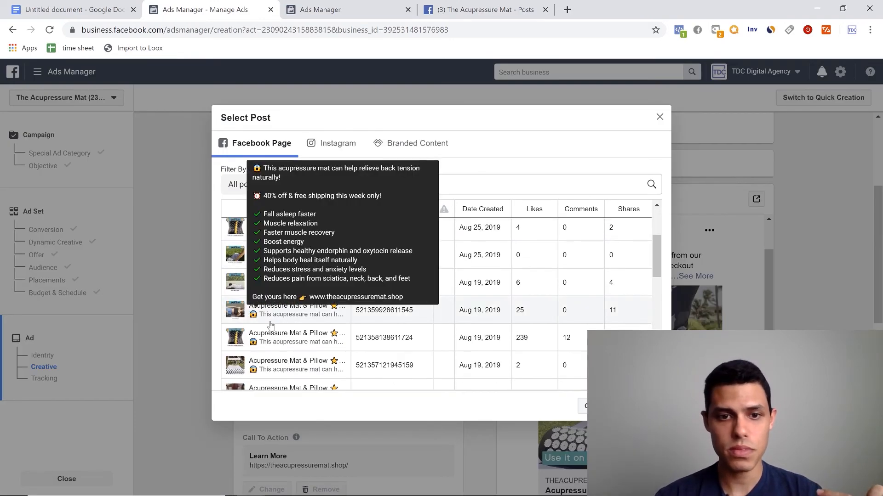
left_click(289, 351)
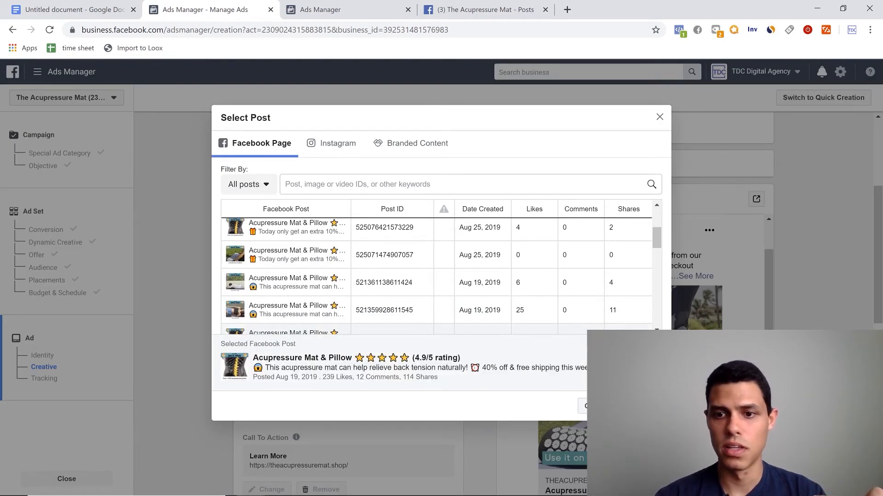
left_click(640, 407)
- Examine the ad's video caption options, Learn More call to action, identity settings and Mobile News Feed preview
scroll(292, 364, "down", 3)
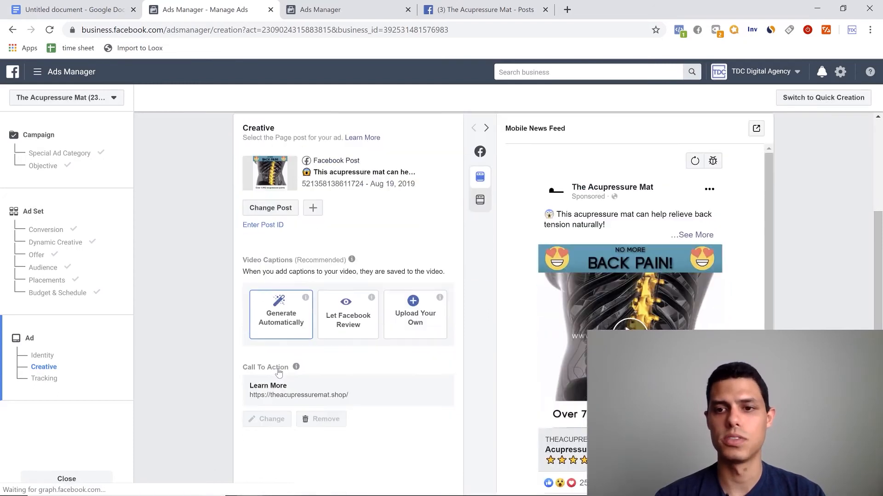
scroll(303, 403, "up", 1)
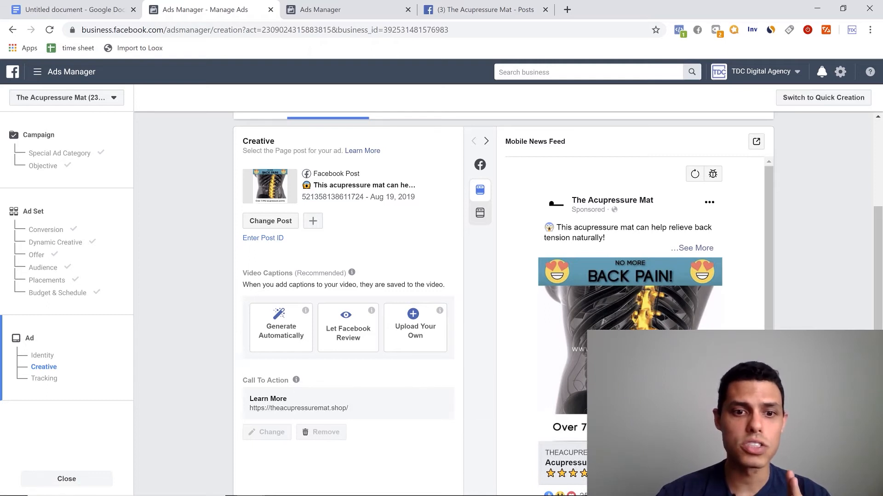
scroll(262, 361, "down", 1)
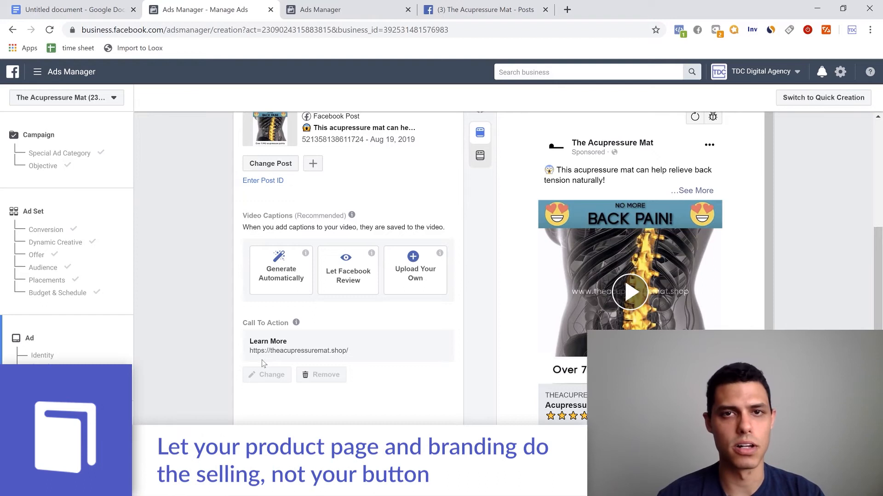
mouse_move(284, 314)
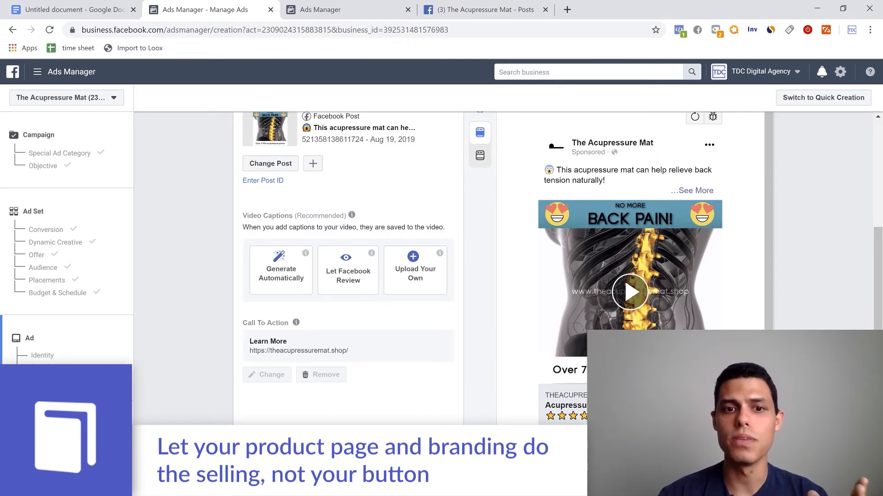
scroll(286, 352, "down", 8)
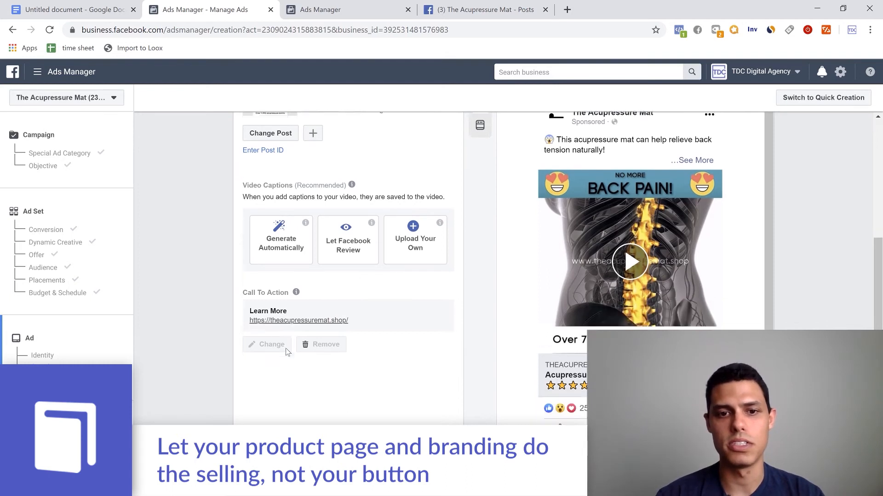
scroll(457, 332, "up", 15)
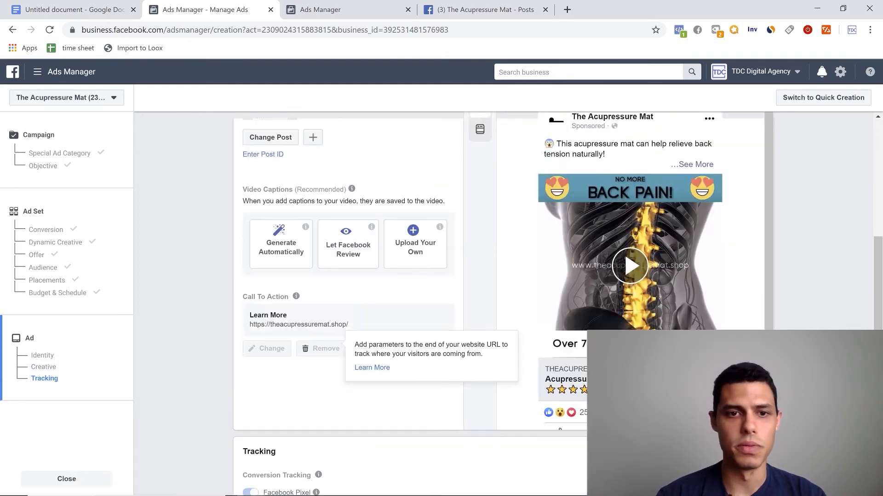
scroll(456, 332, "down", 7)
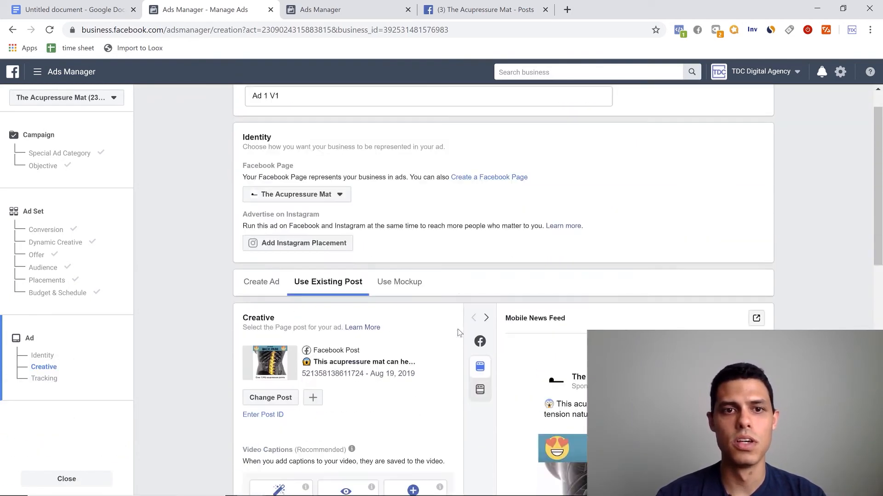
scroll(769, 251, "down", 1)
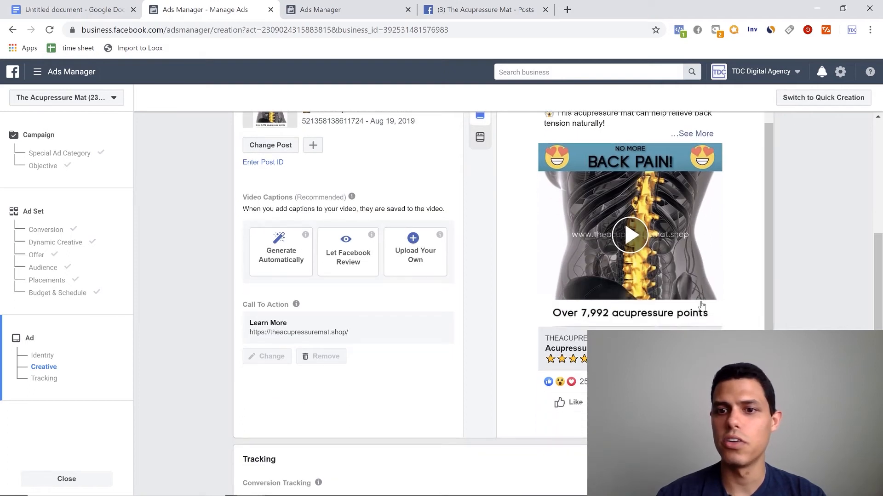
scroll(580, 205, "up", 1)
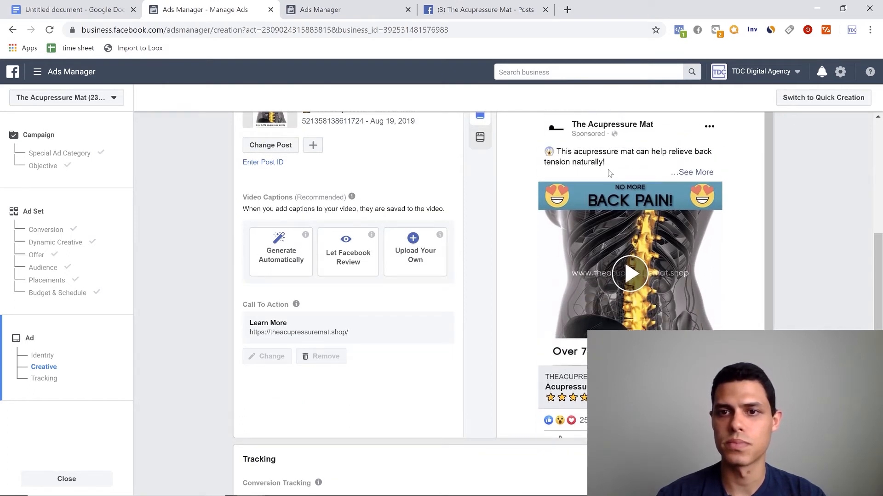
- Review the ad's tracking section, including the Facebook pixel and URL parameters, along with the ad name and identity settings
scroll(684, 203, "down", 1)
scroll(228, 383, "down", 6)
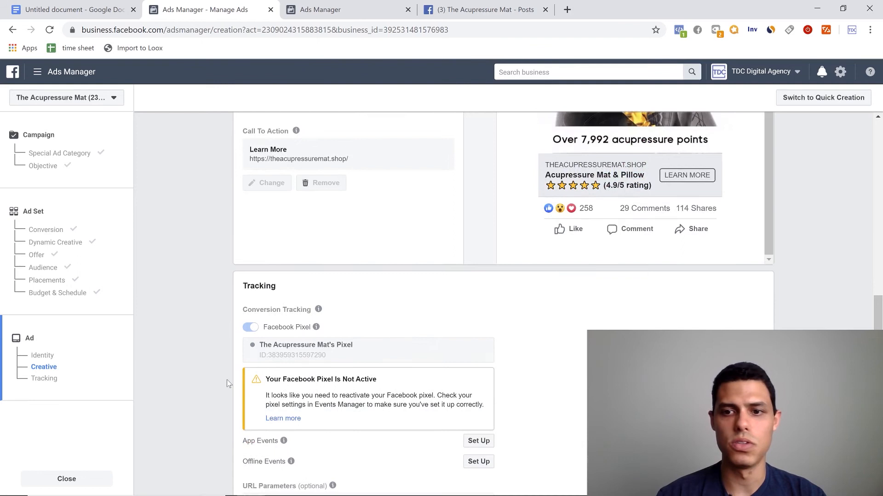
scroll(228, 383, "up", 7)
scroll(229, 383, "up", 5)
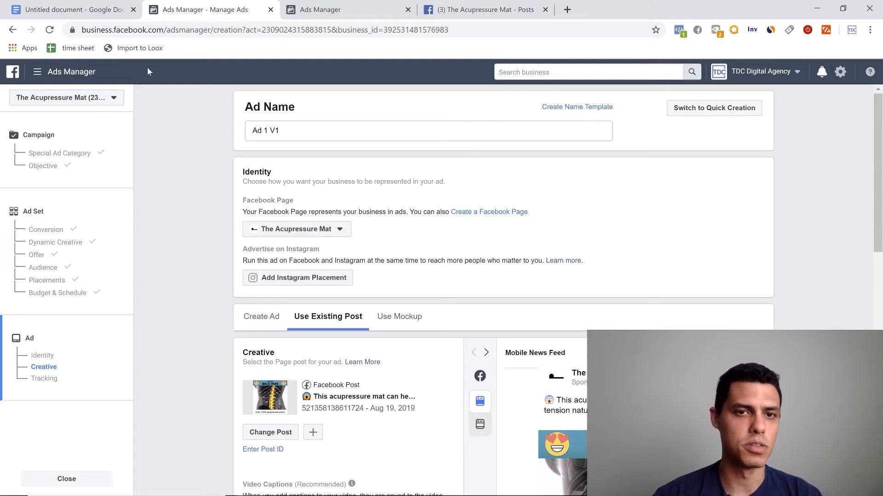
scroll(363, 343, "down", 6)
scroll(365, 344, "down", 7)
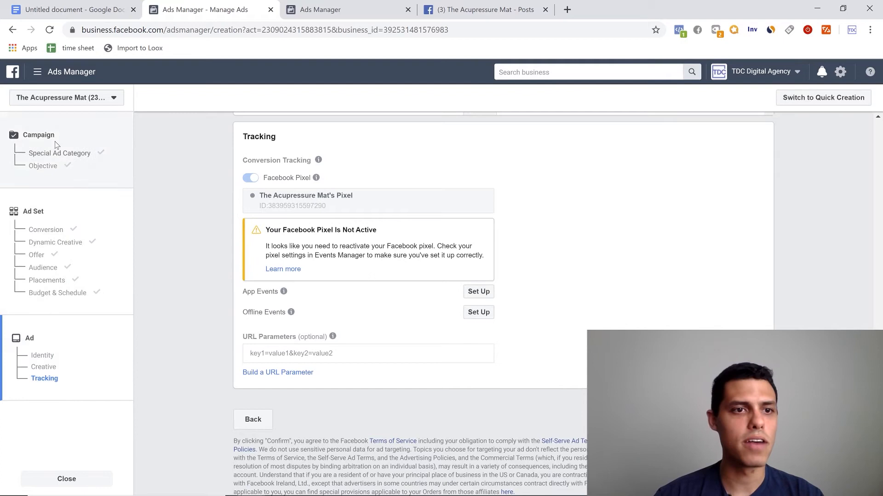
- Check the ad preview once more, confirm the campaign, and widen the Name column in the campaigns table to show the full names
scroll(558, 302, "up", 7)
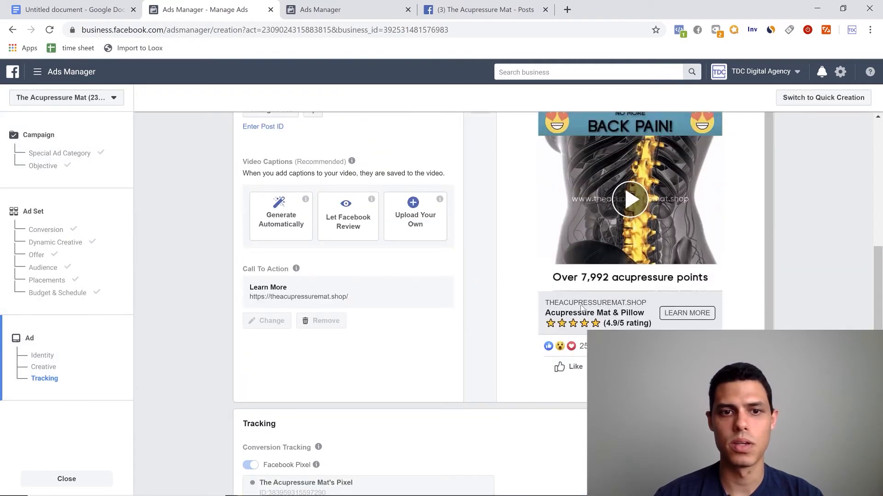
scroll(388, 286, "up", 6)
scroll(394, 288, "down", 13)
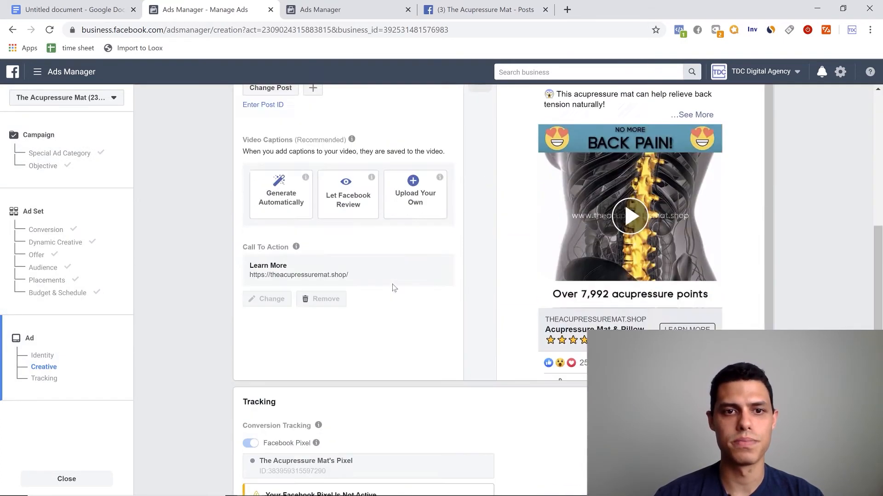
left_click(752, 419)
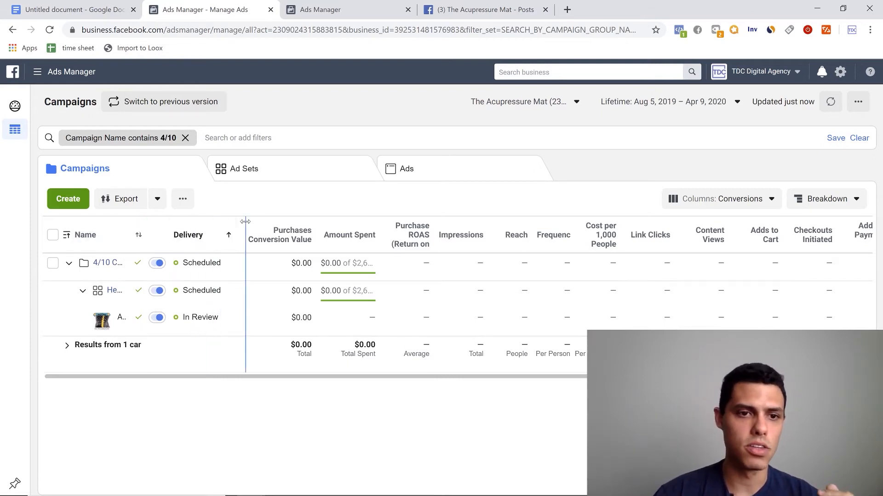
left_click_drag(245, 221, 346, 222)
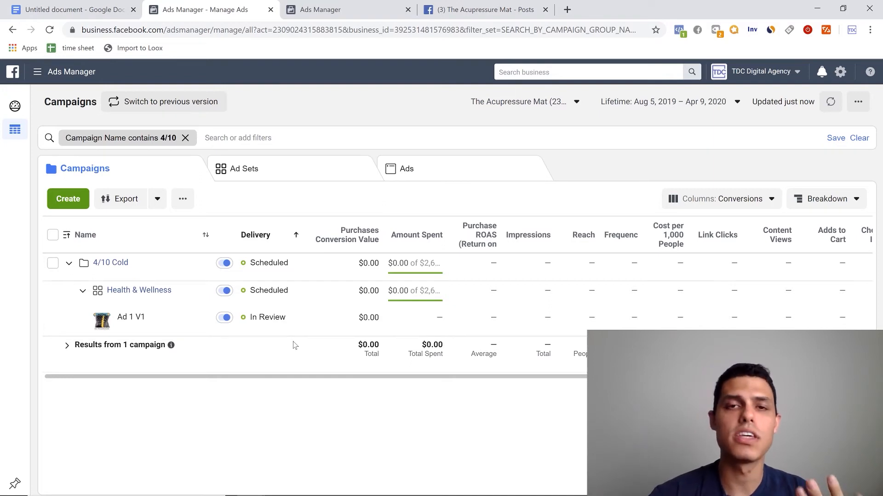
- Duplicate the ad "Ad 1 V1" within the Health & Wellness ad set, making 2 copies
mouse_move(165, 335)
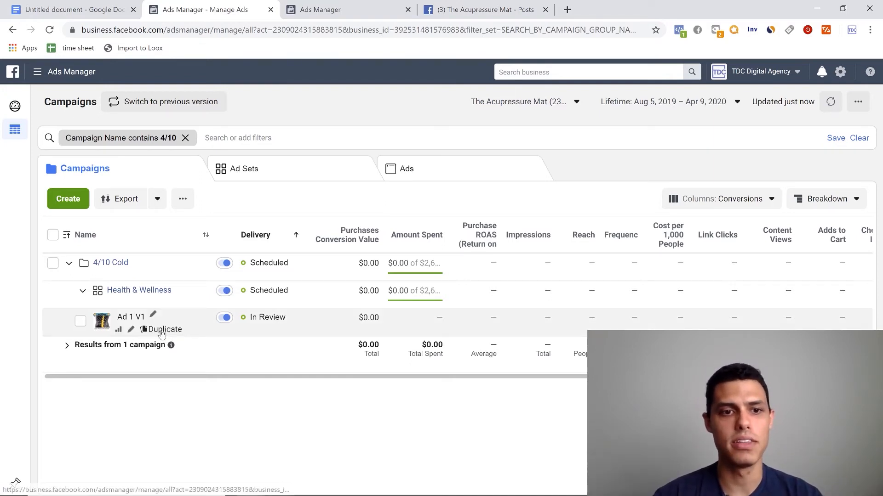
left_click(162, 331)
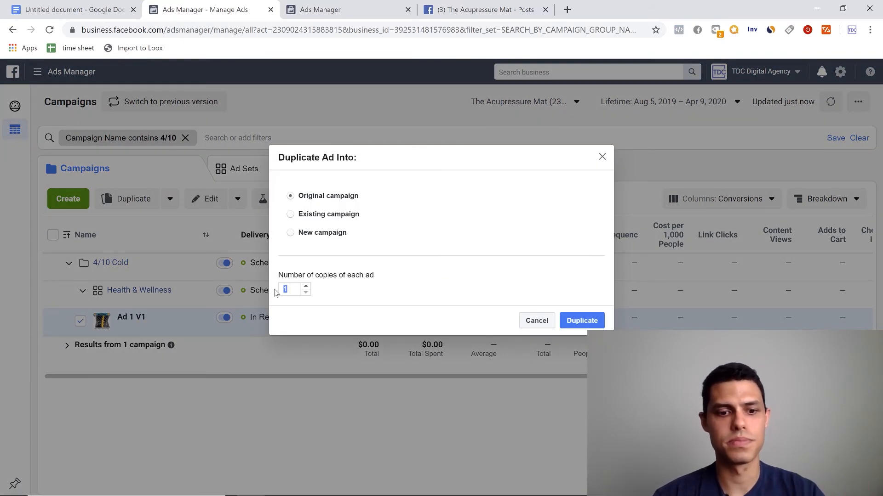
type("2")
left_click(581, 321)
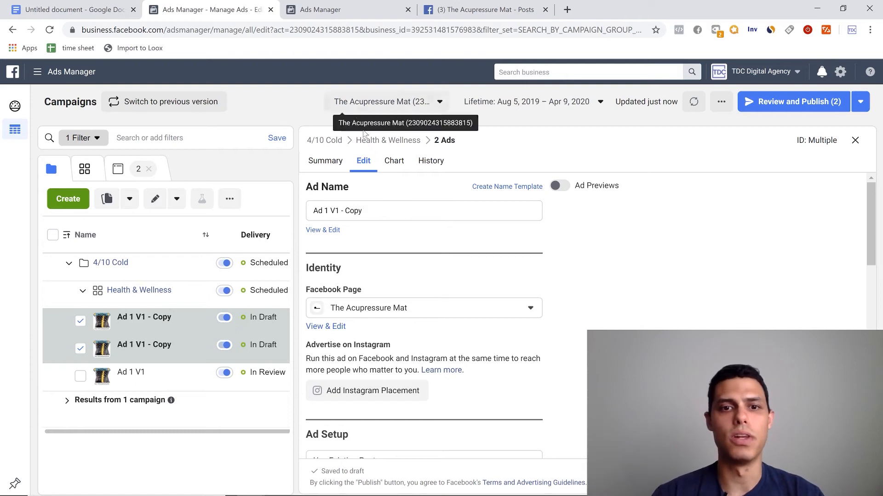
- Rename both duplicated ads as "Ad 1 V2" and go to their ad creative settings
left_click_drag(364, 211, 339, 211)
key("BackSpace")
key("BackSpace")
type("2")
scroll(582, 303, "down", 5)
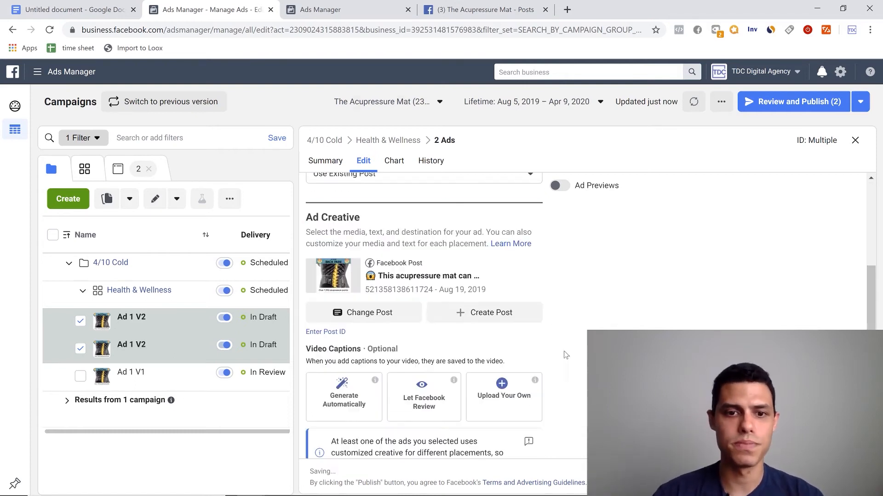
left_click(369, 320)
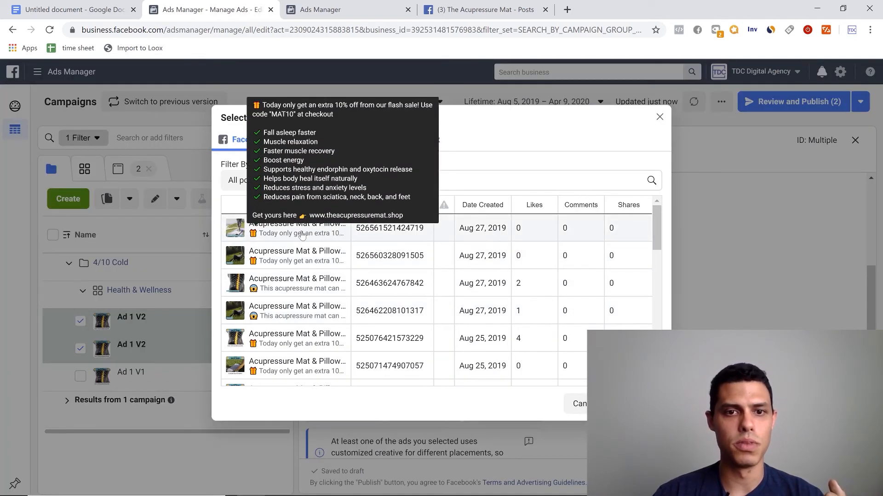
left_click(285, 228)
left_click(613, 404)
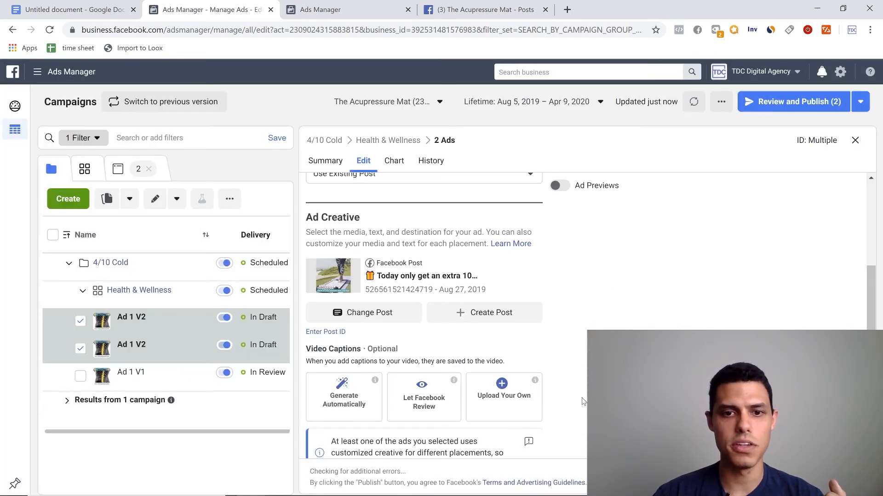
left_click(380, 322)
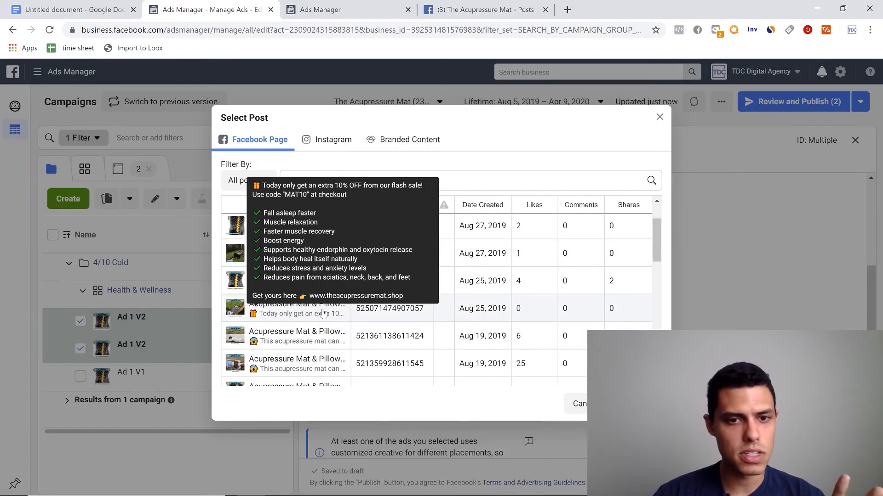
left_click(306, 315)
scroll(322, 315, "down", 3)
scroll(324, 313, "down", 1)
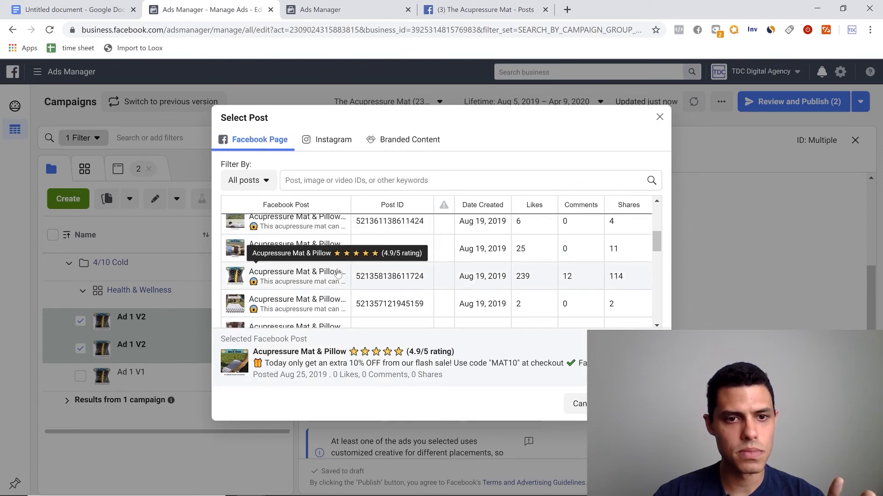
scroll(308, 307, "up", 1)
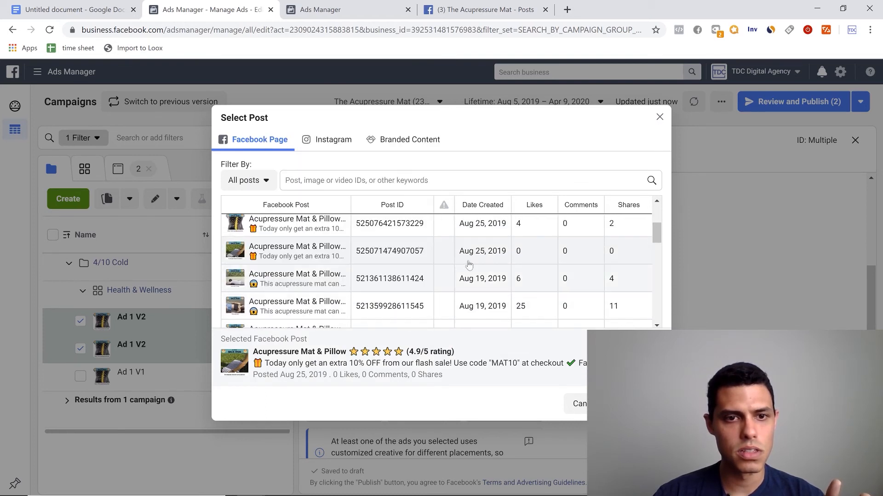
scroll(368, 308, "up", 1)
scroll(434, 311, "down", 1)
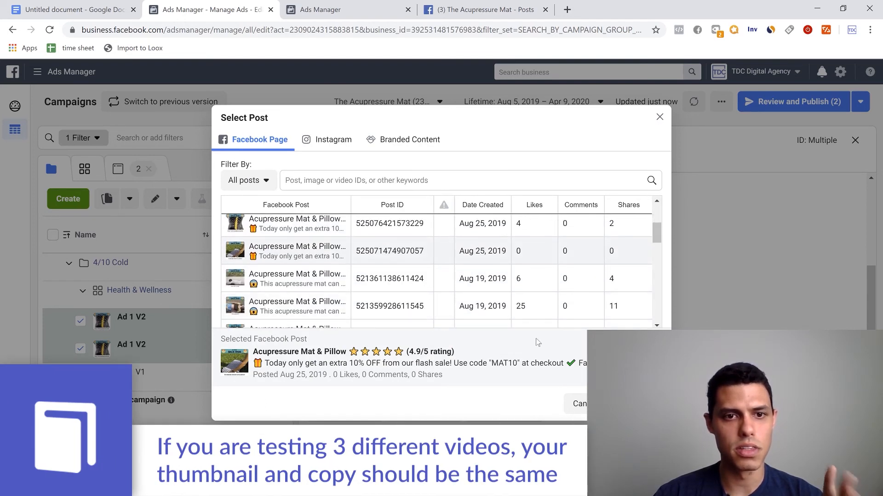
left_click(637, 404)
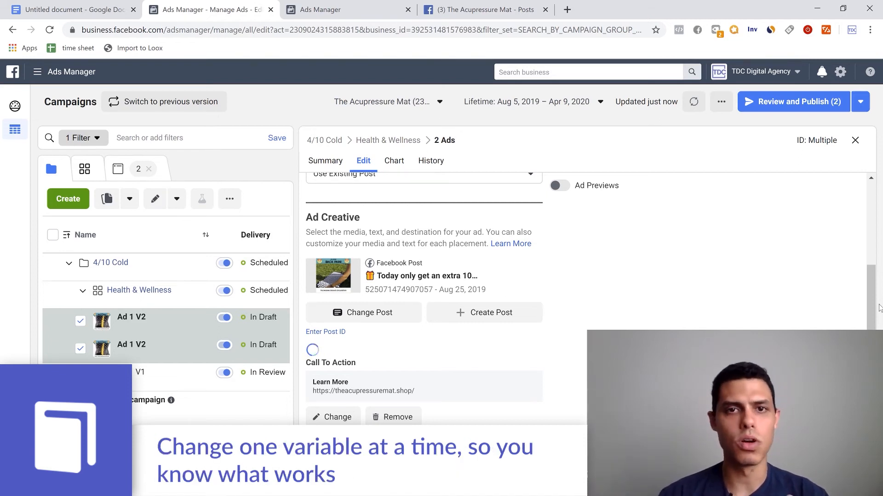
- Check the call to action and identity settings, publish both Ad 1 V2 drafts, and return to the campaigns table with neither ad selected
scroll(449, 263, "down", 4)
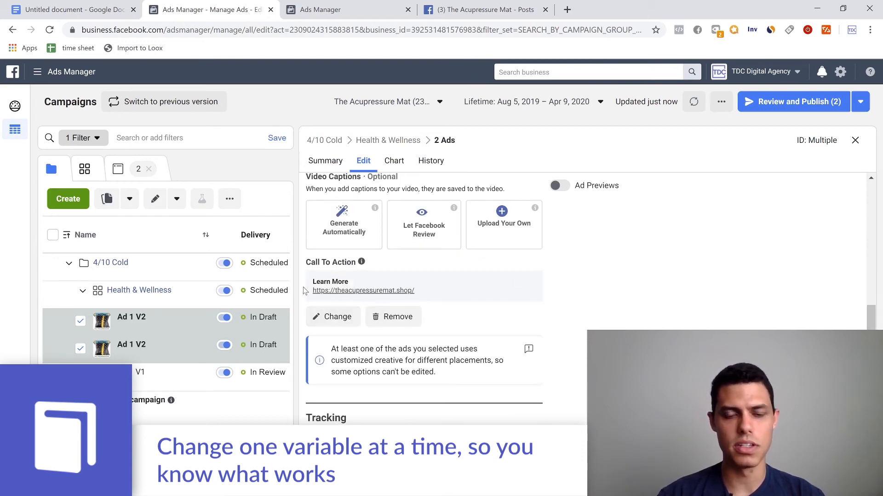
scroll(502, 331, "up", 8)
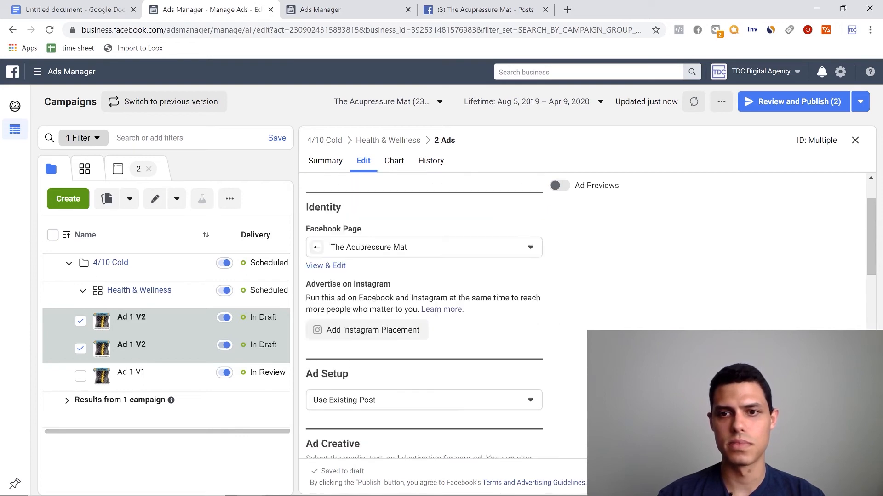
scroll(570, 327, "up", 2)
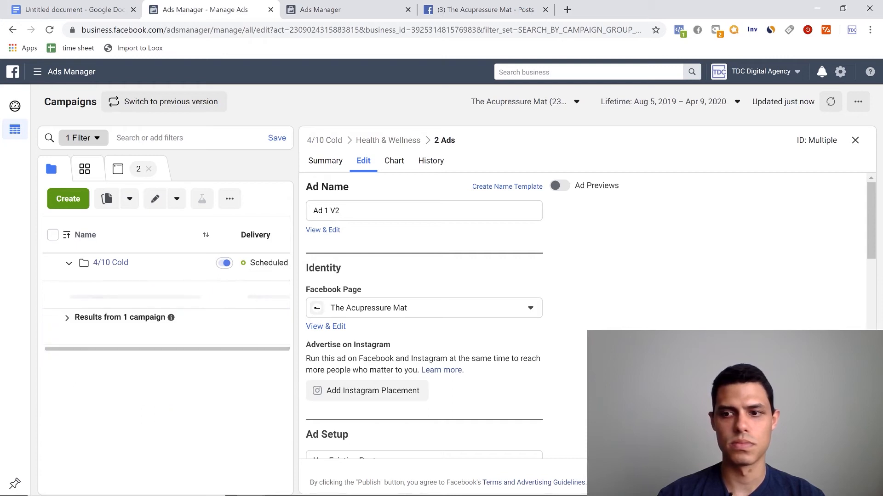
left_click(855, 140)
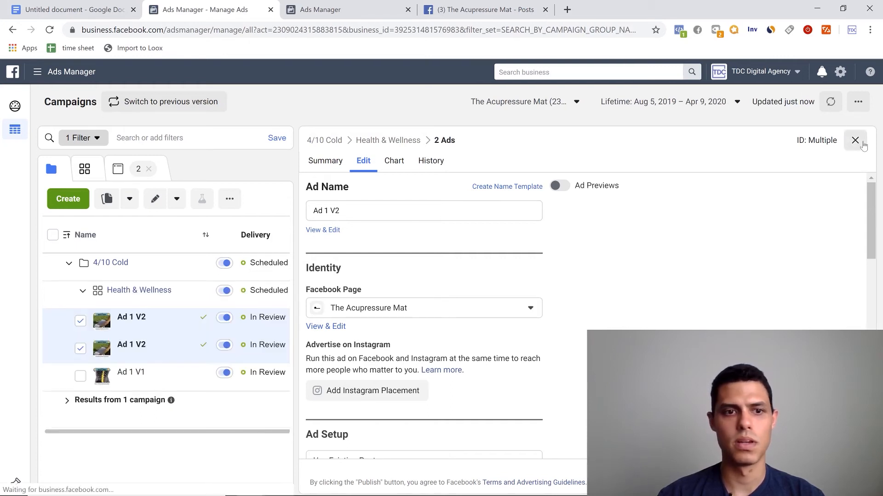
left_click(80, 348)
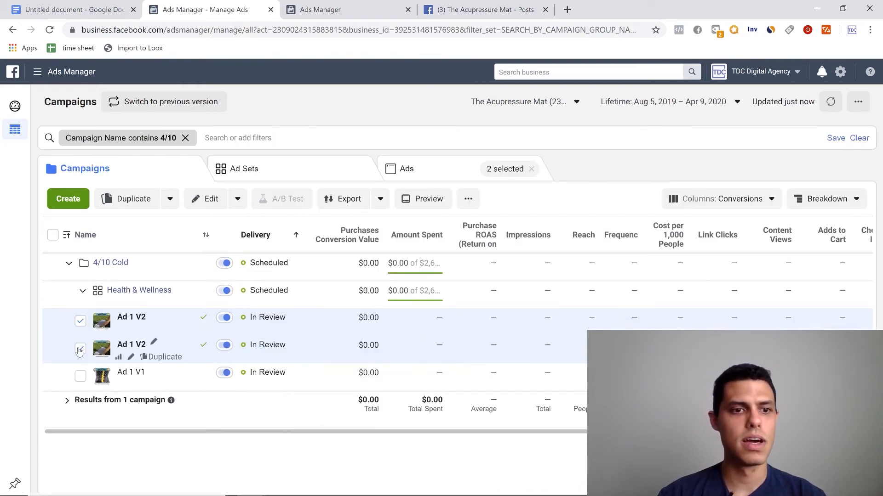
left_click(80, 320)
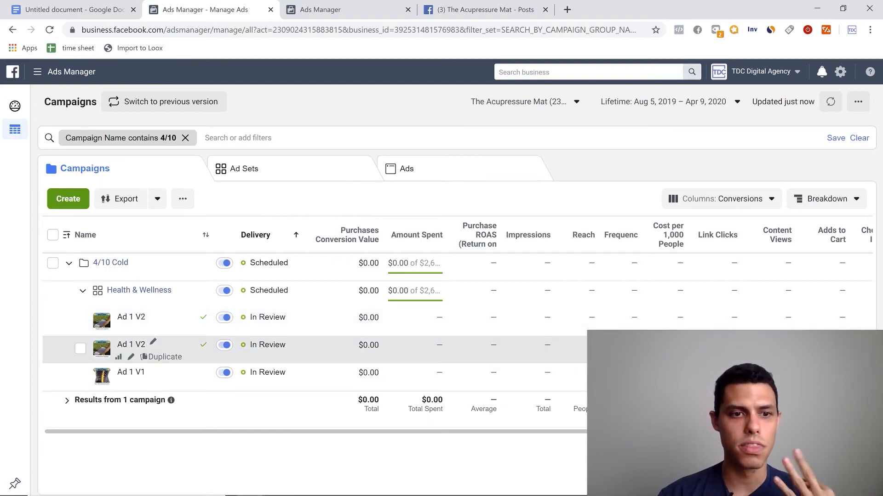
- Rename the first of the two Ad 1 V2 ads as "Ad 1 V3" and request a manual review of its image
left_click(130, 329)
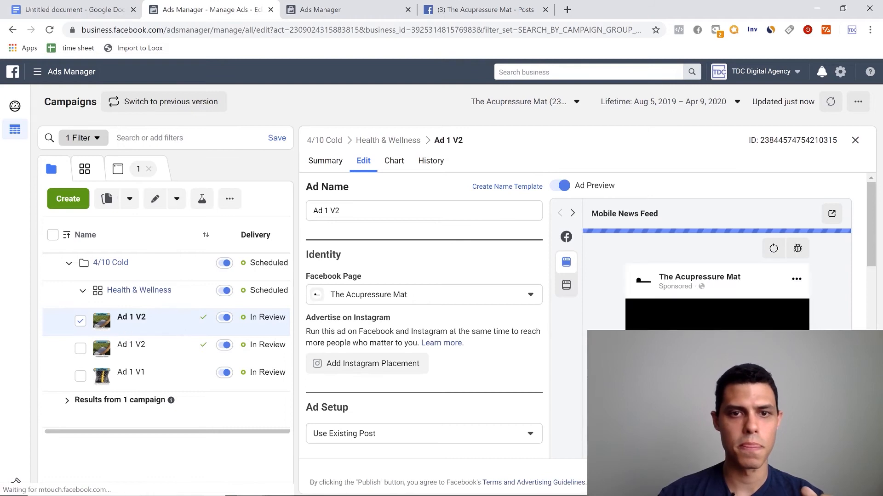
key("BackSpace")
type("3")
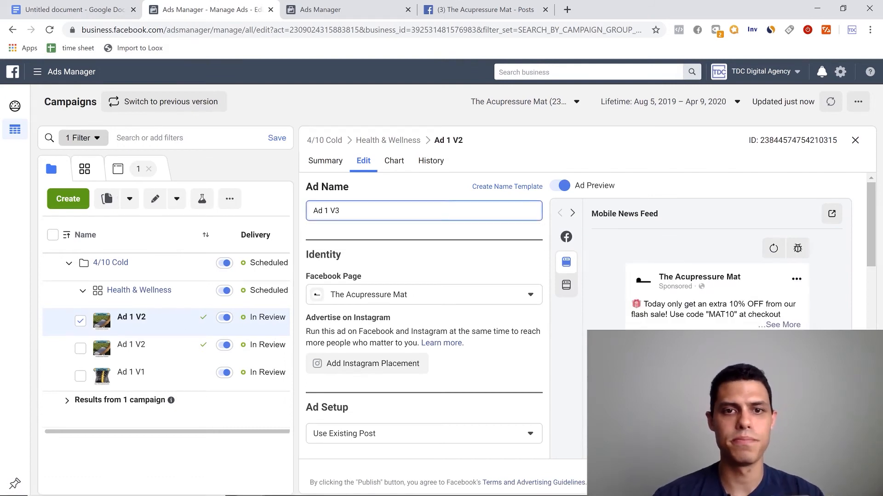
scroll(440, 373, "down", 3)
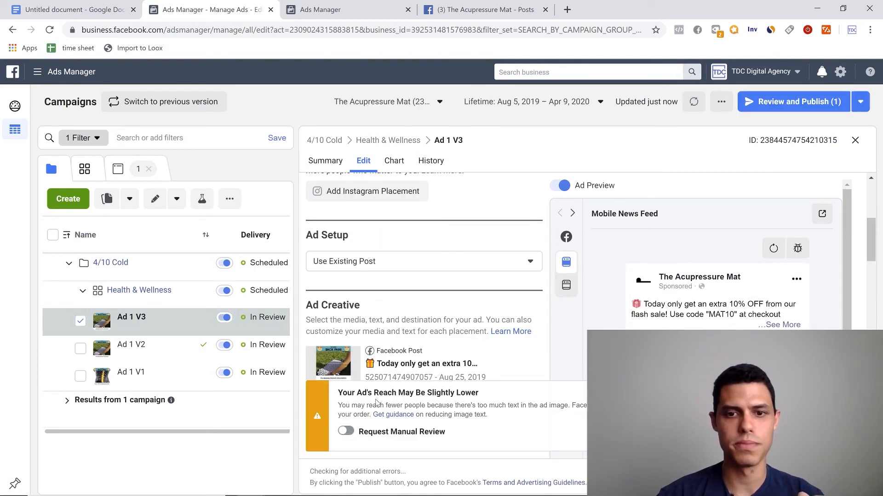
scroll(349, 427, "down", 4)
left_click(346, 431)
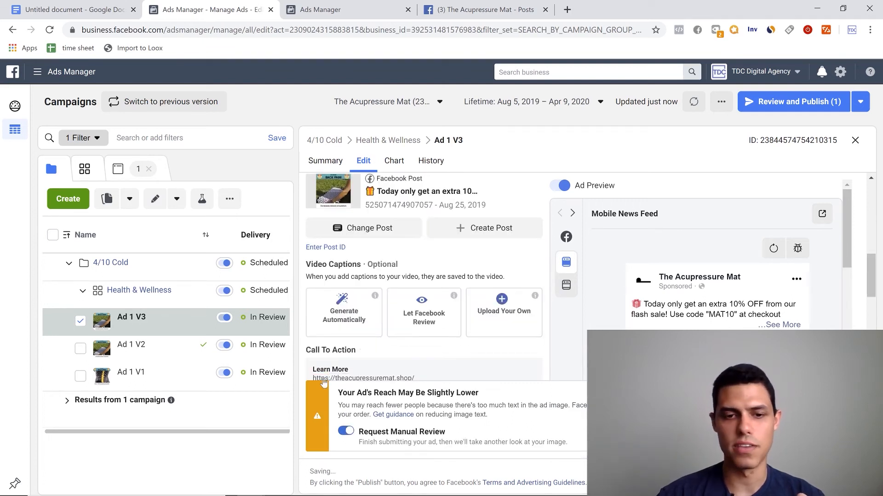
scroll(380, 261, "up", 1)
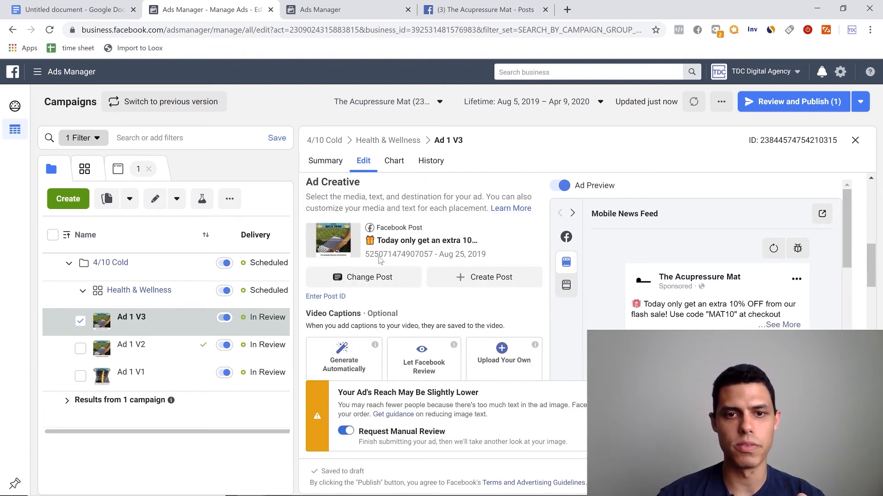
left_click(374, 279)
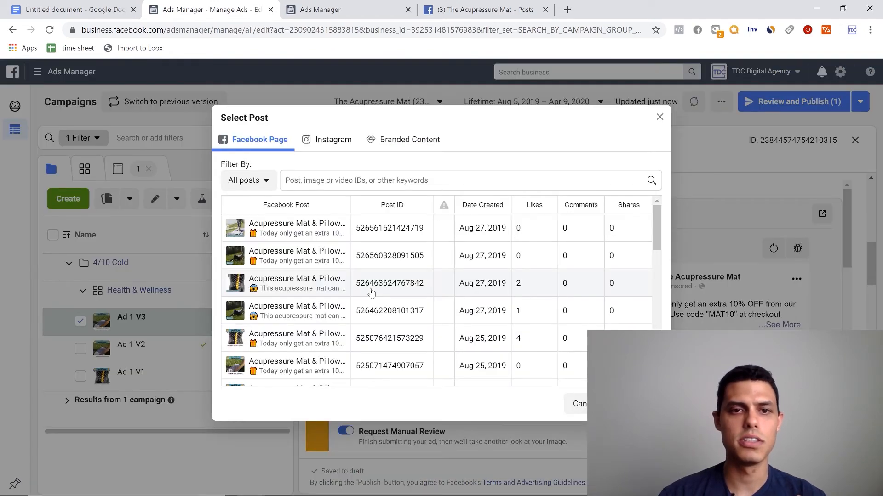
scroll(373, 272, "down", 1)
scroll(373, 271, "down", 4)
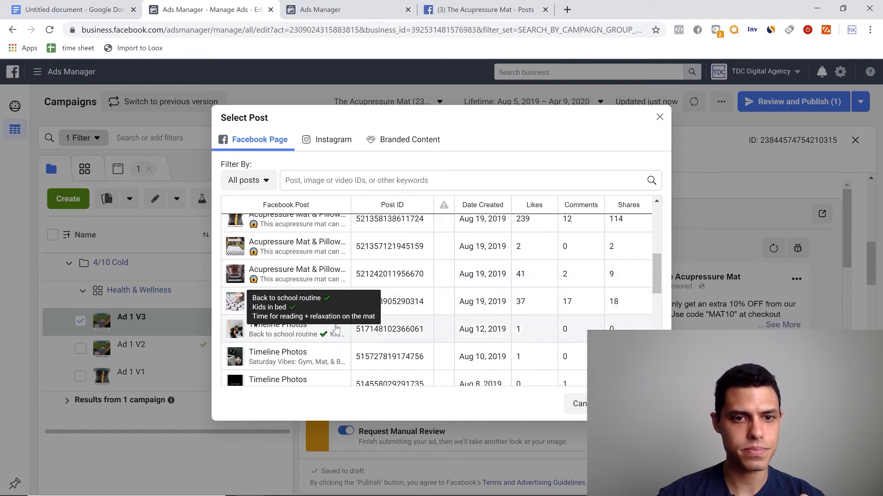
scroll(282, 337, "up", 1)
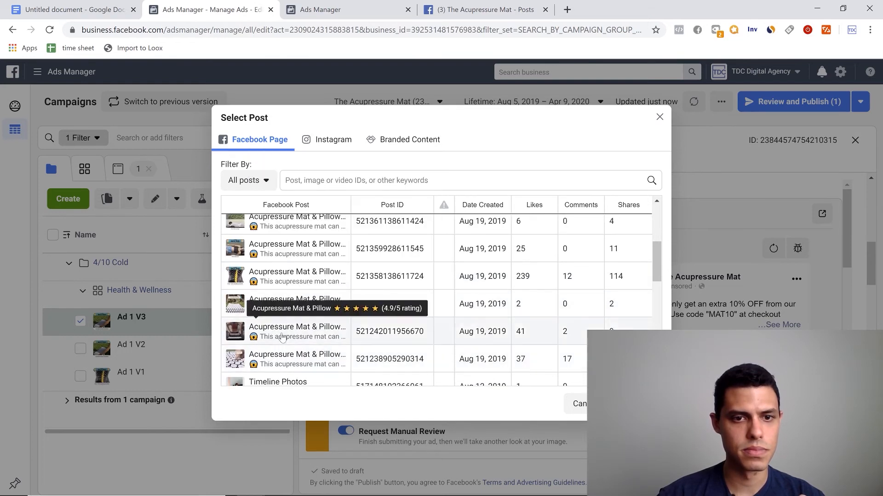
left_click(315, 366)
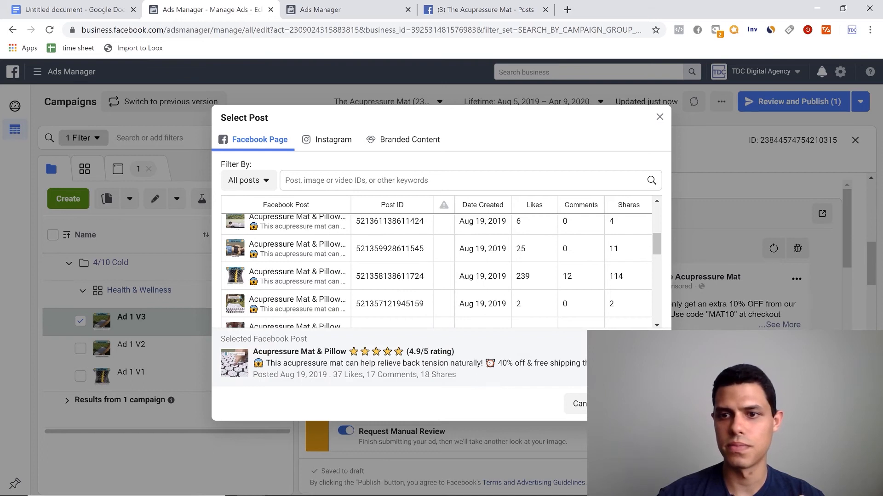
left_click(636, 404)
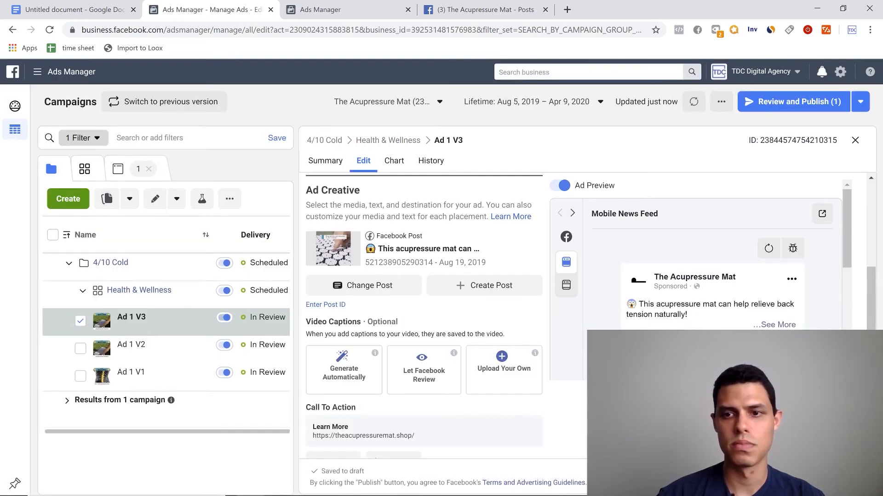
- Check Ad 1 V3's creative, call to action and tracking, publish the changes, and close the editor
scroll(468, 370, "down", 6)
scroll(469, 369, "up", 6)
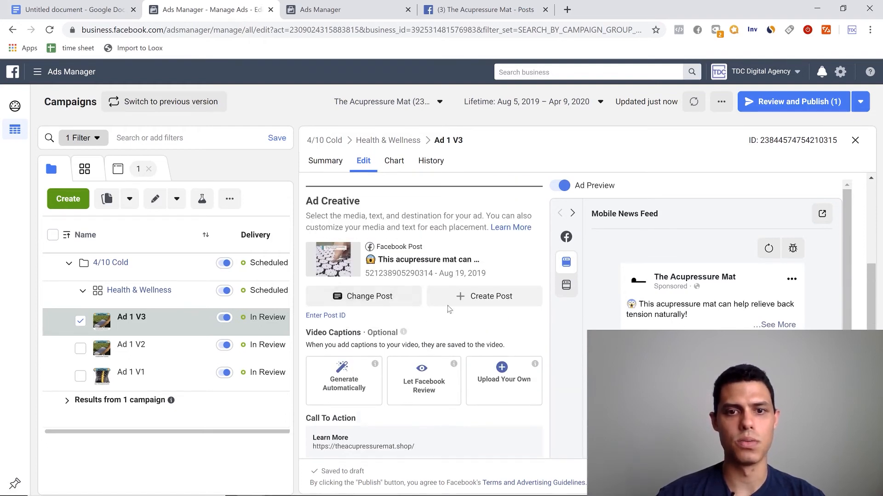
scroll(414, 299, "down", 3)
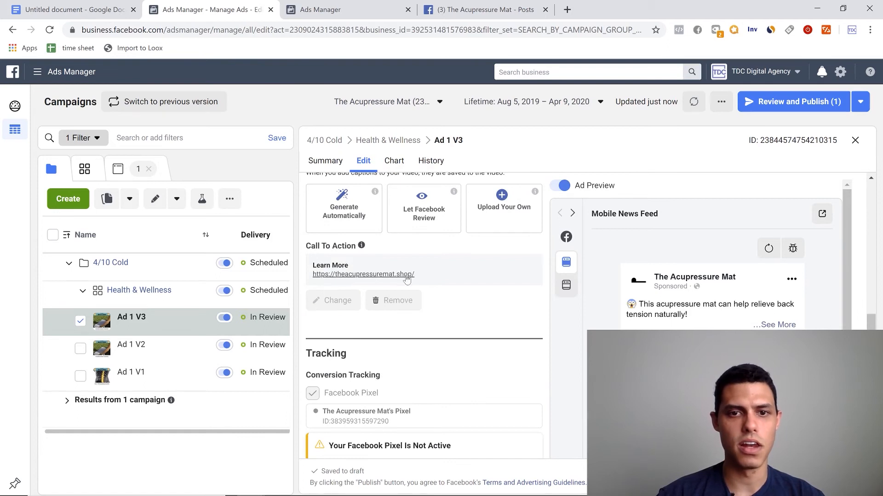
scroll(492, 271, "up", 5)
scroll(498, 323, "up", 4)
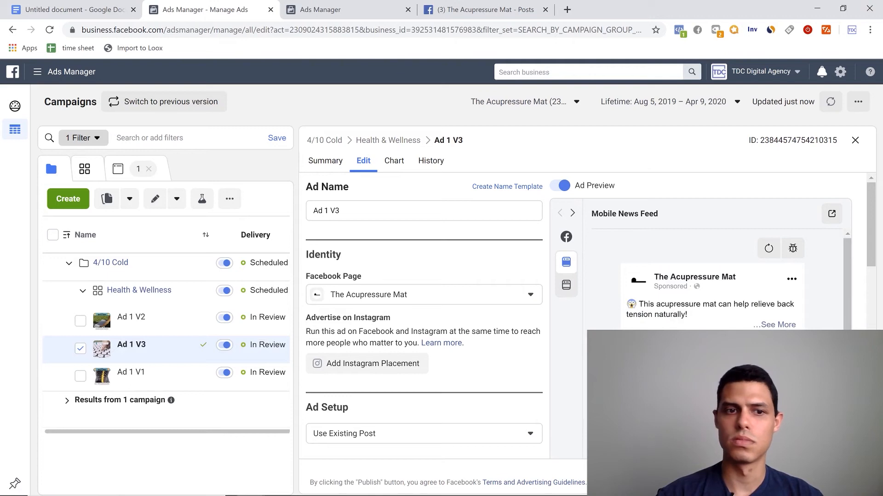
left_click(855, 141)
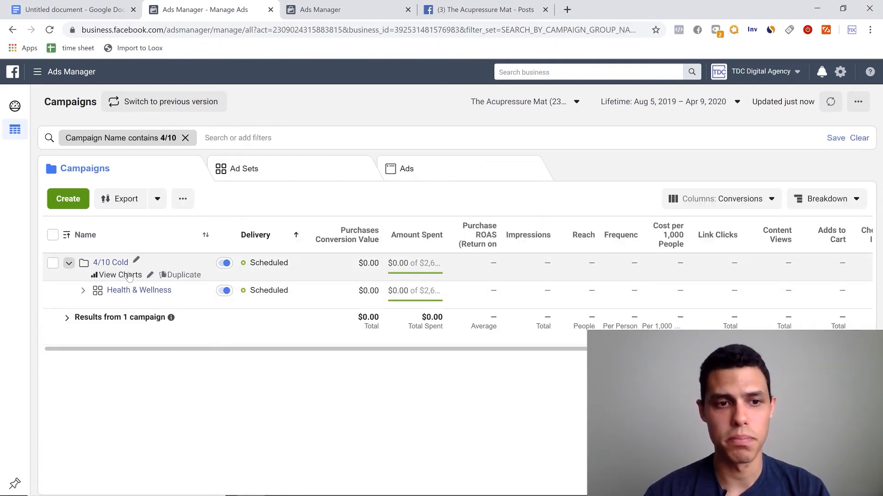
- Open the Health & Wellness ad set for editing and remove its end date
left_click(83, 291)
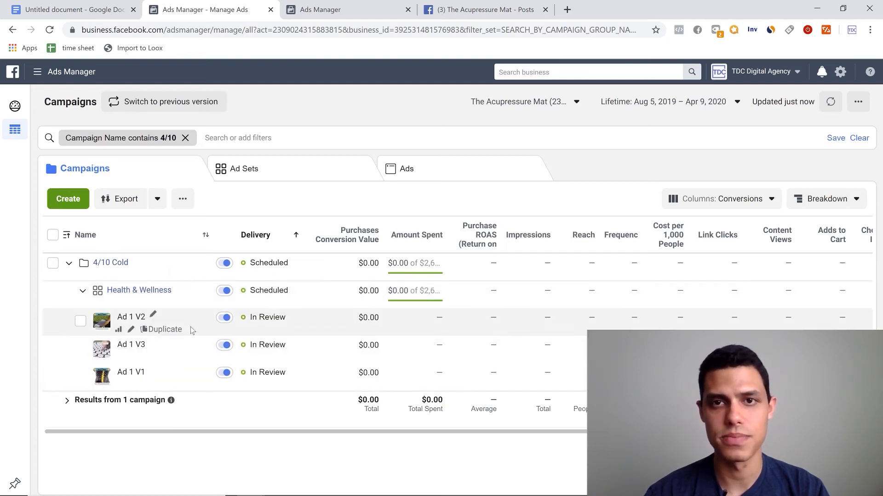
left_click(121, 302)
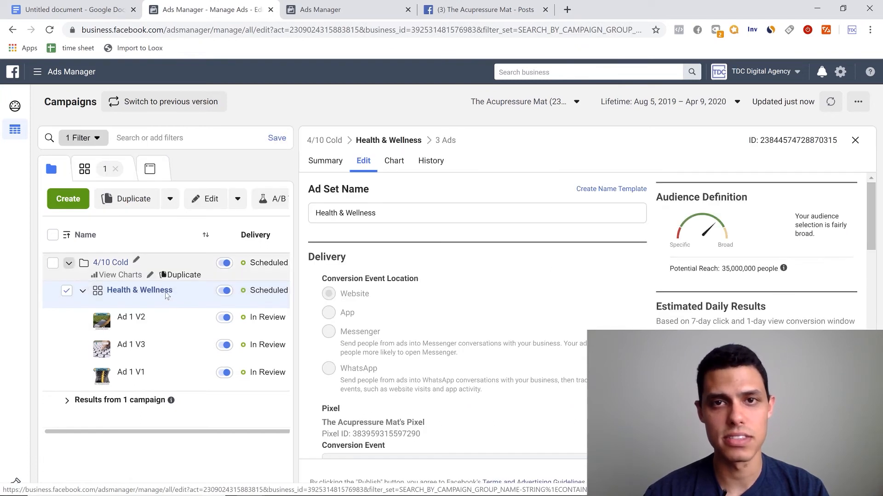
scroll(463, 268, "down", 10)
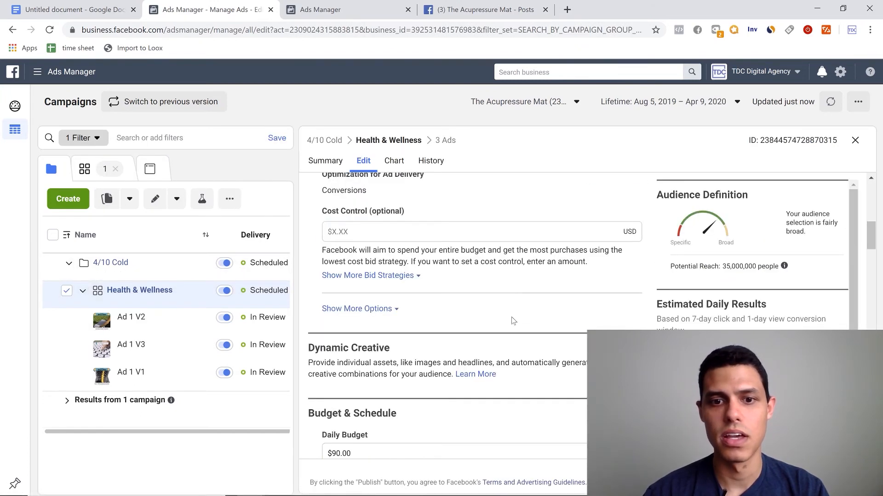
scroll(488, 316, "down", 7)
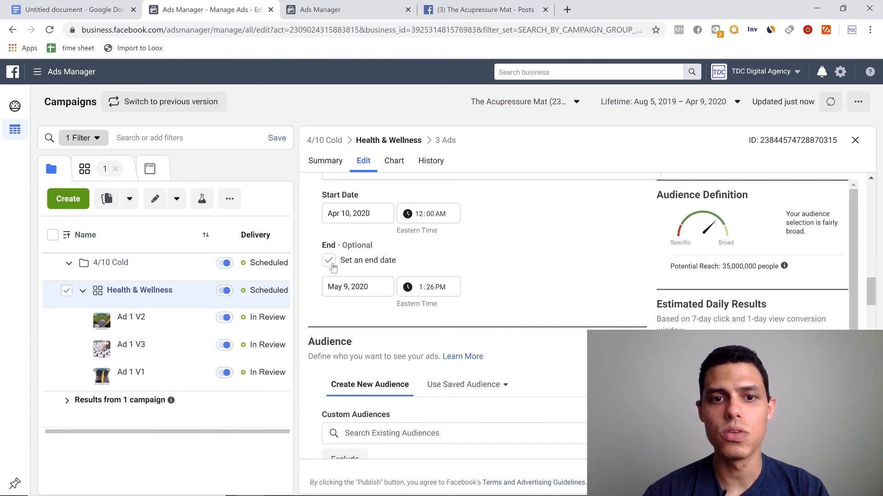
left_click(331, 263)
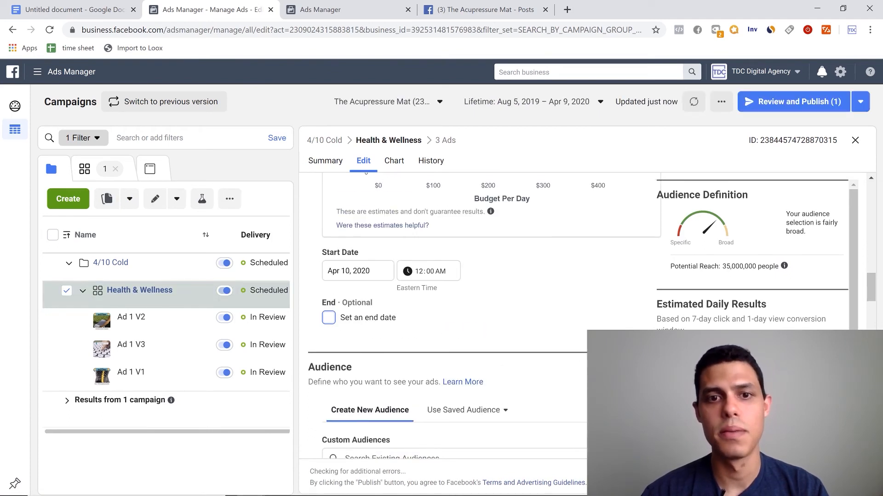
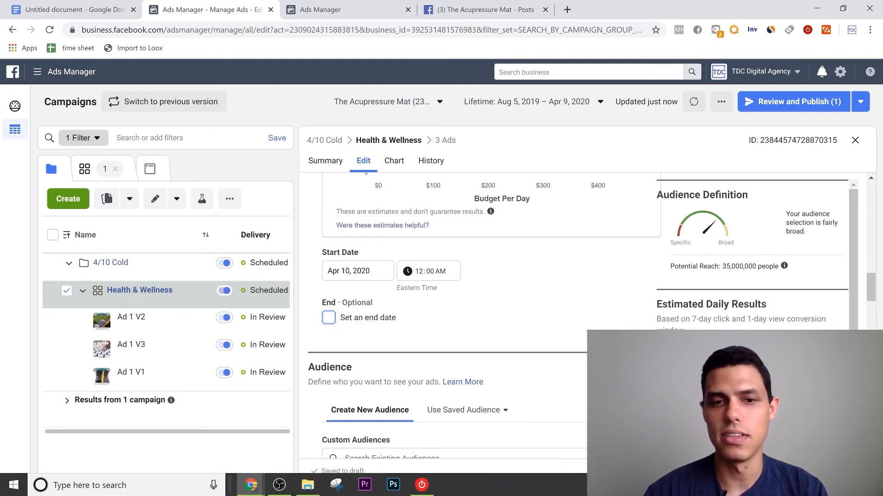
- Publish the Health & Wellness ad set's changes, close the editor, and collapse the ad set's list of ads
left_click(845, 476)
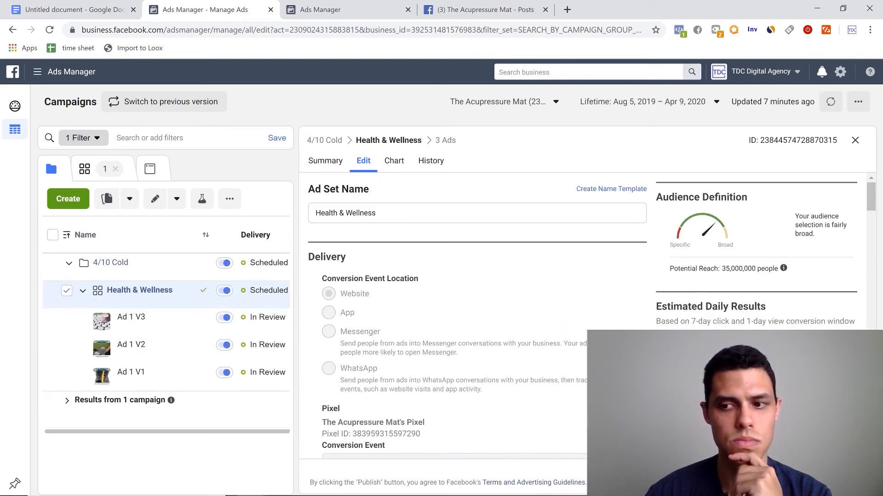
left_click(855, 141)
left_click(81, 292)
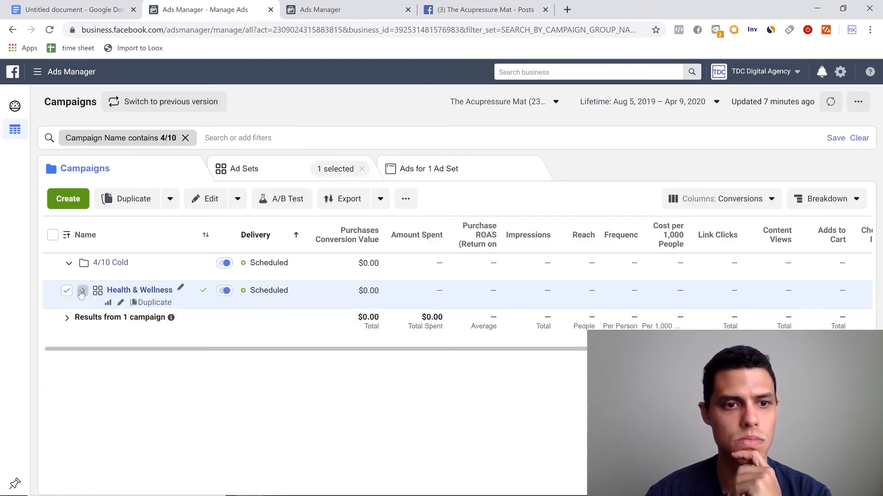
- Duplicate the Health & Wellness ad set into its original campaign with 4 copies, and close the editor leaving them as drafts
left_click(148, 304)
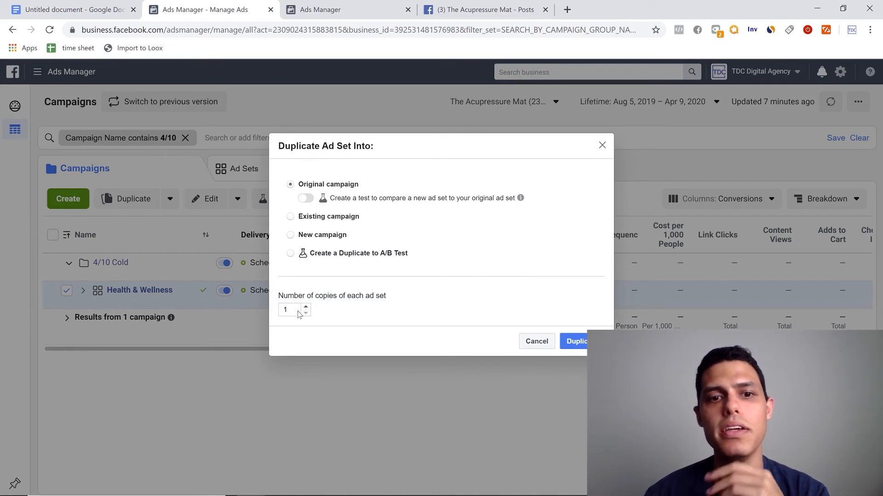
type("4")
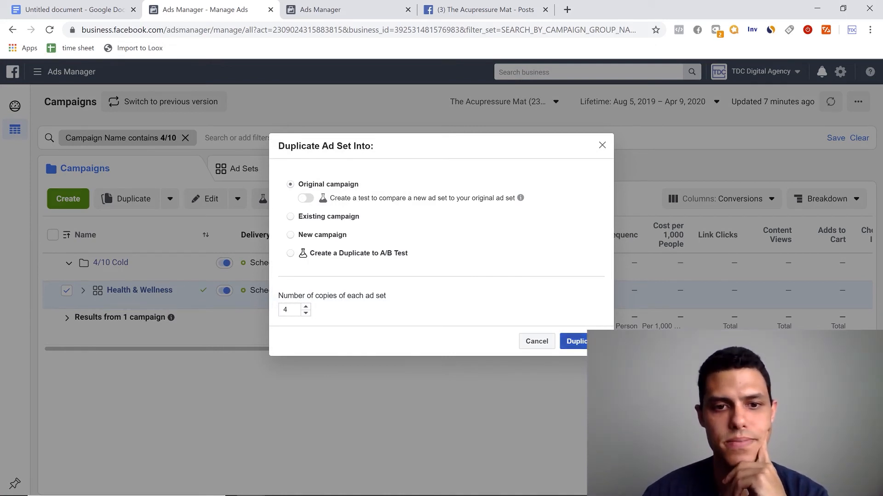
key("Return")
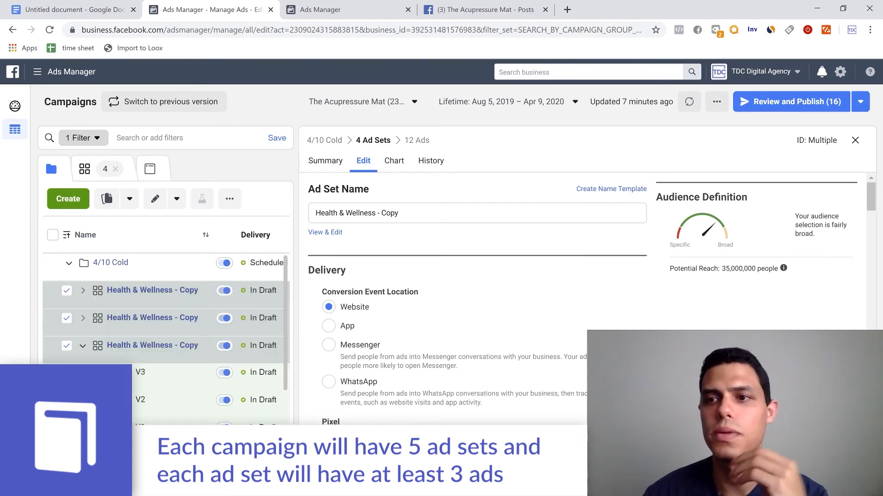
left_click(854, 140)
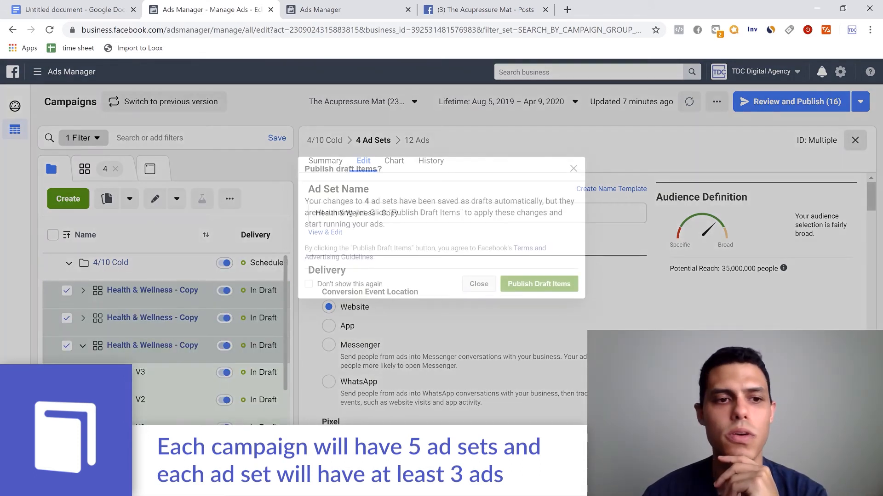
left_click(478, 284)
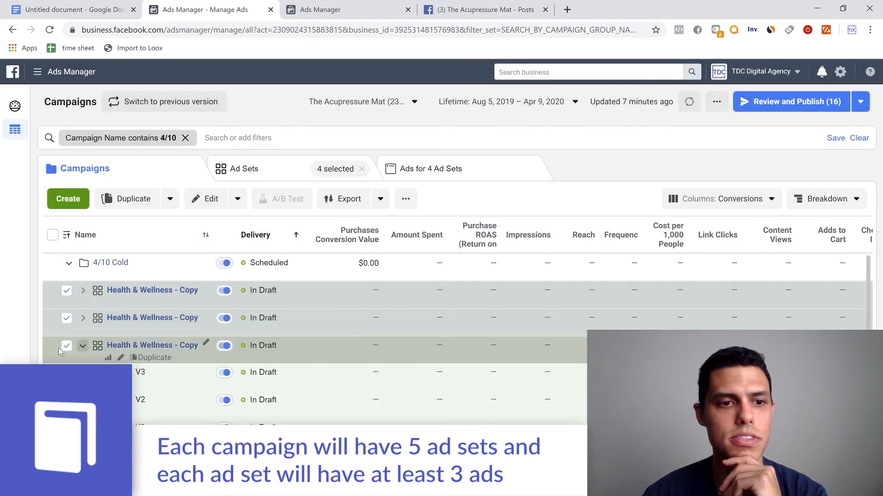
- Collapse the third copy's ads and deselect all four Health & Wellness copies
left_click(80, 349)
left_click(69, 343)
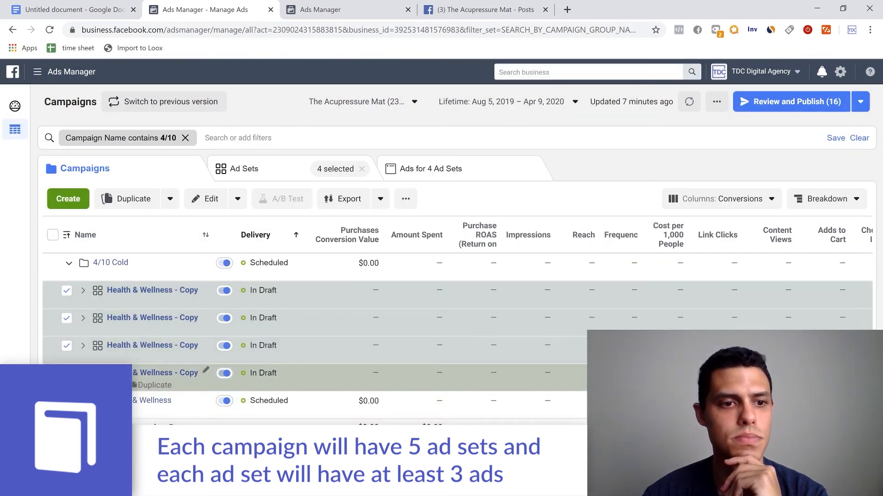
left_click(67, 345)
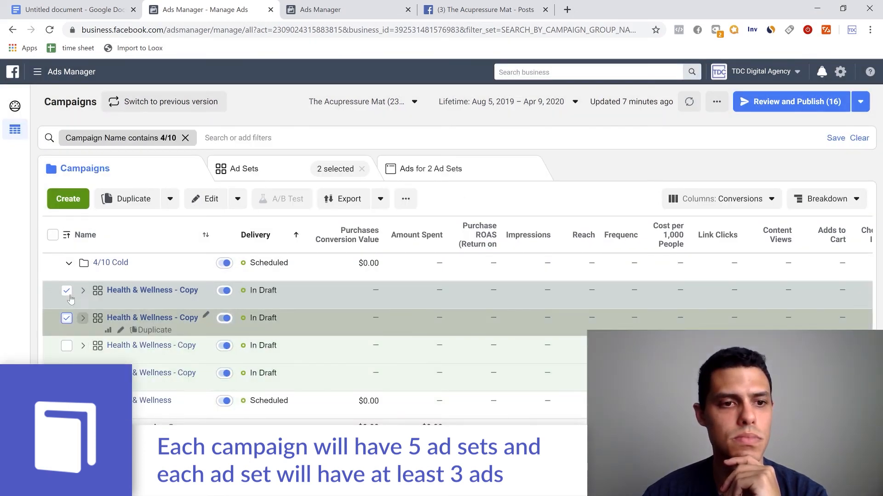
left_click(66, 318)
left_click(67, 290)
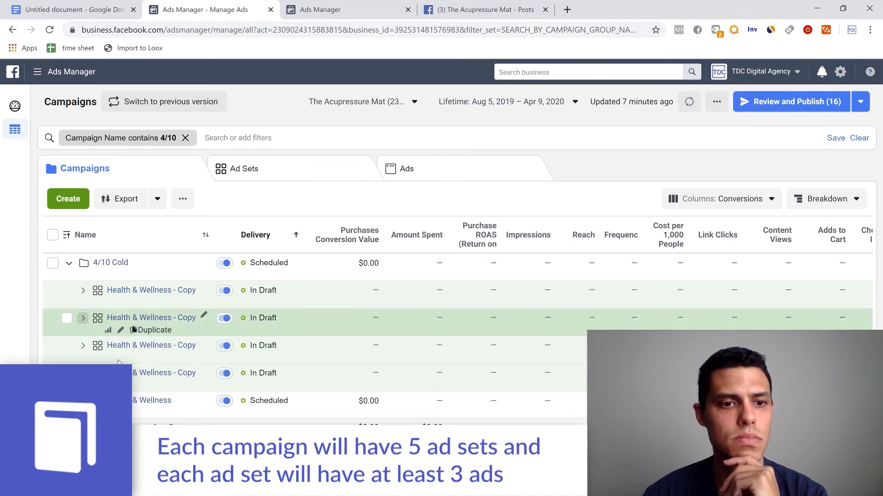
- Open the fourth Health & Wellness copy for editing and replace its Health & wellness interest with Personal care
left_click(120, 387)
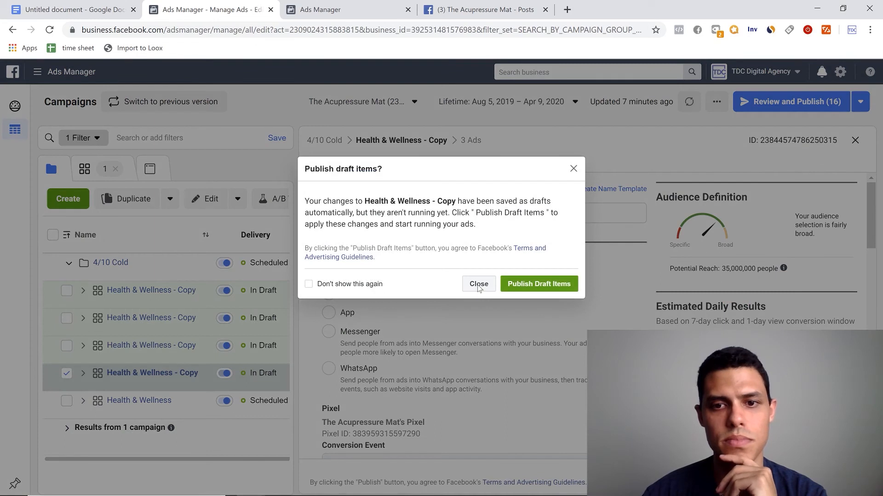
left_click(478, 284)
scroll(478, 349, "down", 10)
scroll(478, 357, "down", 9)
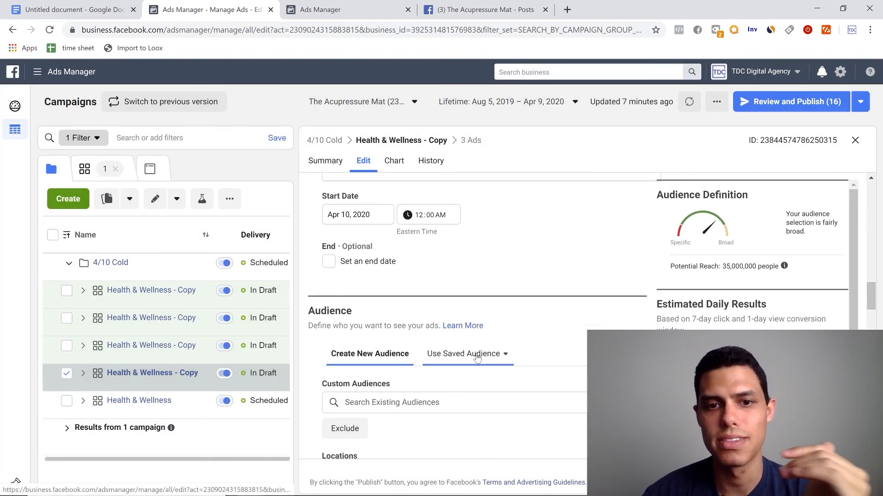
scroll(465, 360, "down", 8)
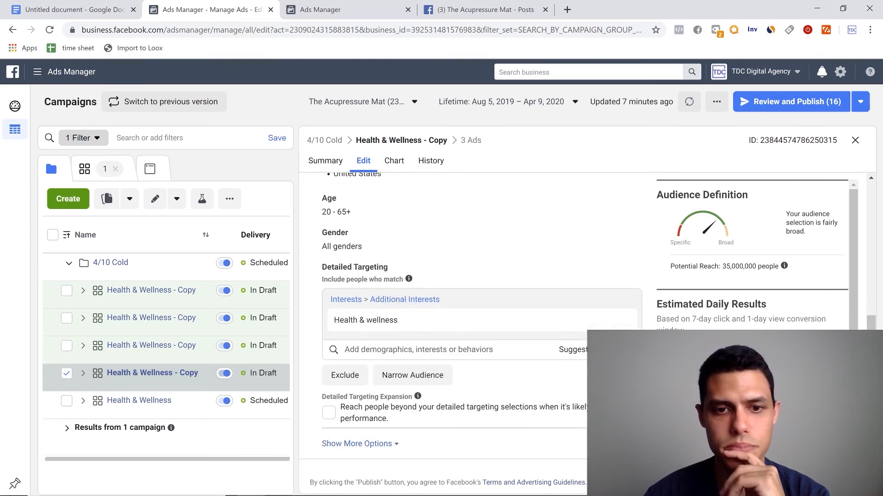
left_click(574, 350)
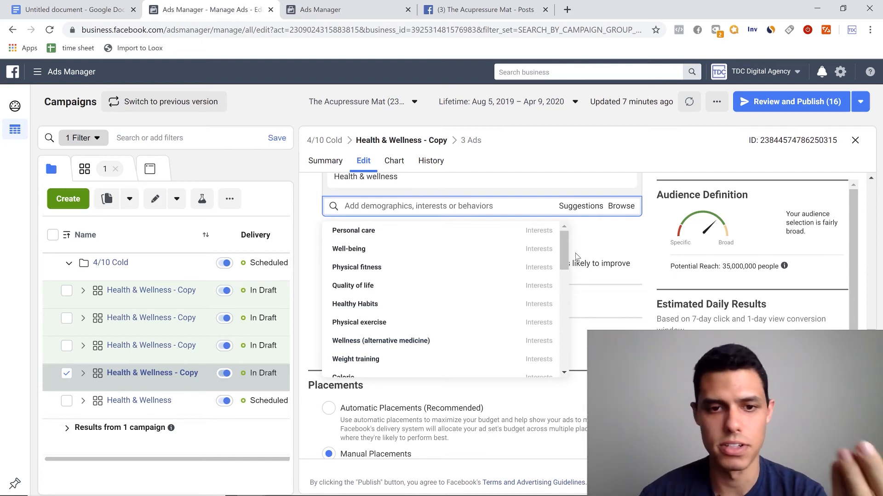
mouse_move(474, 243)
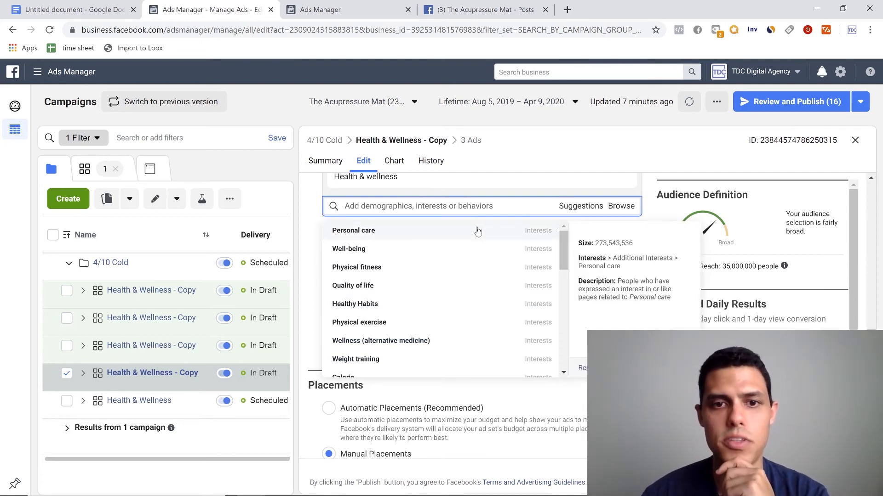
left_click(477, 230)
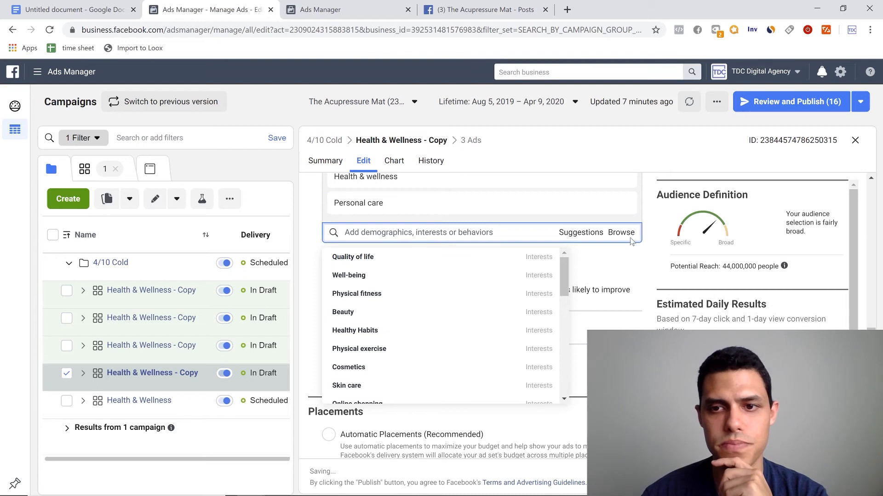
scroll(630, 248, "up", 3)
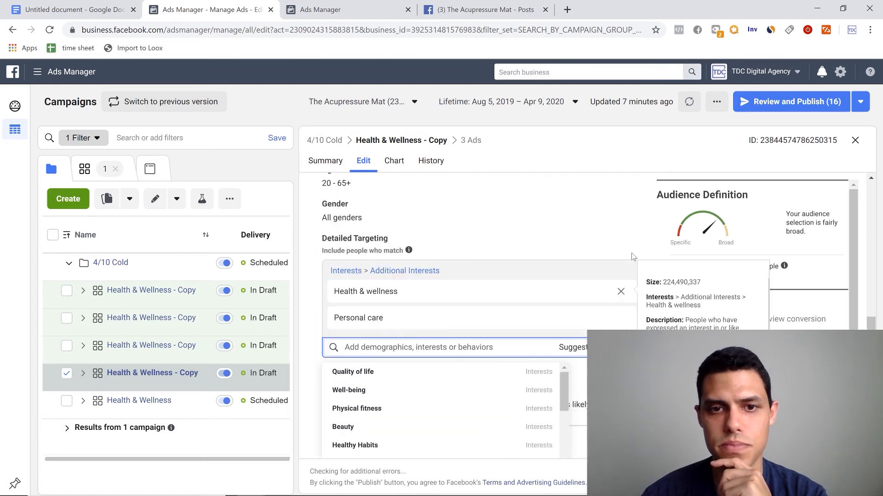
left_click(621, 293)
left_click(666, 248)
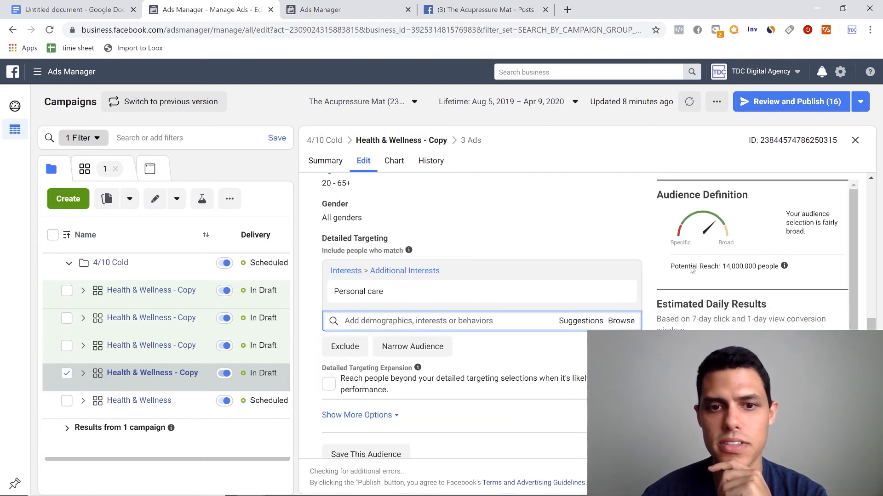
- Rename this ad set copy as "Personal Care", publish it, and close the editor
left_click_drag(871, 324, 875, 184)
left_click_drag(398, 213, 294, 209)
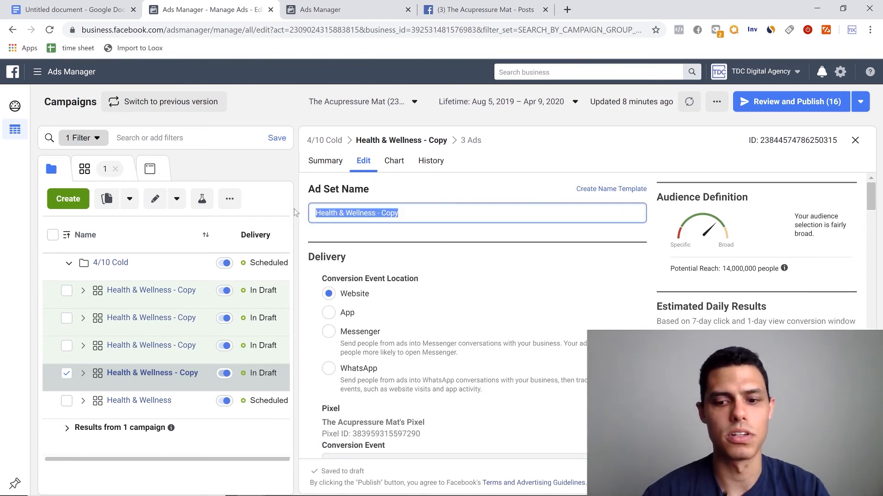
type("Personal Care")
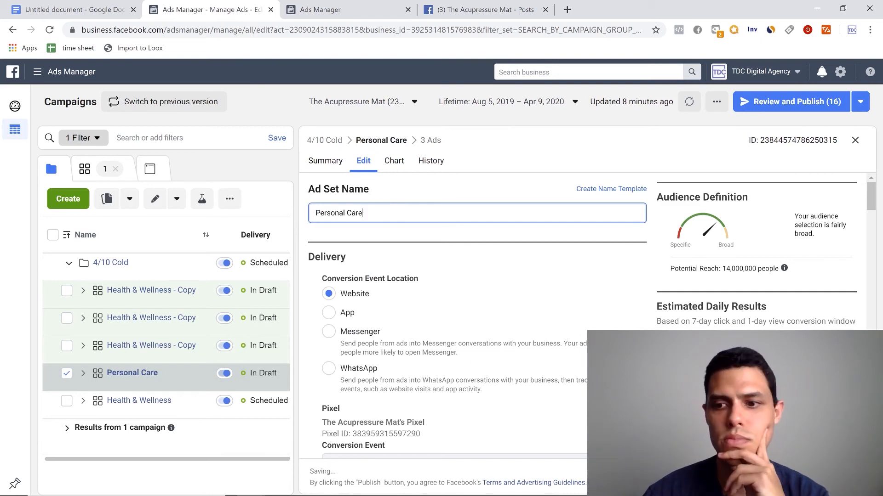
key("Tab")
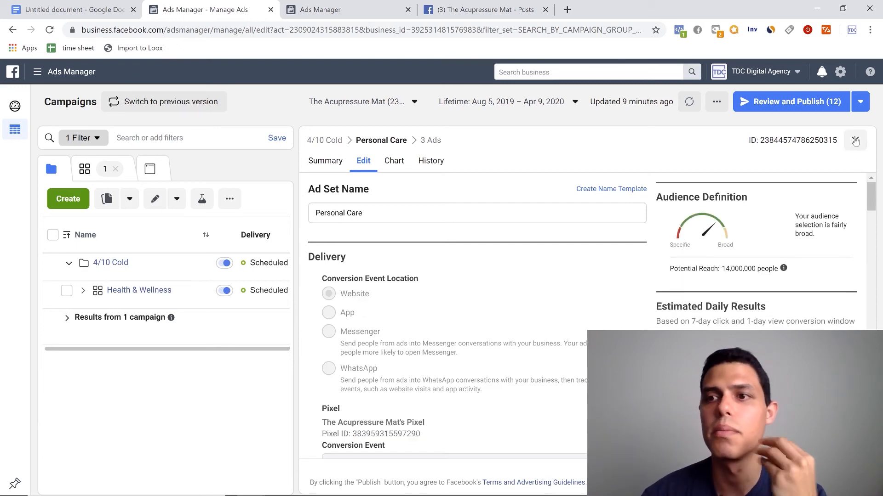
left_click(855, 141)
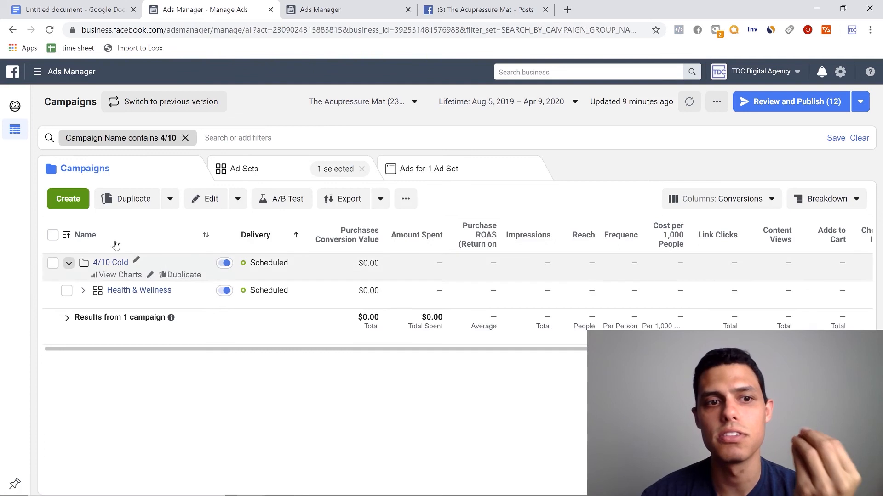
- Reload the campaigns page, expand the 4/10 Cold campaign, and deselect the Personal Care ad set
left_click(272, 31)
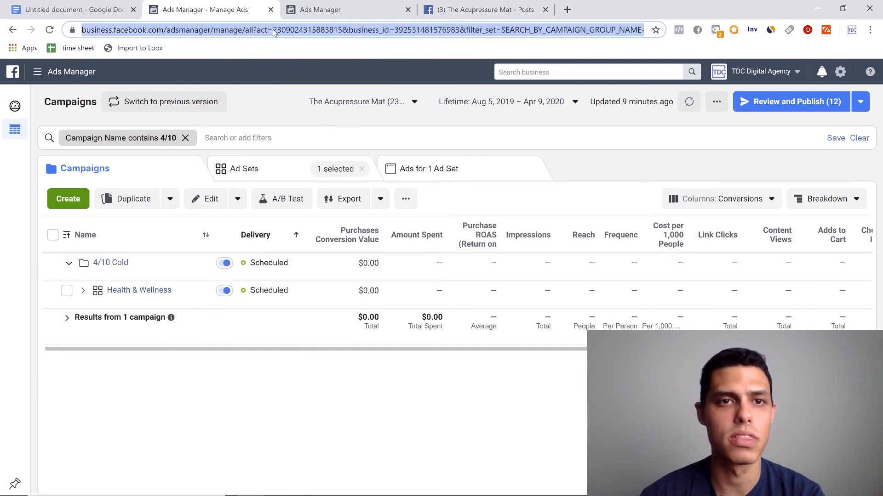
key("Return")
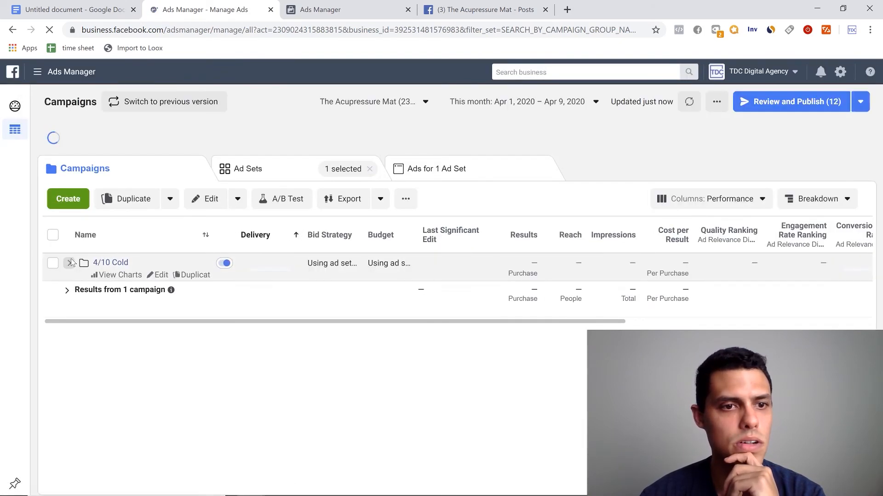
left_click(70, 261)
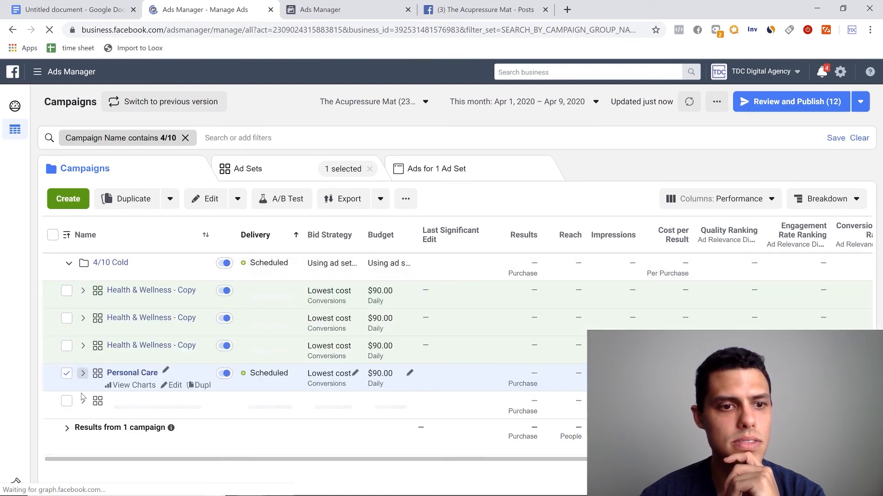
left_click(66, 373)
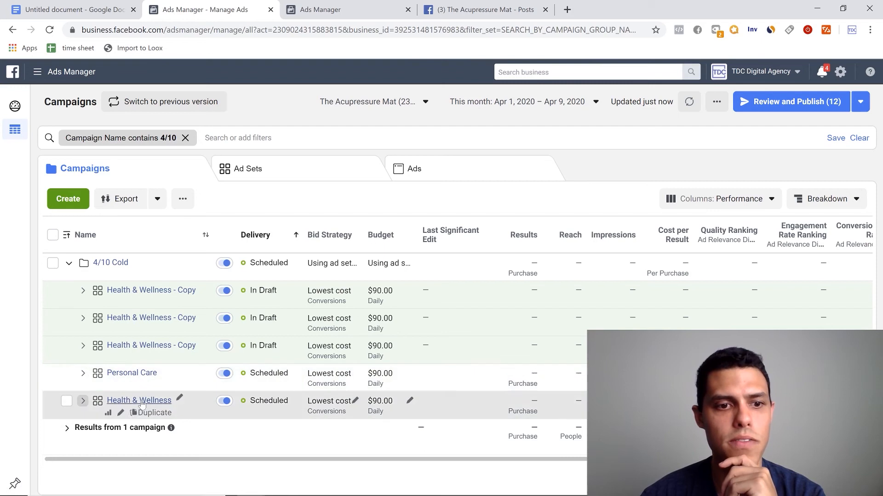
- Open the Health & Wellness copy directly above Personal Care for editing and replace its interest with Quality of life
left_click(121, 359)
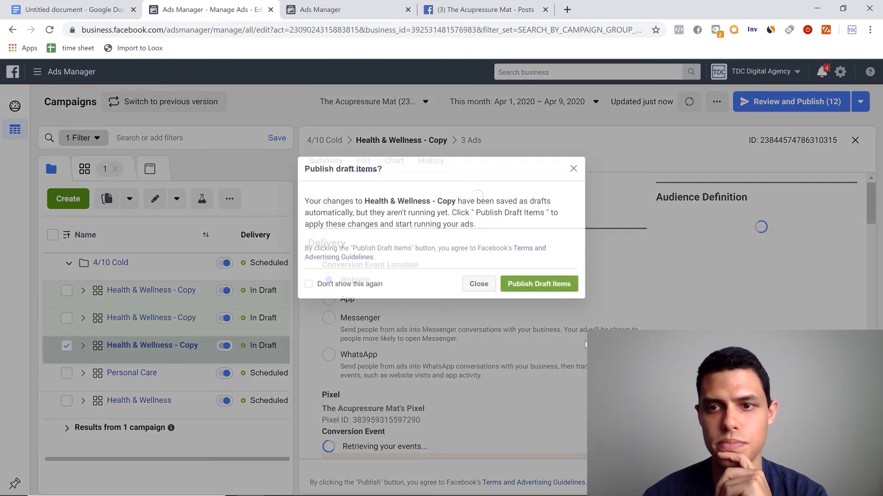
left_click(478, 284)
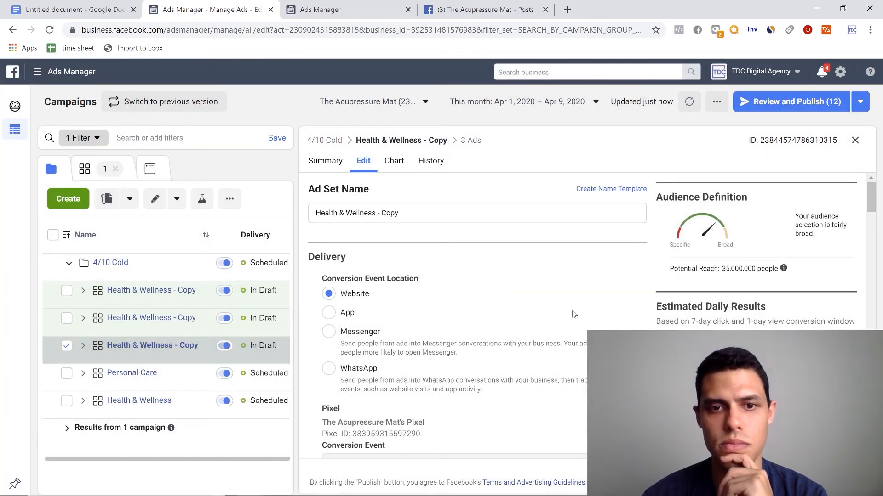
left_click_drag(871, 207, 853, 353)
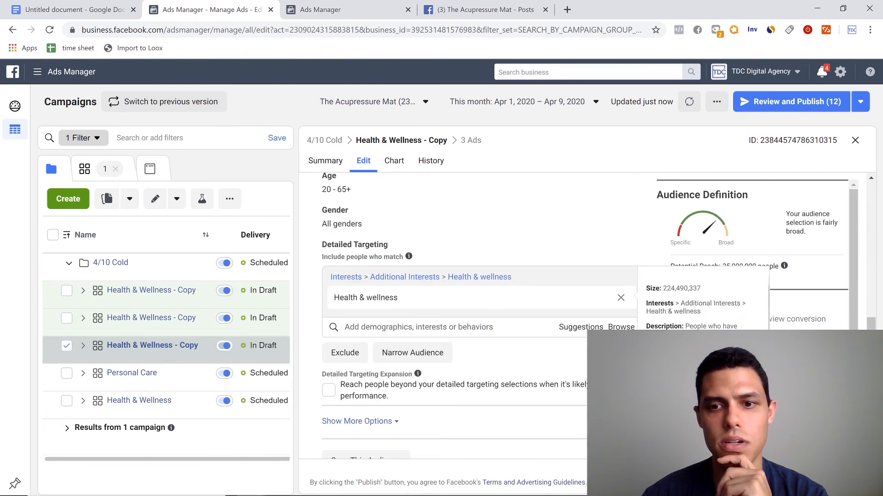
left_click(584, 334)
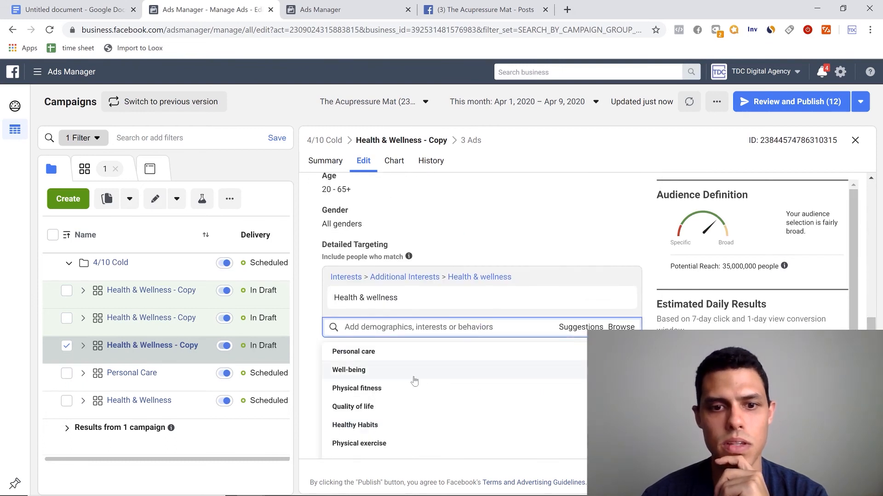
left_click(415, 416)
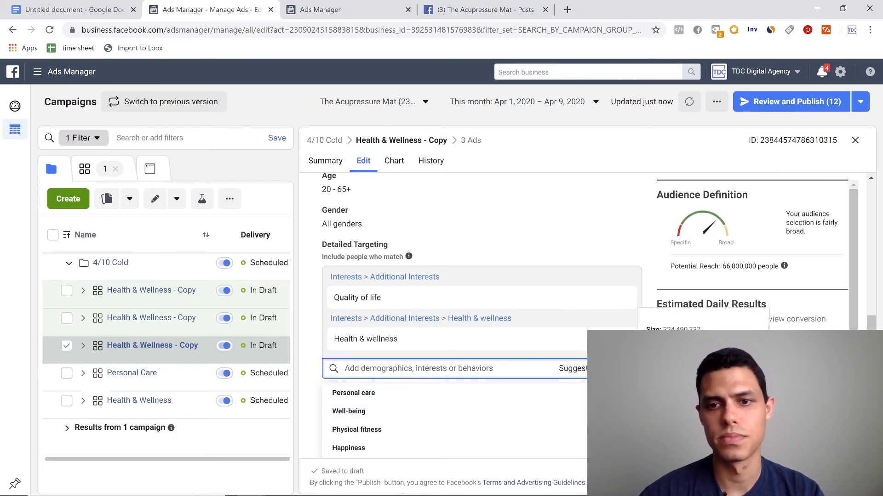
left_click(631, 318)
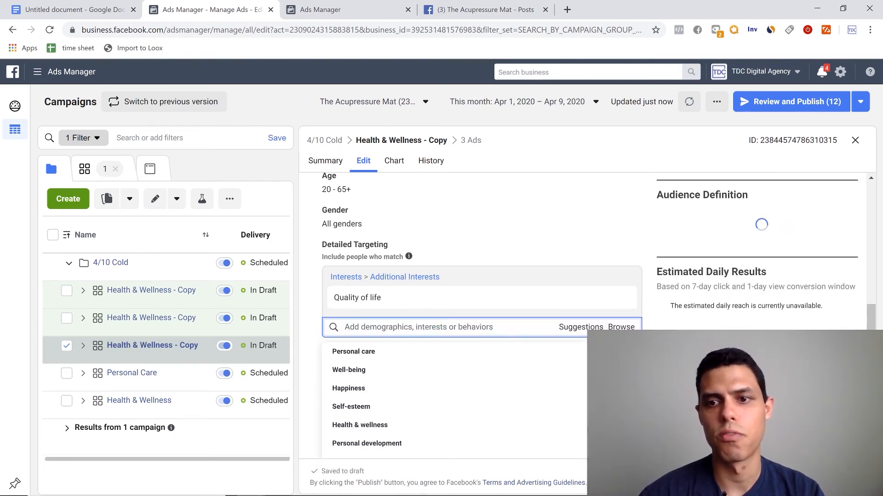
left_click(647, 242)
- Rename this ad set copy as "Quality of Life"
scroll(544, 184, "up", 15)
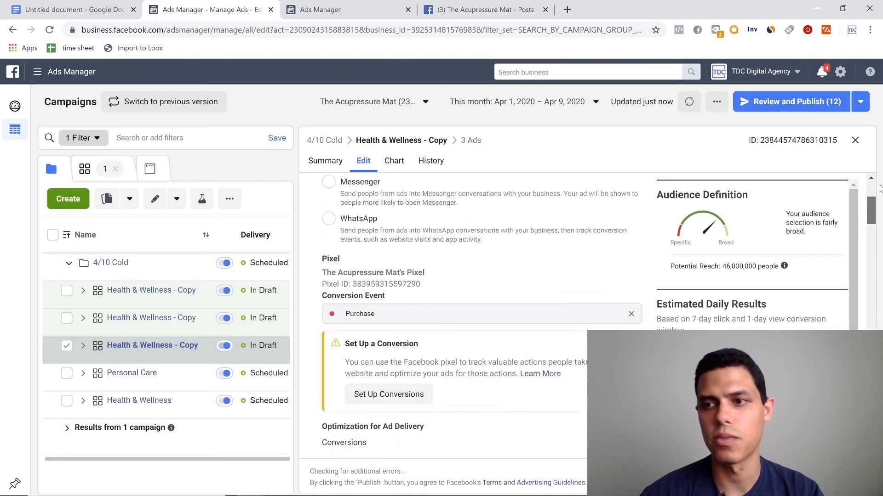
left_click_drag(400, 212, 254, 208)
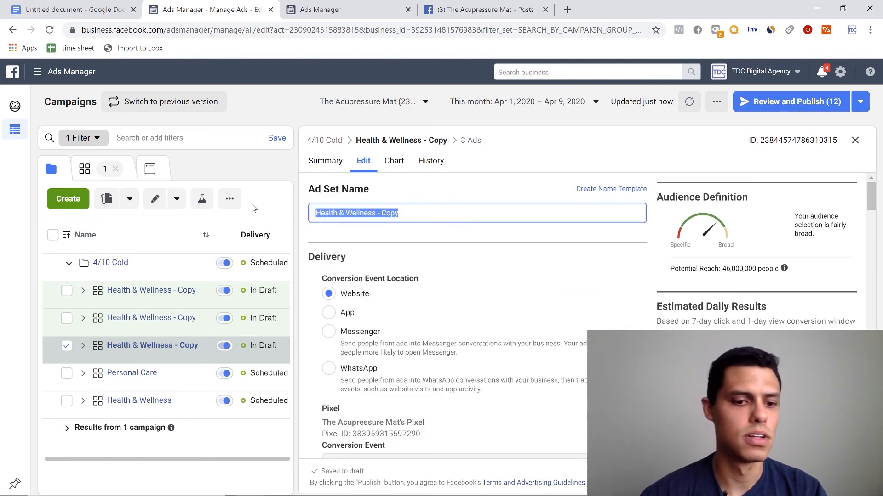
type("Quality of Life")
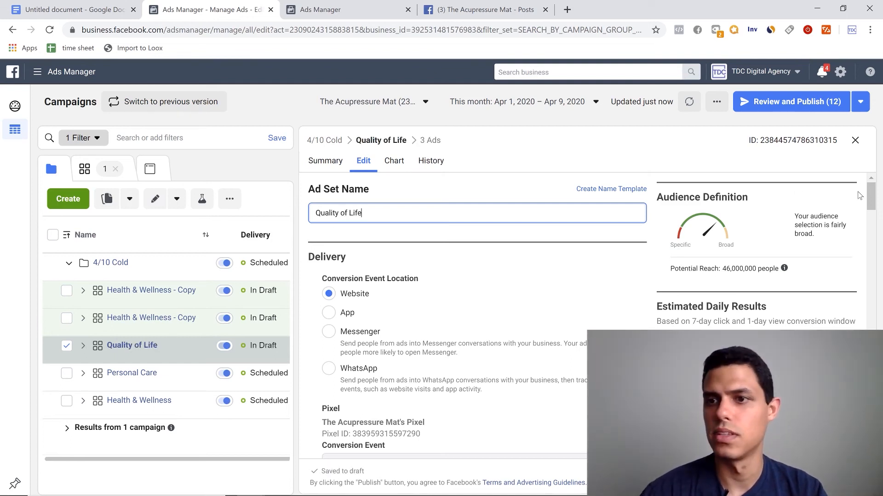
- Check the Quality of Life ad set's detailed targeting, publish the ad set, and close the editor
left_click_drag(873, 205, 868, 347)
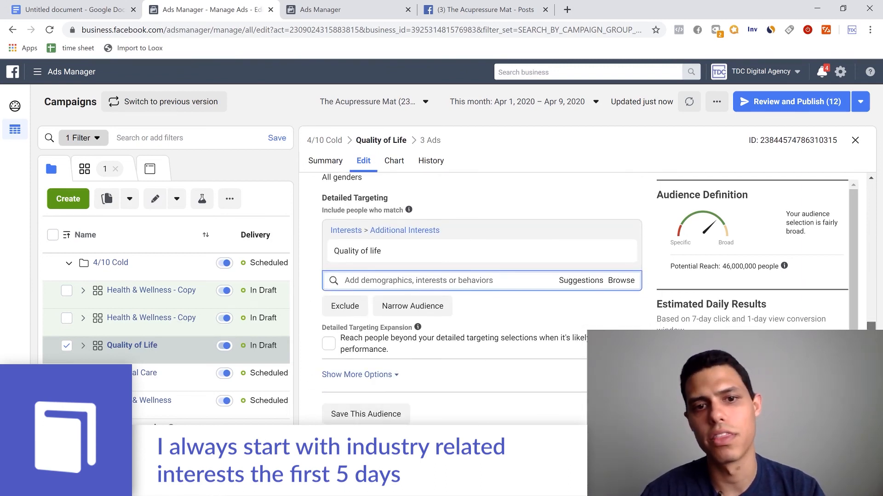
scroll(457, 199, "up", 15)
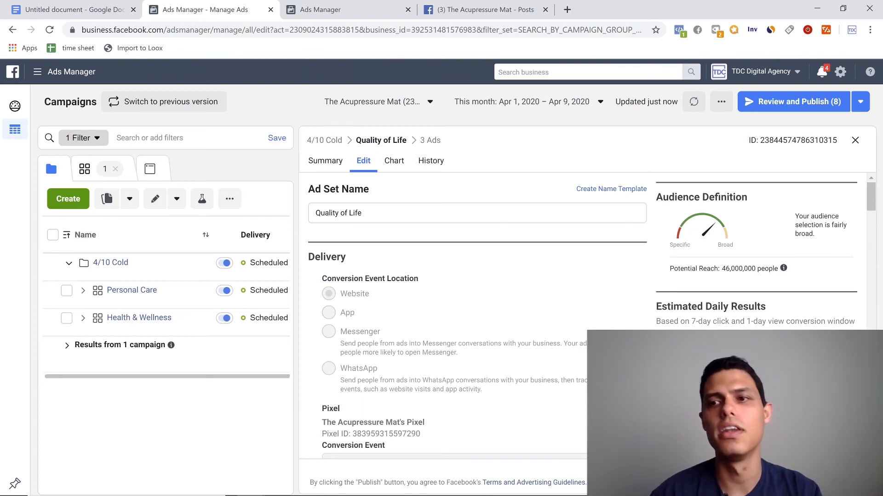
left_click(855, 141)
- Reload the campaigns page, expand the 4/10 Cold campaign, and deselect the Quality of Life ad set
left_click(156, 32)
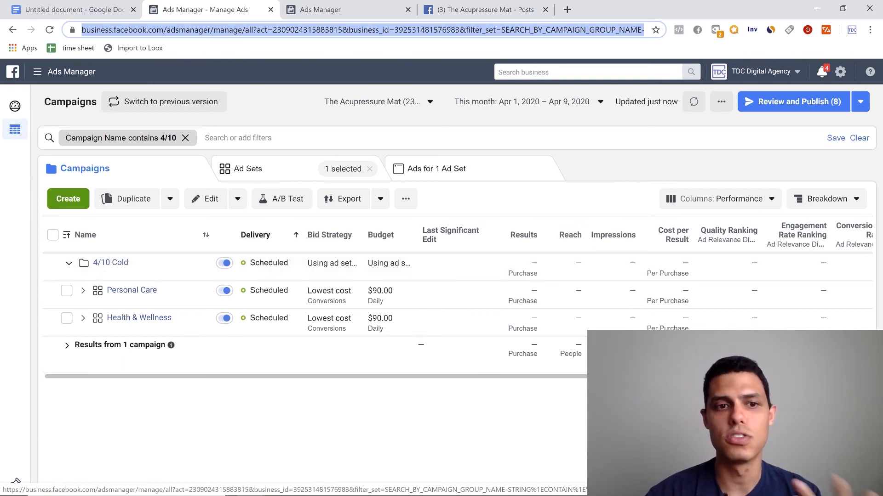
key("Return")
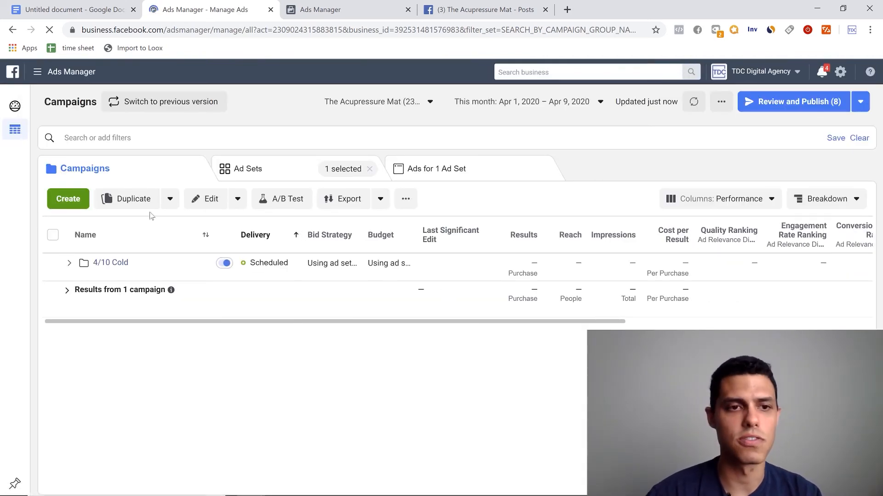
left_click(69, 263)
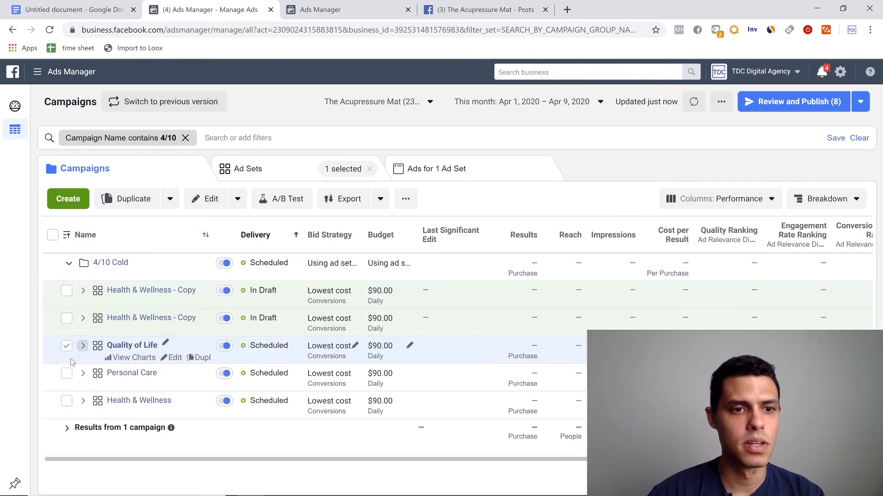
left_click(67, 346)
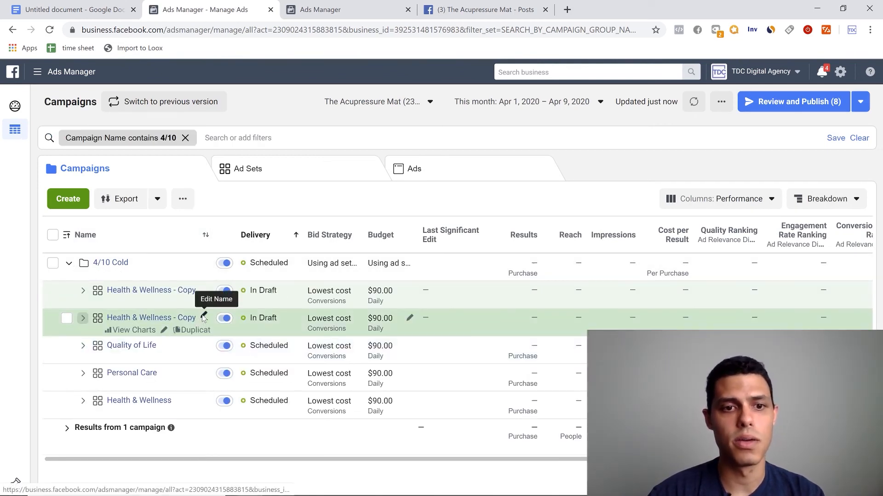
- Open the Health & Wellness copy directly above Quality of Life for editing and replace its interest with the suggested Physical exercise
left_click(203, 318)
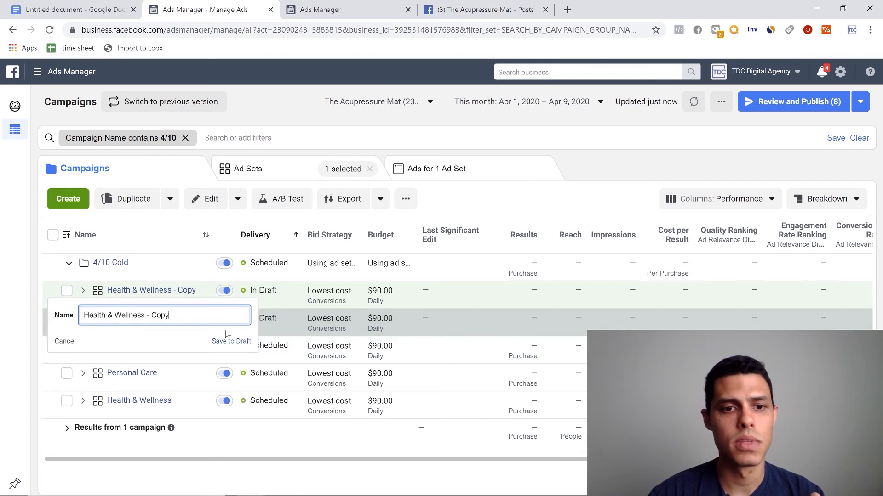
left_click(234, 343)
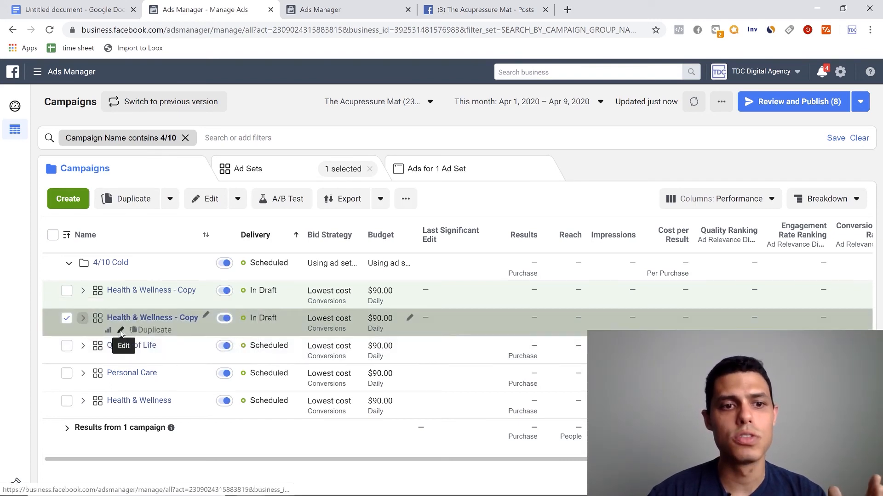
left_click(120, 331)
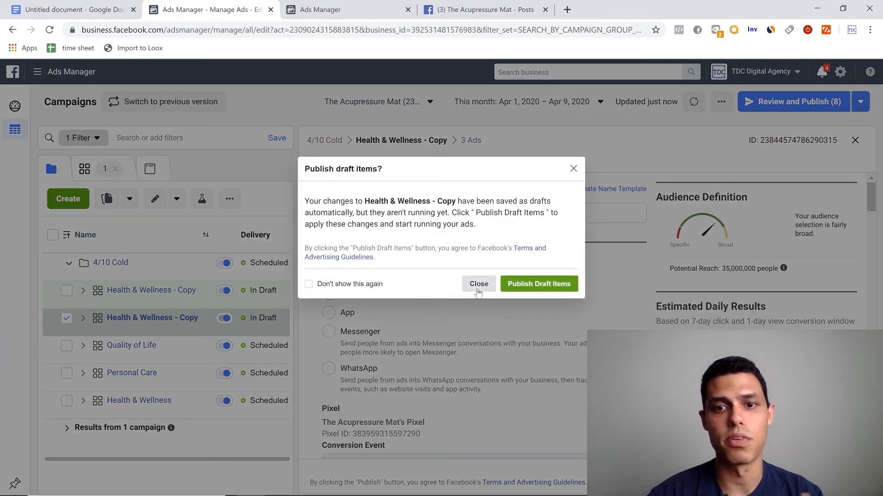
left_click(477, 287)
scroll(477, 294, "down", 10)
scroll(468, 320, "down", 8)
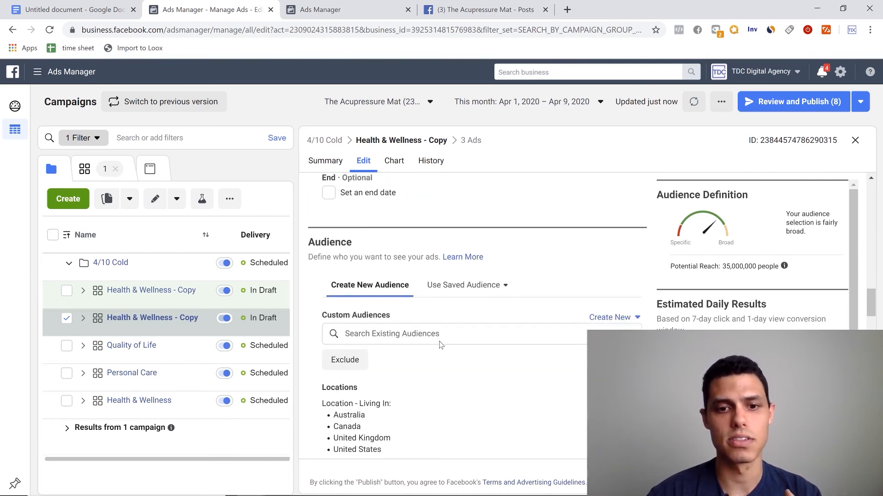
scroll(441, 345, "down", 7)
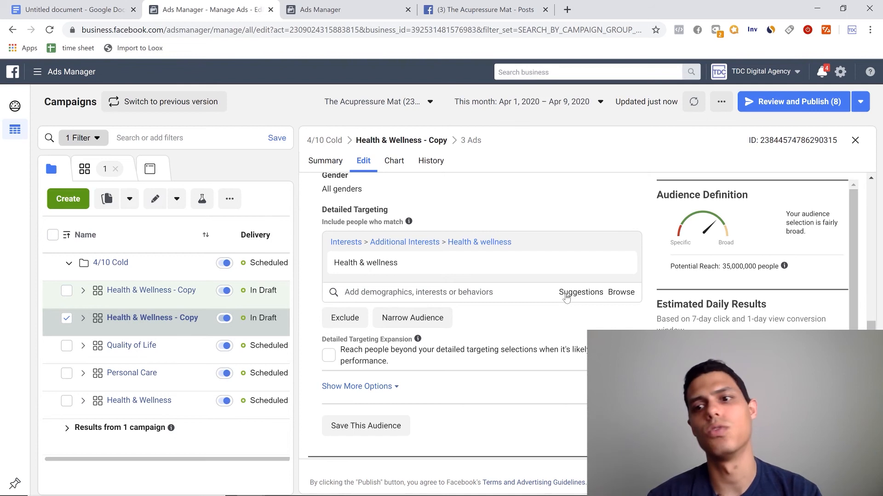
left_click(567, 295)
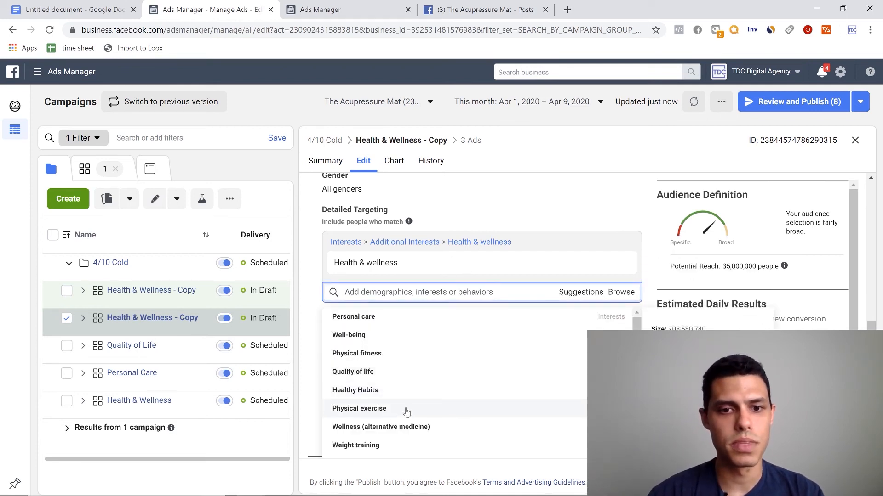
left_click(422, 409)
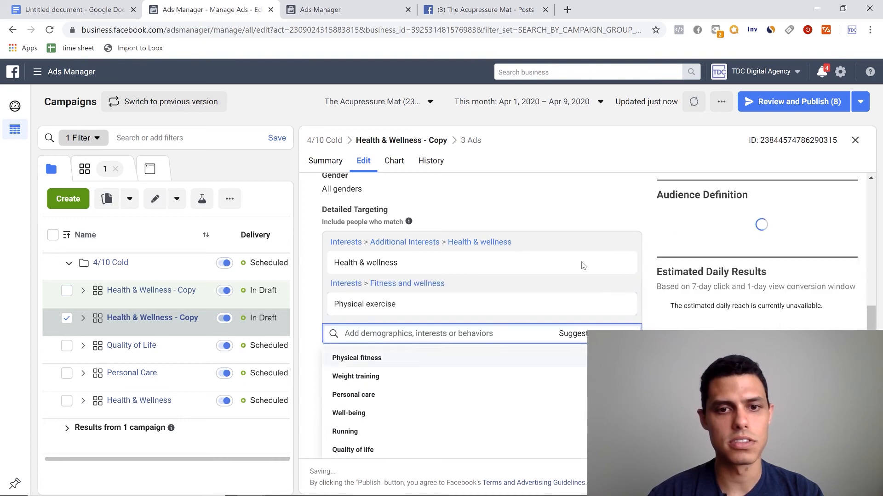
left_click(620, 263)
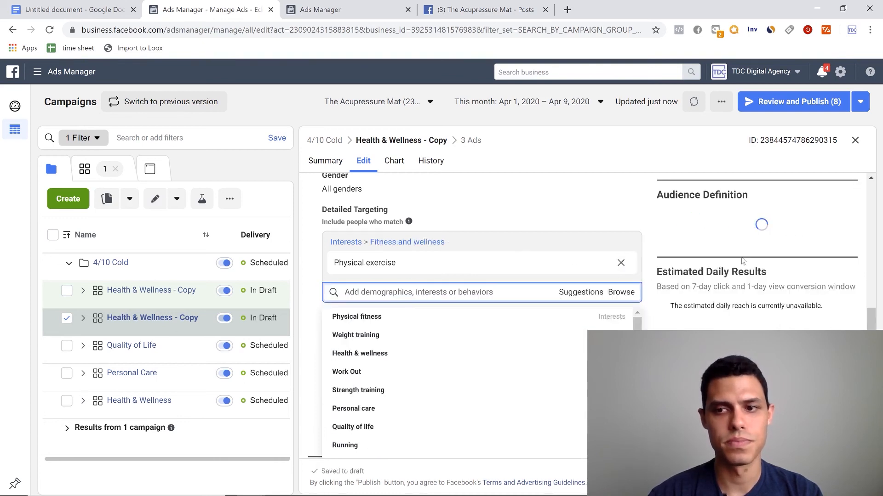
left_click(666, 265)
- Rename this ad set copy as "Physical Exercise", publish it, and close the editor
left_click_drag(870, 334, 871, 190)
left_click(423, 213)
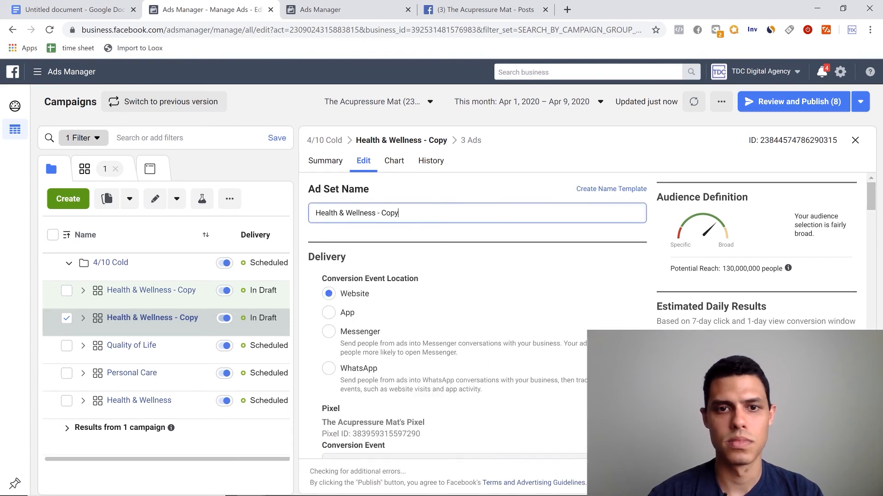
key("ctrl+a")
type("Phts")
key("BackSpace")
key("BackSpace")
type("ysical E")
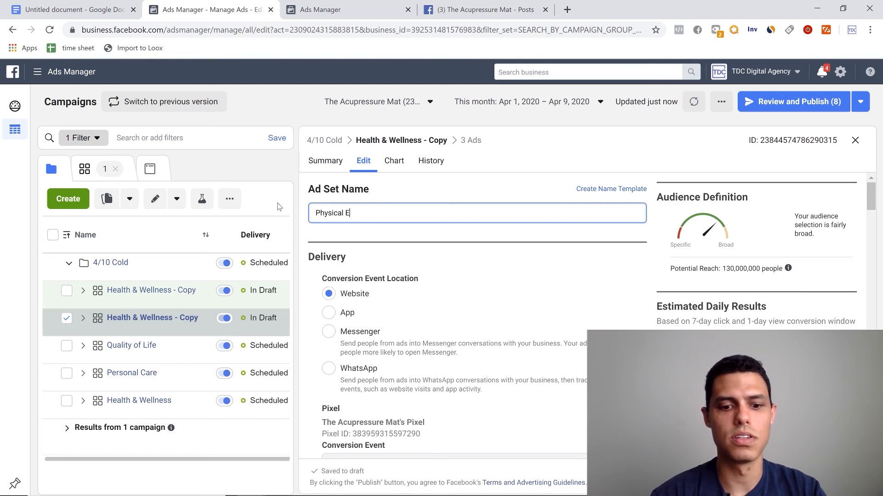
type("xcercise")
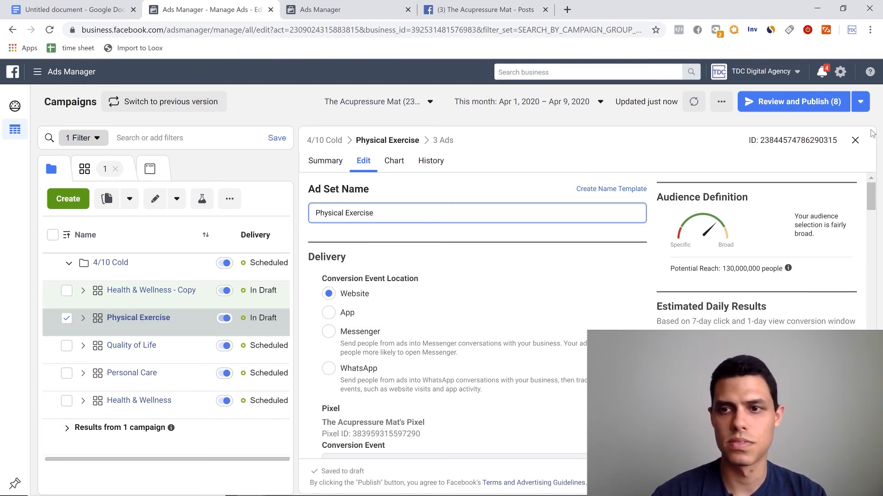
mouse_move(871, 198)
left_mouse_down()
mouse_move(869, 342)
mouse_move(869, 186)
left_mouse_up()
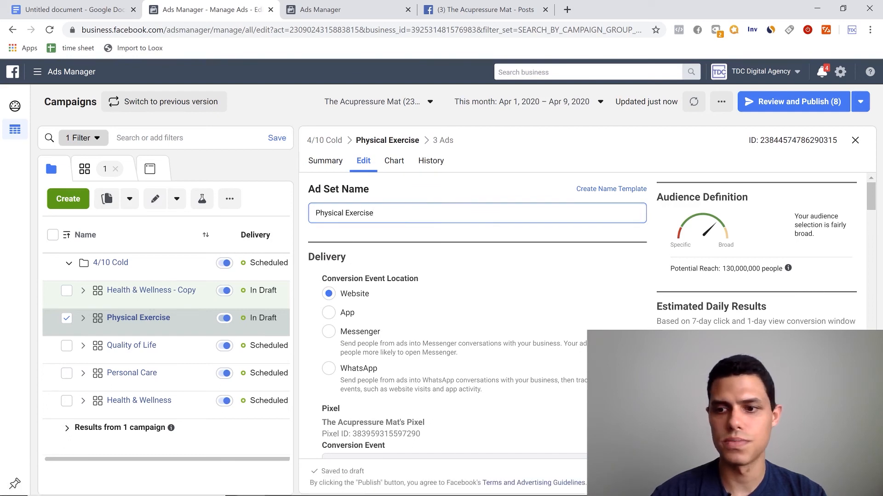
left_click(847, 477)
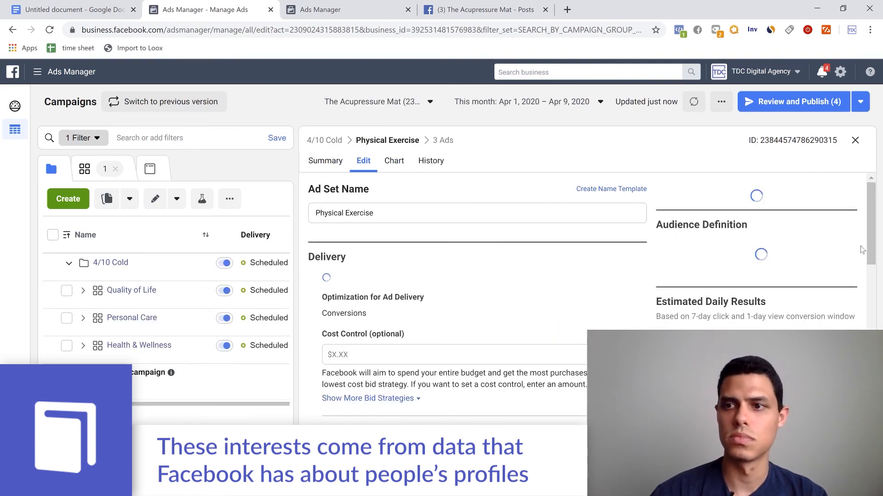
left_click(855, 140)
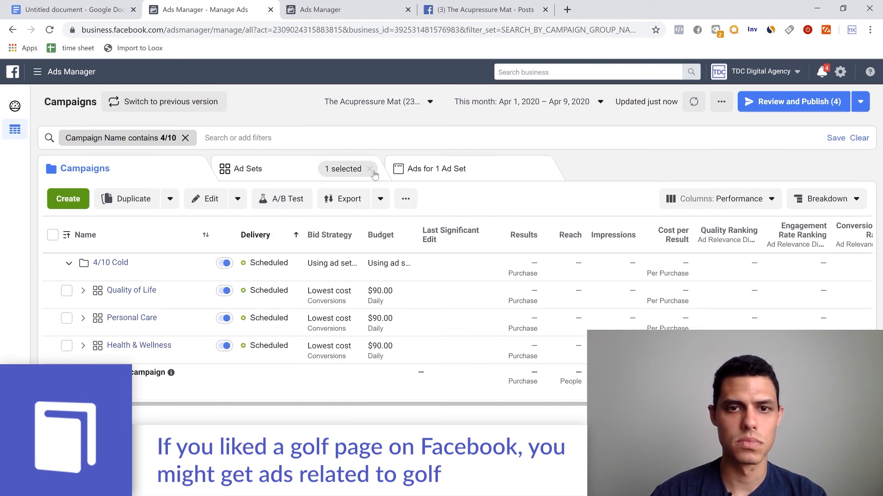
- Show the ad sets list, reload the page, and deselect the Physical Exercise ad set
left_click(373, 172)
left_click(225, 35)
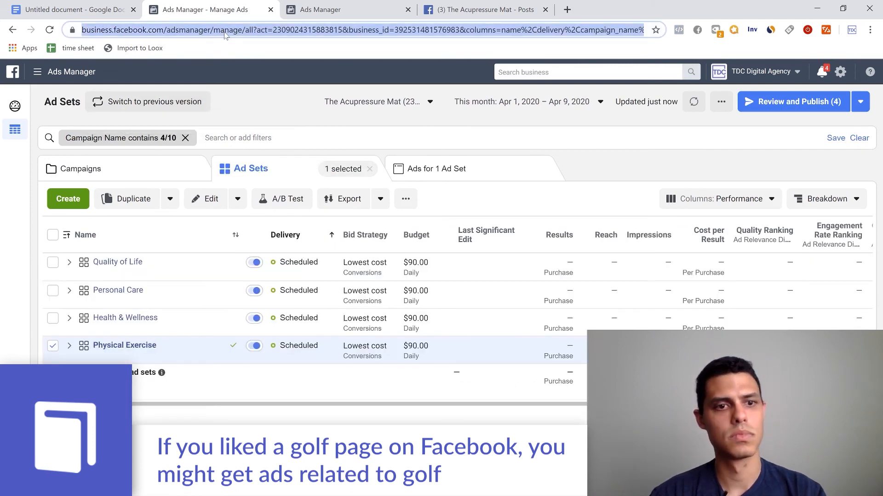
key("Return")
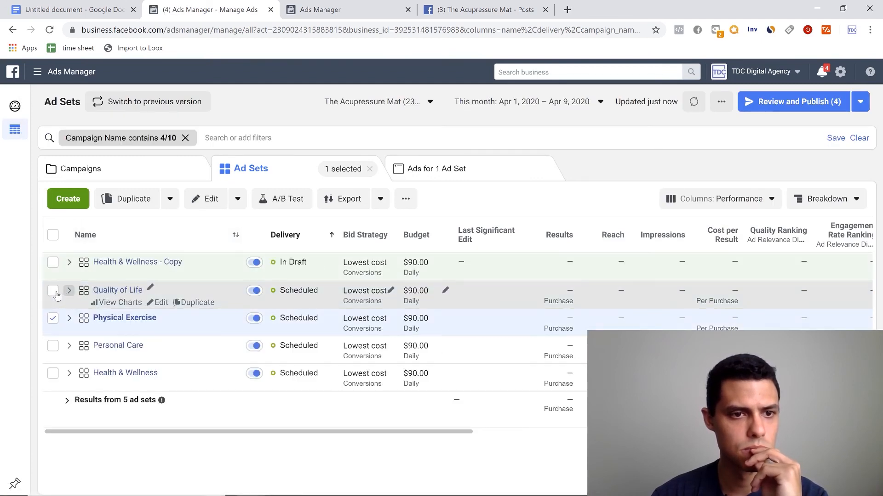
left_click(52, 319)
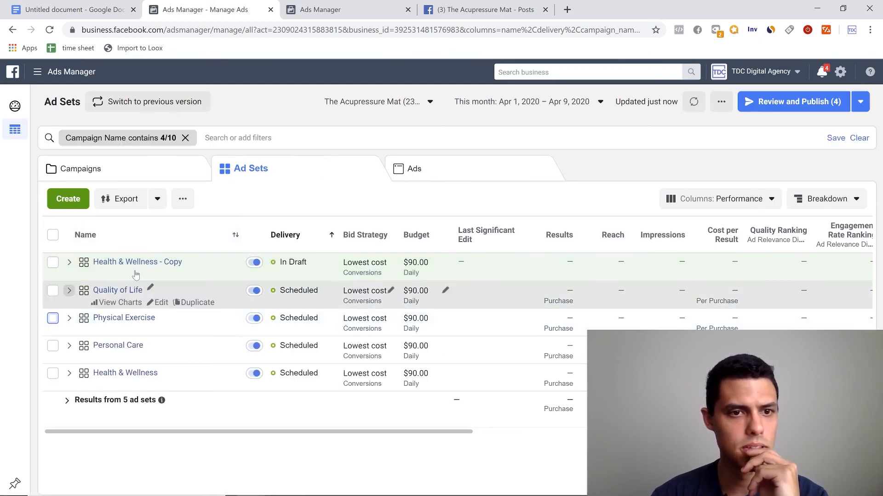
- Open the last remaining Health & Wellness copy for editing and replace its interest with the suggested Yoga
left_click(161, 275)
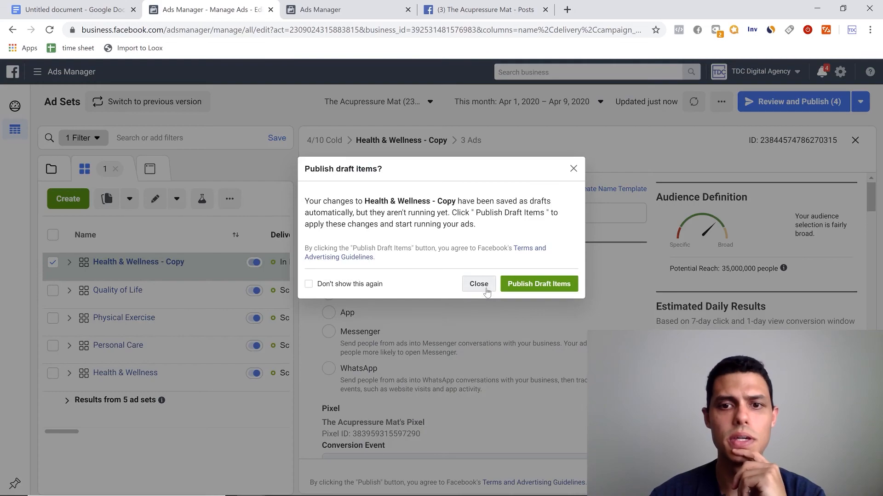
left_click(478, 284)
scroll(522, 331, "down", 15)
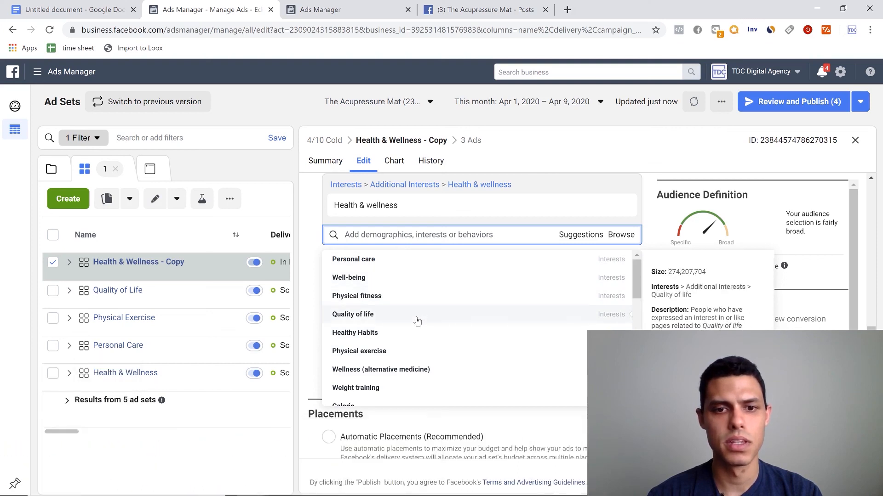
scroll(410, 335, "down", 2)
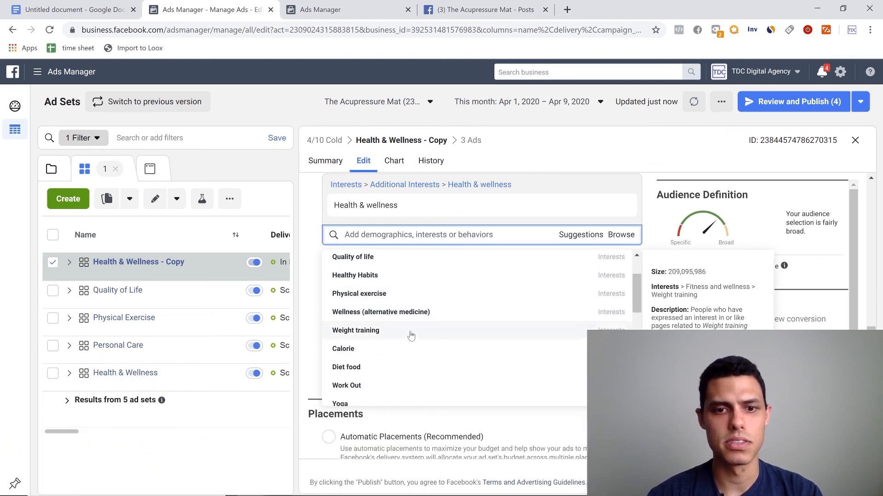
scroll(422, 368, "down", 3)
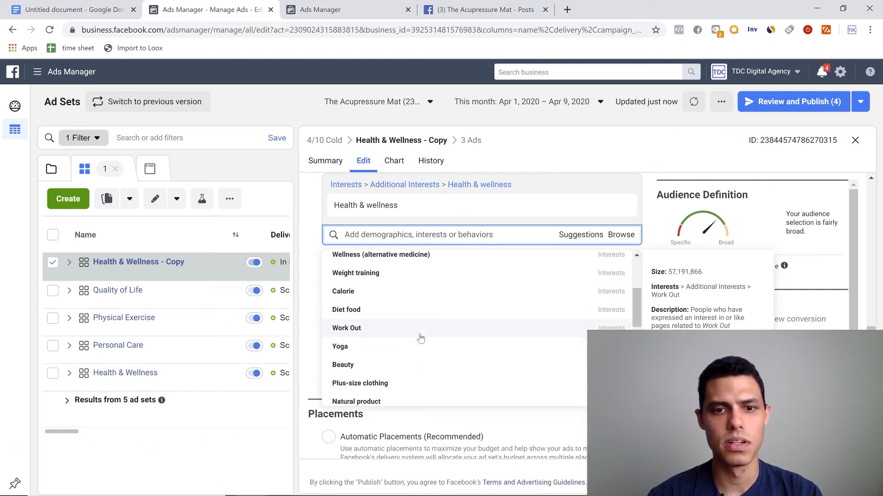
left_click(401, 346)
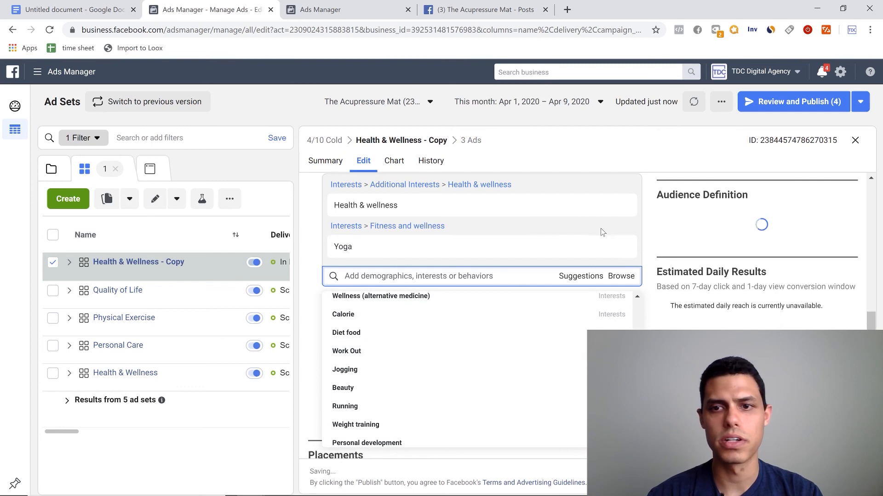
left_click(621, 205)
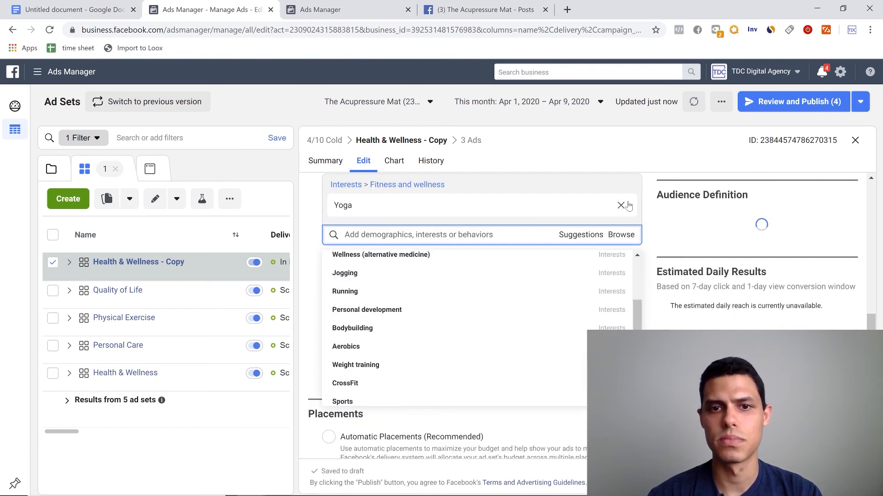
left_click(648, 184)
- Rename this ad set copy as "Yoga", publish it, and return to the campaigns list
scroll(648, 185, "up", 5)
scroll(648, 185, "up", 10)
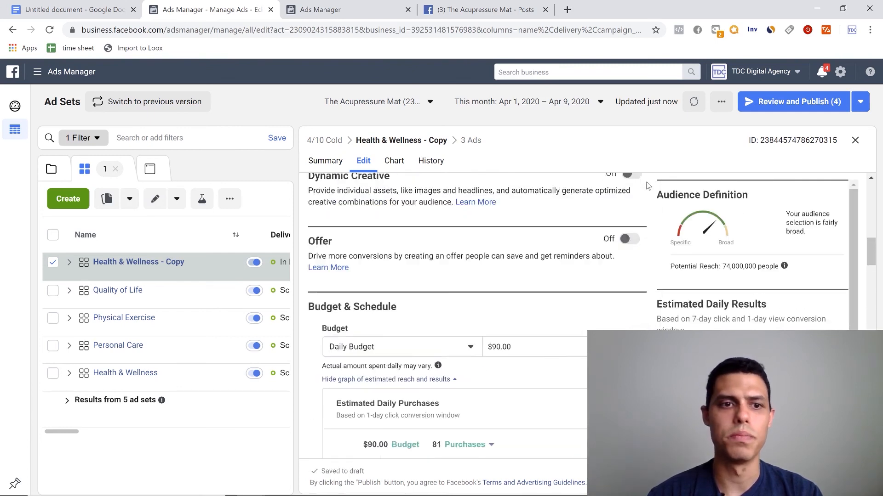
double_click(390, 213)
key("ctrl+a")
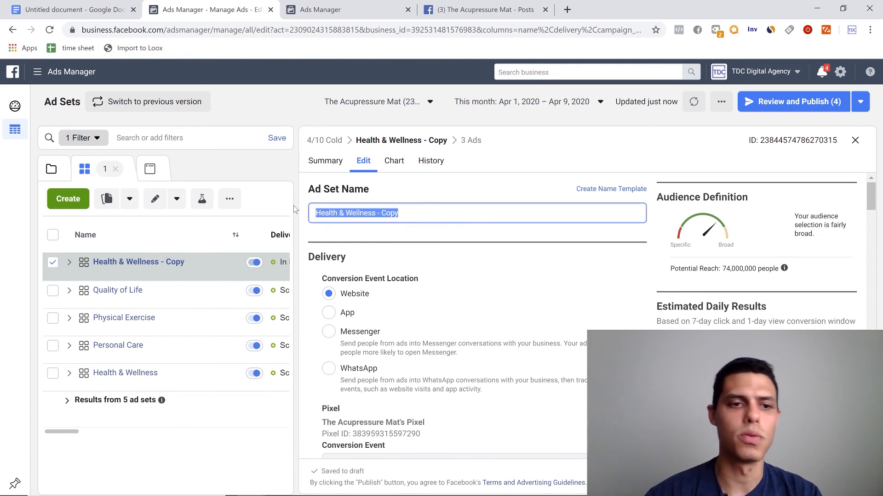
type("Yoga")
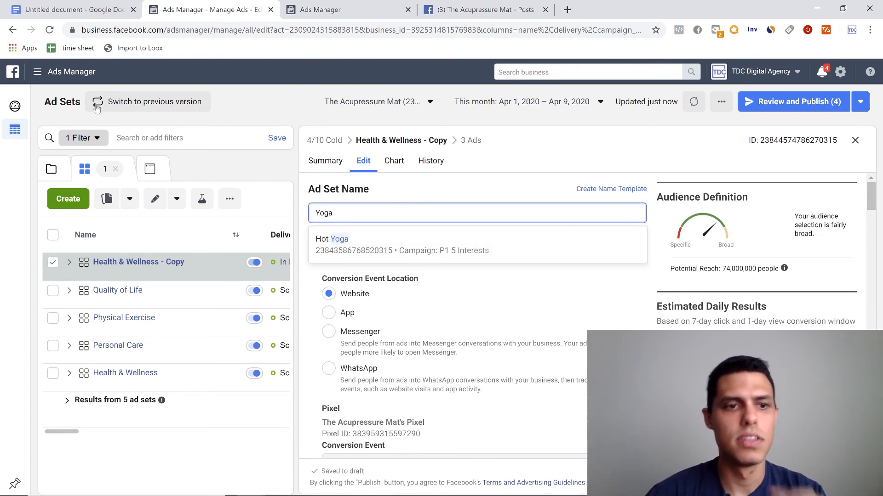
left_click(439, 194)
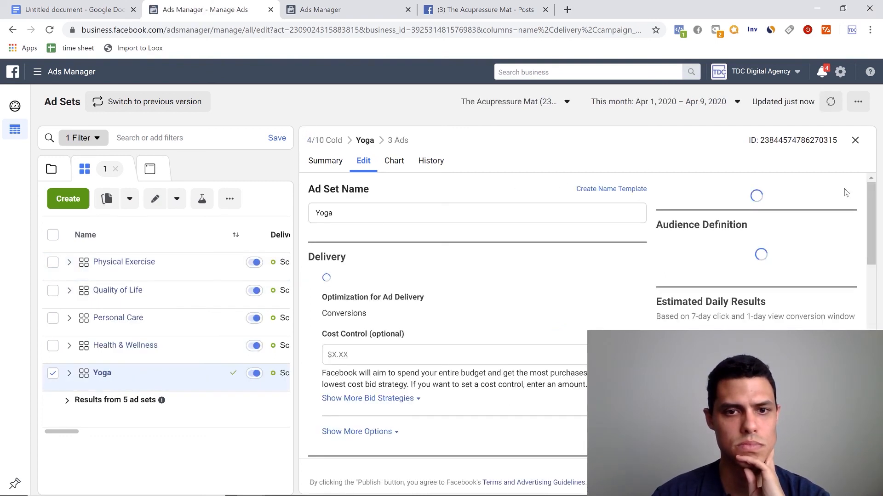
left_click(855, 140)
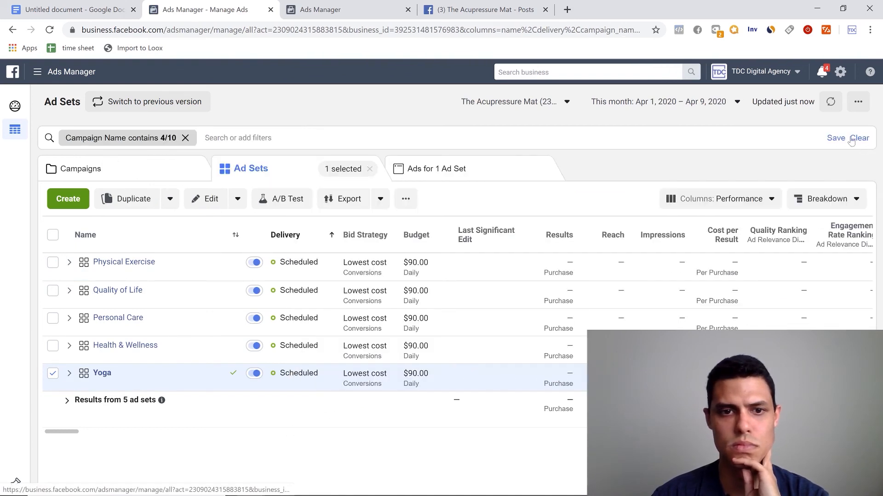
left_click(131, 175)
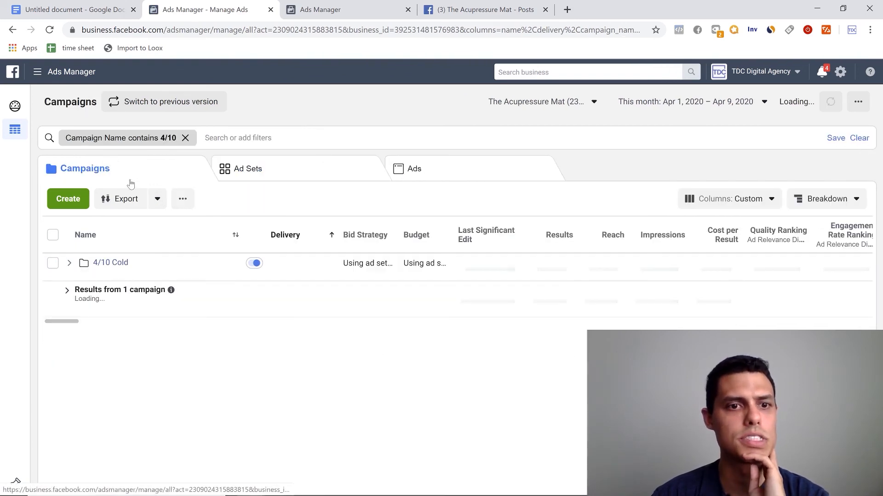
- Expand the 4/10 Cold campaign's ad sets and multiply 90 by 5 in Calculator for the total daily budget
left_click(69, 263)
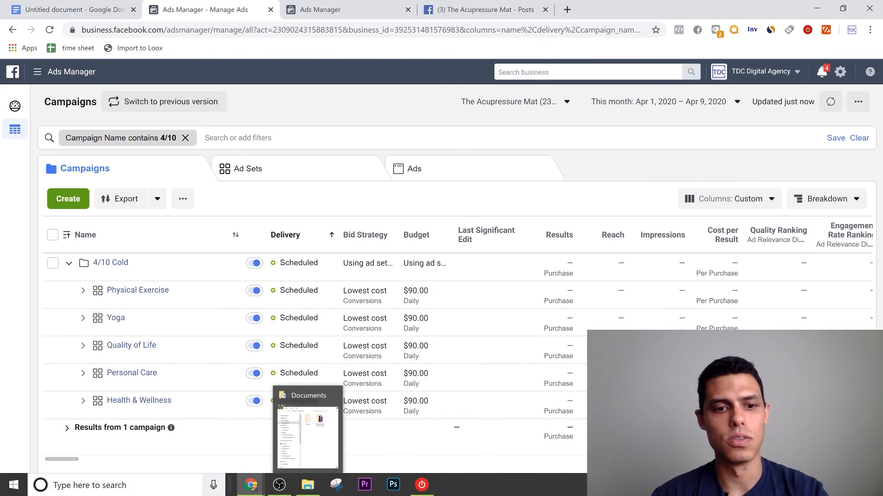
key("super")
type("ca")
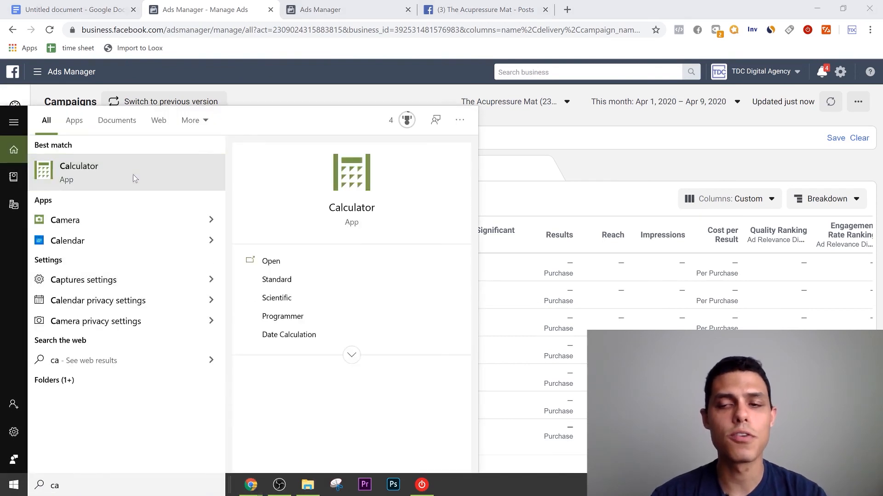
left_click(132, 178)
type("90")
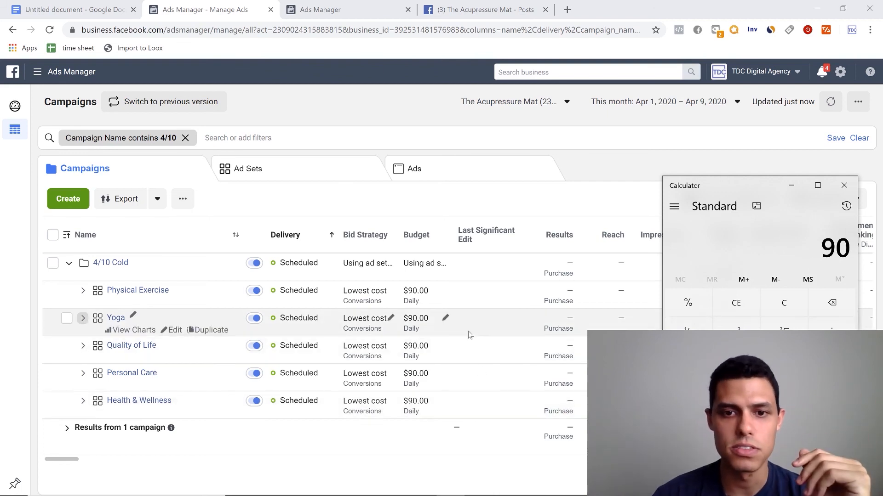
type("5")
key("Return")
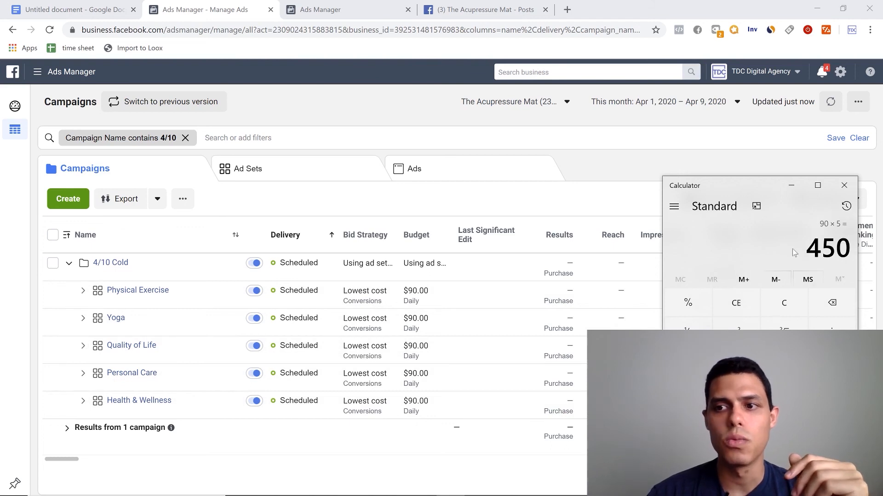
left_click_drag(806, 250, 849, 251)
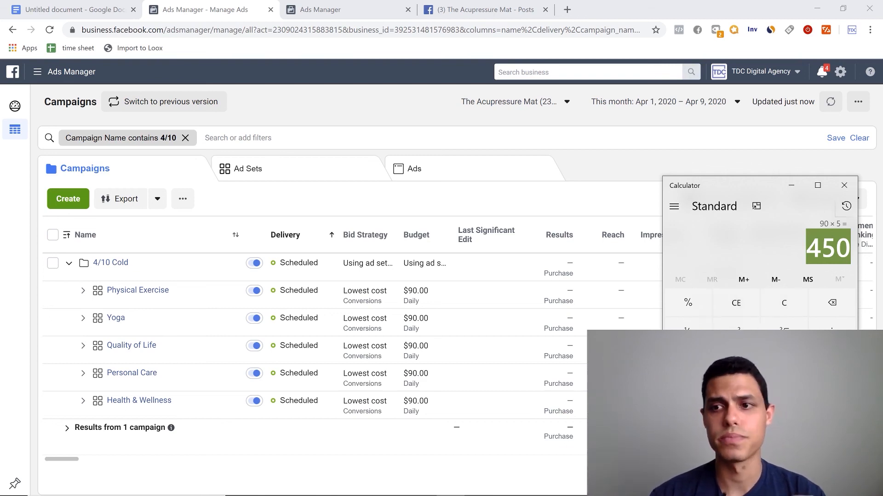
left_click(828, 248)
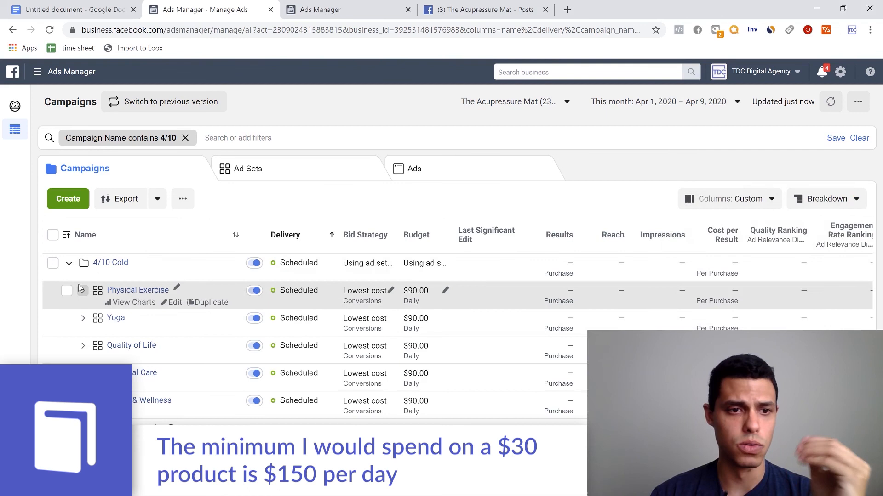
- Examine the ads inside the Physical Exercise and Yoga ad sets, leaving only the campaign's ad sets listed
left_click(83, 291)
left_click(83, 291)
left_click(83, 318)
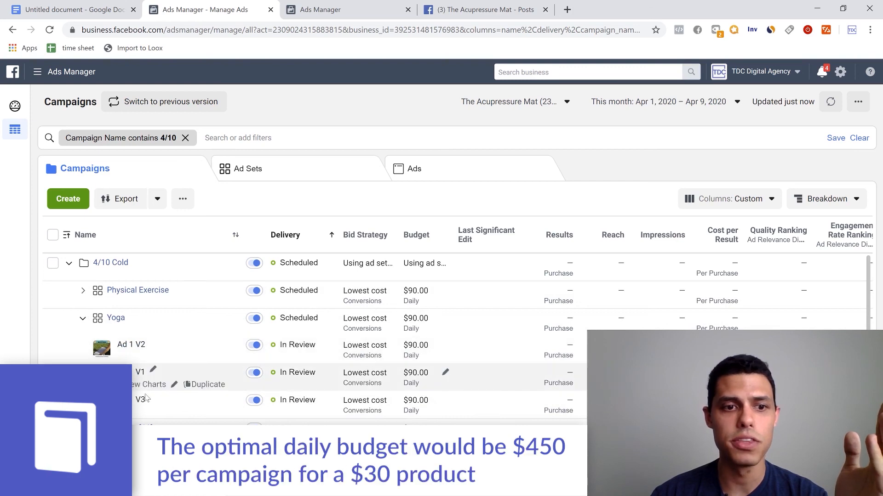
left_click(480, 9)
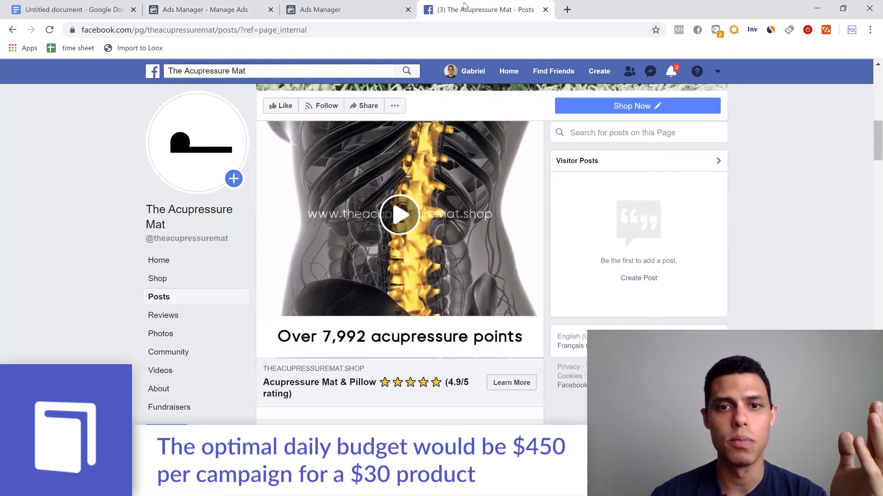
left_click(214, 14)
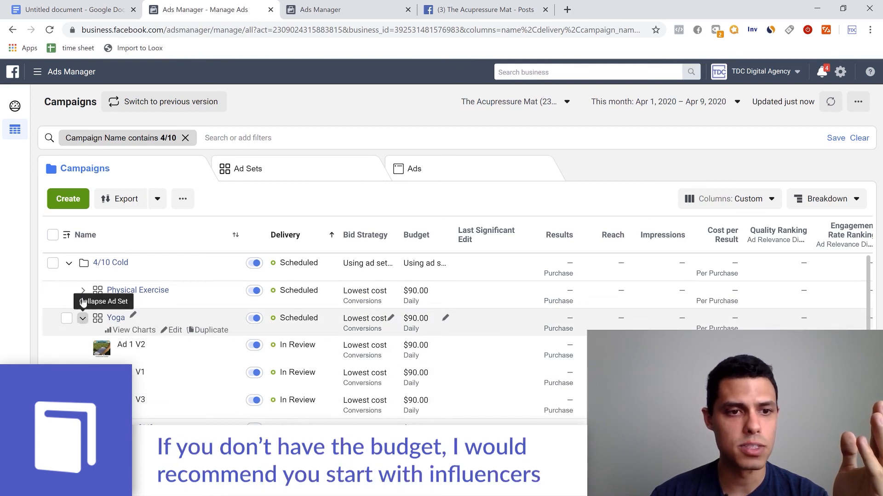
left_click(83, 318)
left_click(83, 291)
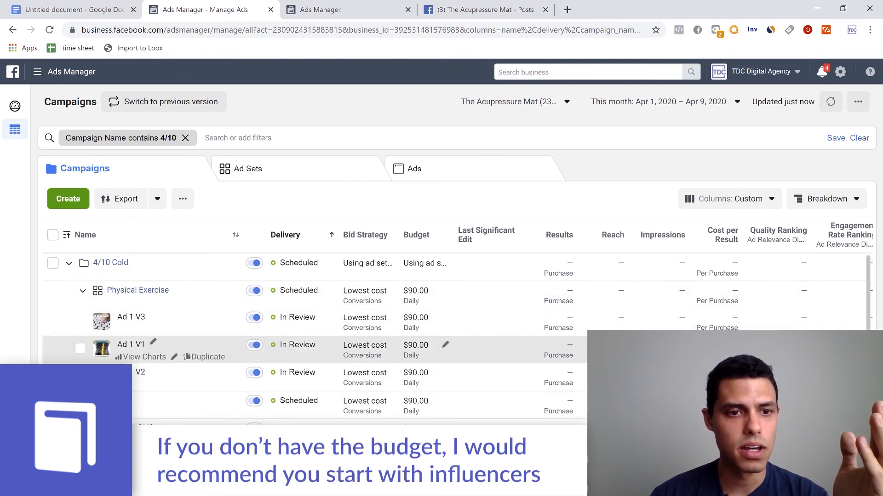
left_click(83, 293)
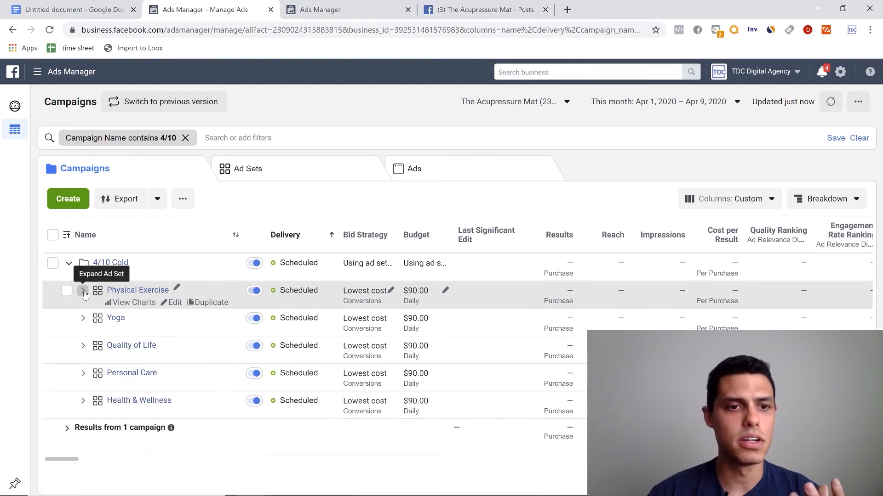
left_click(83, 291)
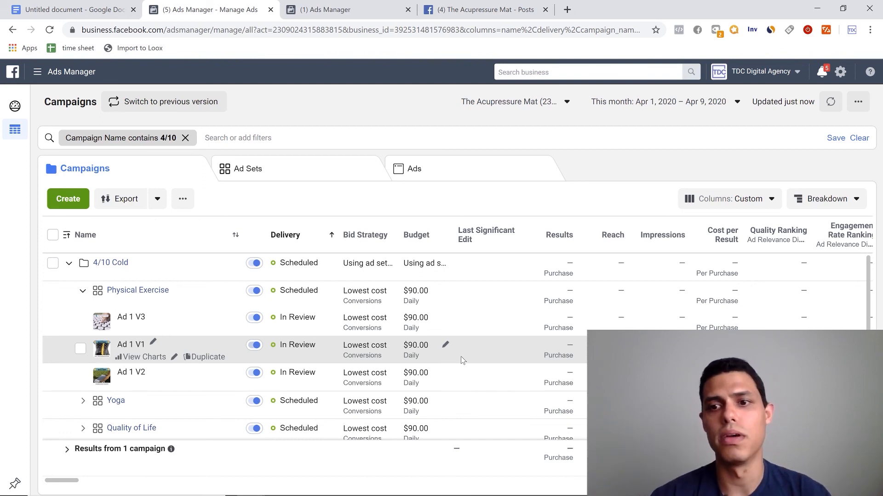
left_click(82, 291)
left_click(69, 264)
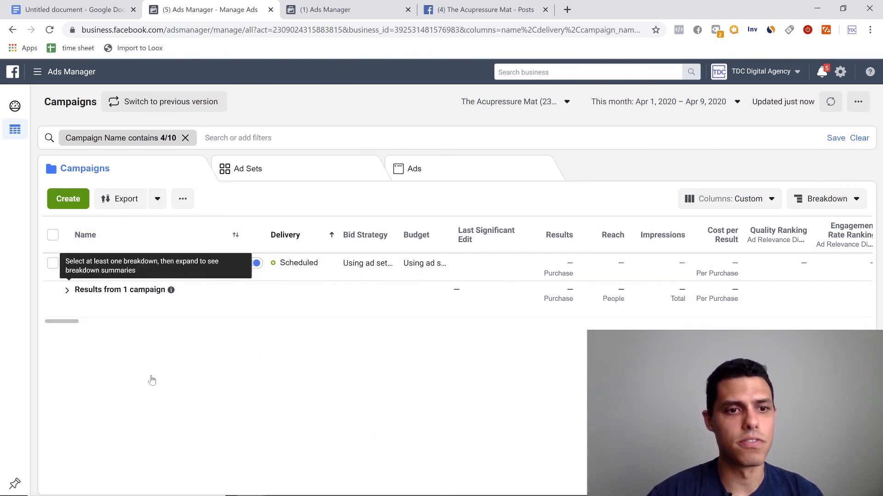
left_click(69, 263)
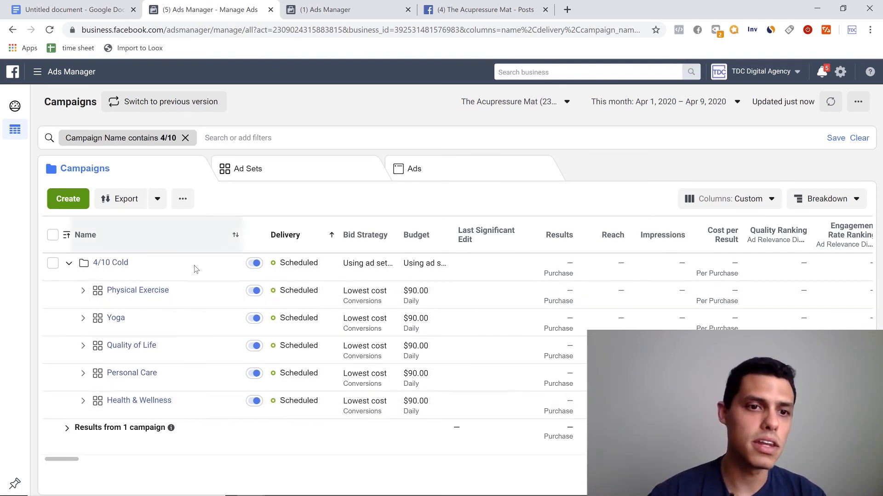
- Switch to the Google Docs outline and highlight the Testing heading
mouse_move(195, 274)
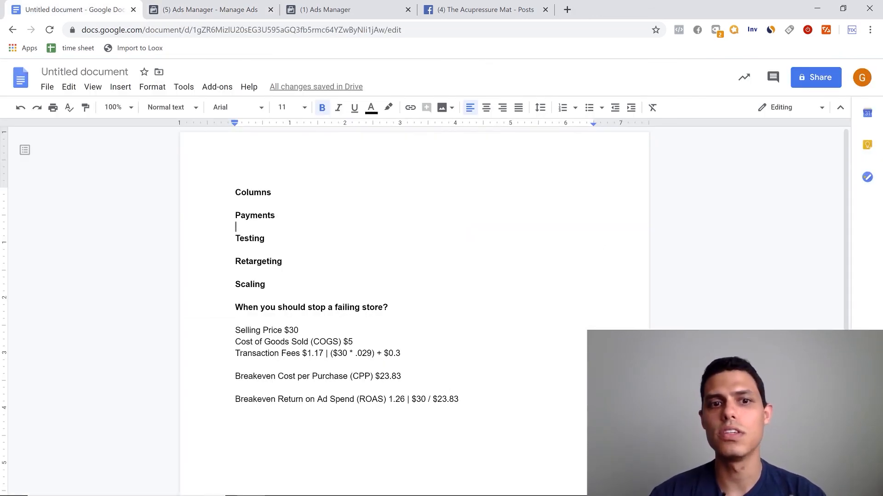
double_click(261, 238)
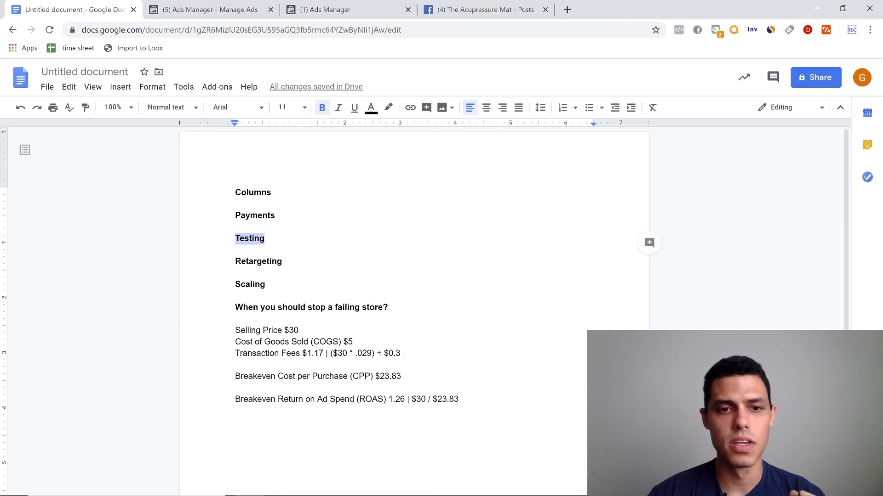